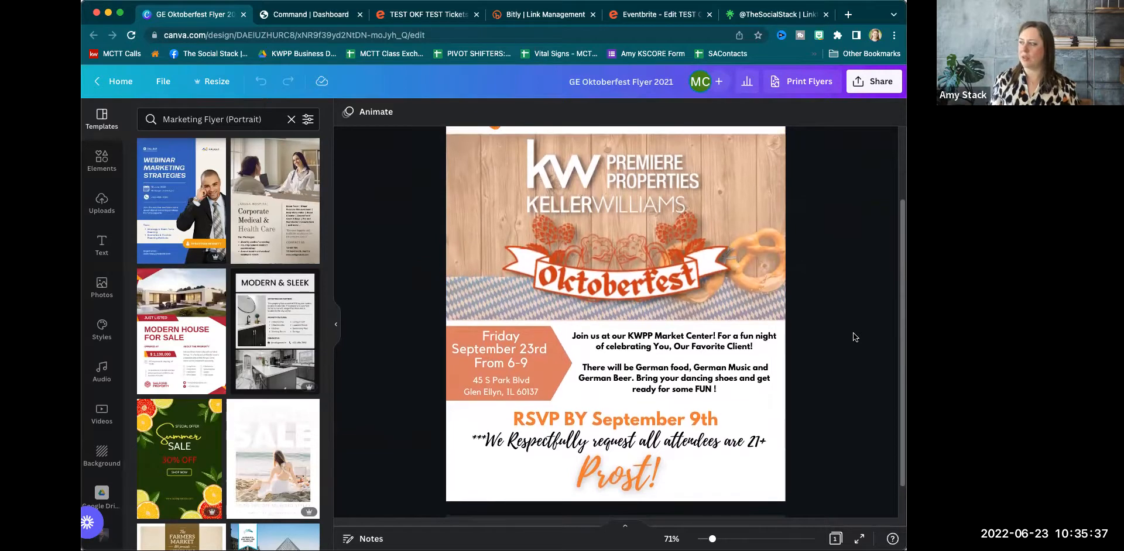
Review the TEST OKF TEST Eventbrite listing: September 23, 2022, 6–9 PM CDT, sales opening Aug 24.
scroll(852, 333, up, 1)
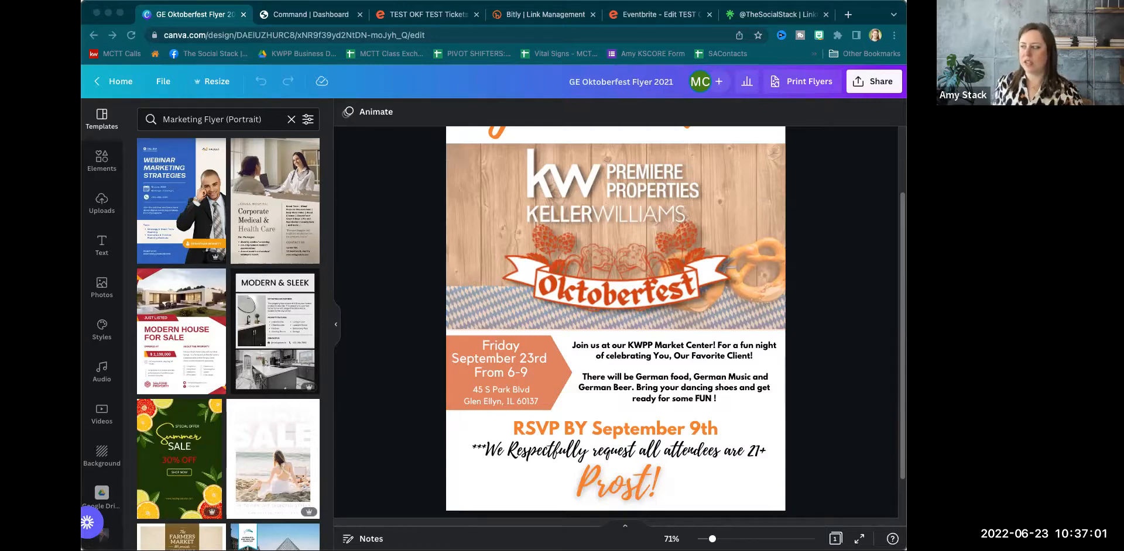
scroll(560, 282, up, 3)
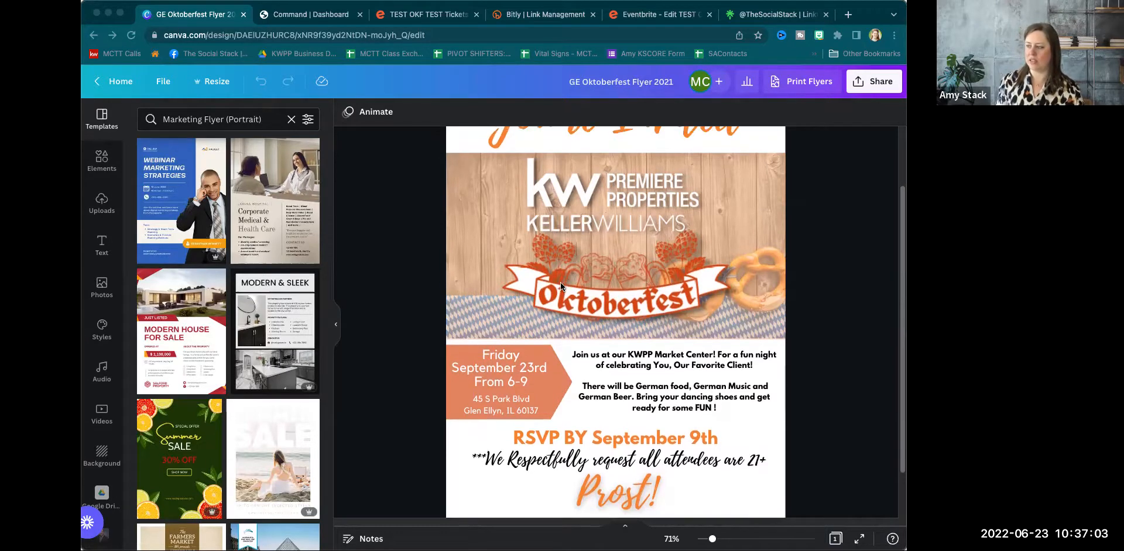
scroll(563, 282, up, 1)
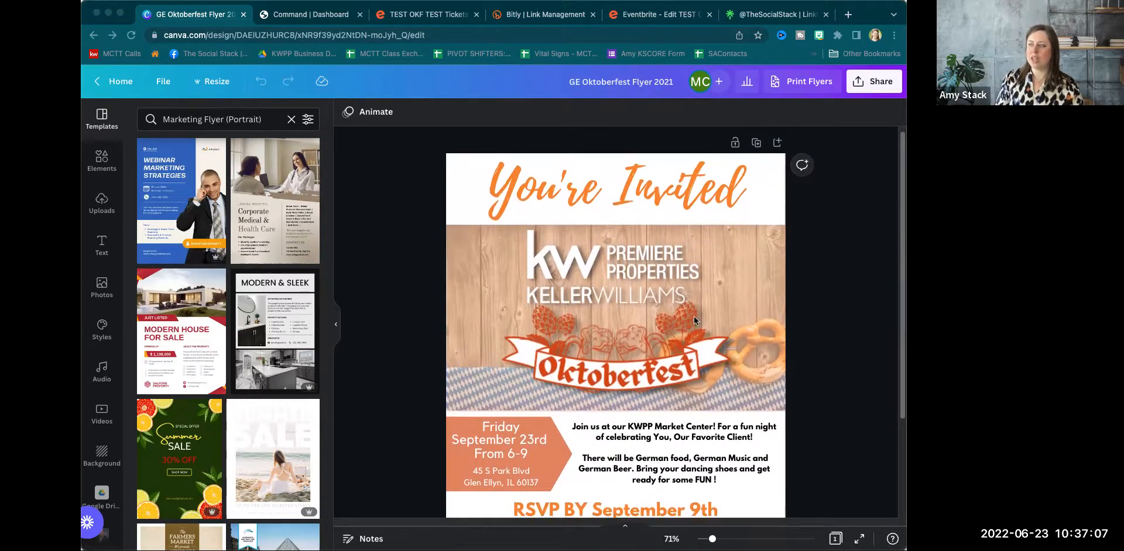
scroll(694, 316, down, 5)
scroll(693, 319, up, 3)
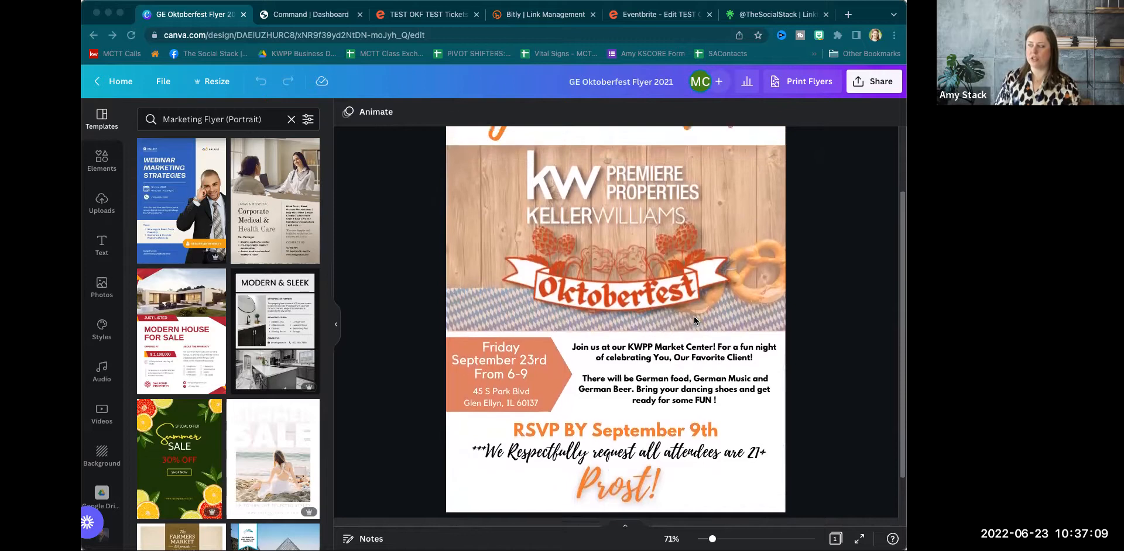
scroll(694, 316, down, 1)
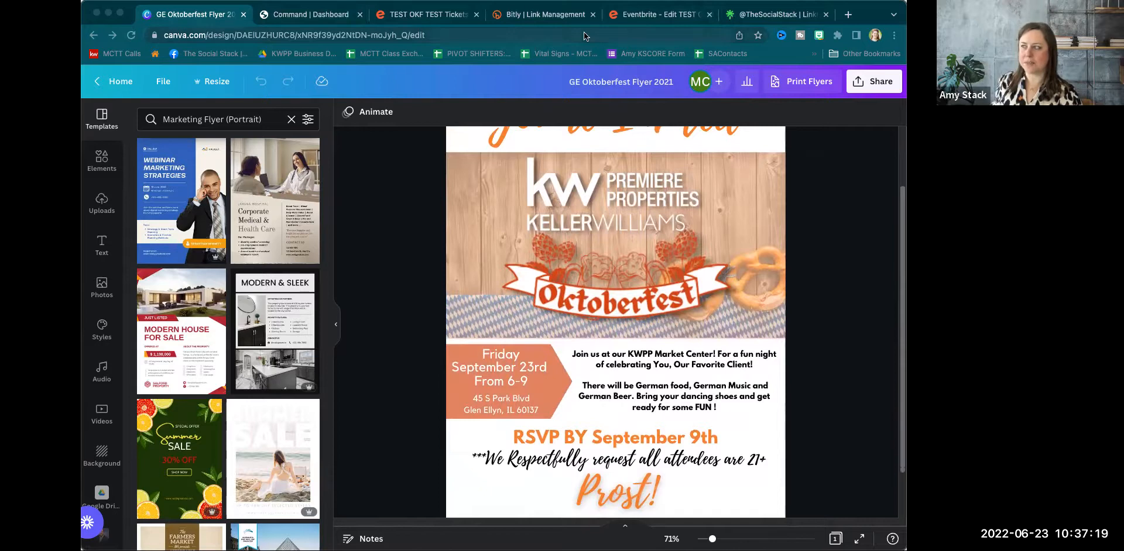
click(431, 13)
click(431, 15)
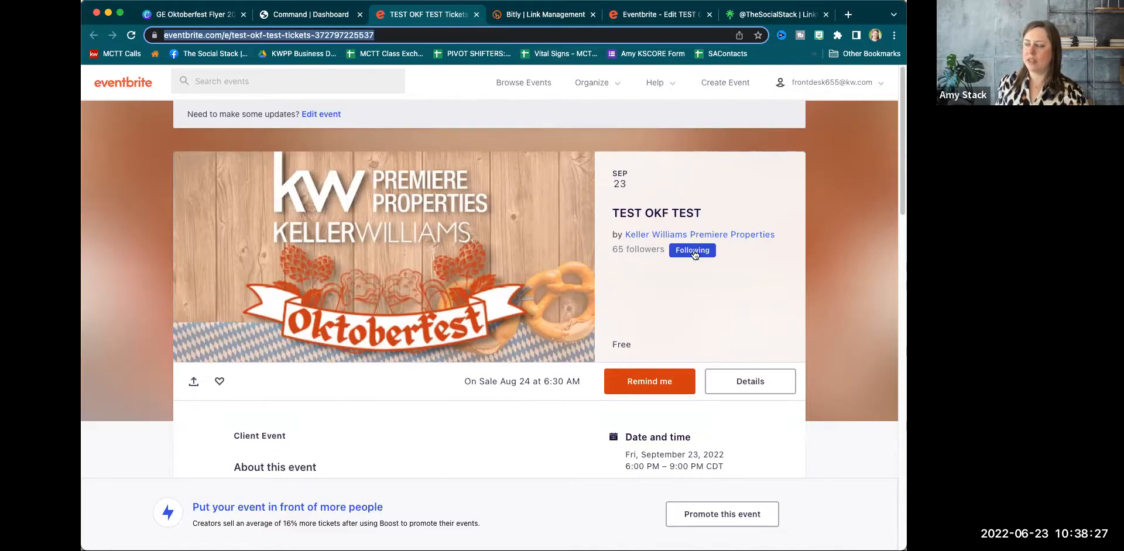
scroll(494, 253, down, 1)
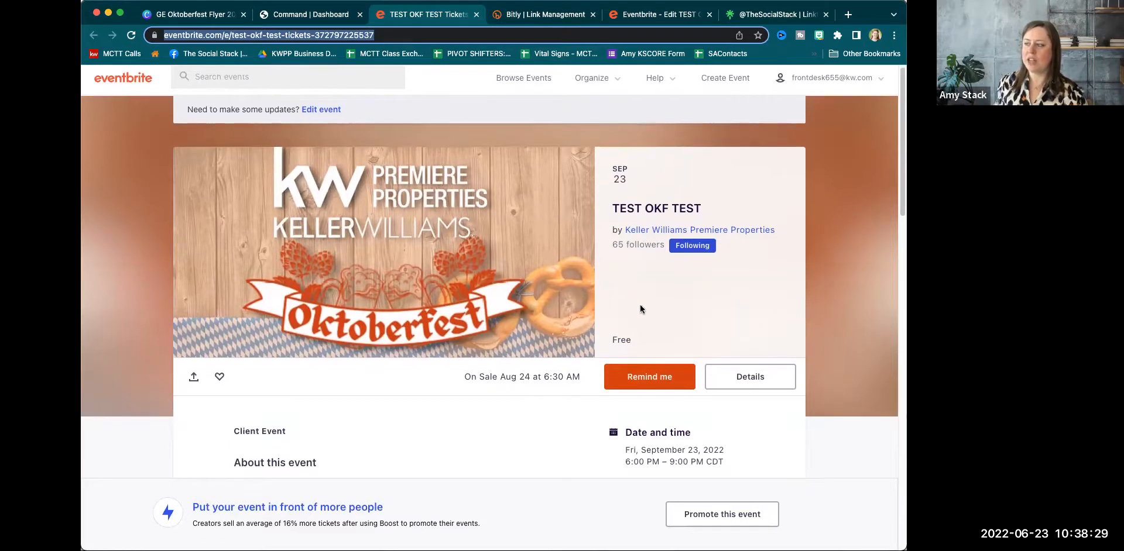
scroll(566, 293, down, 5)
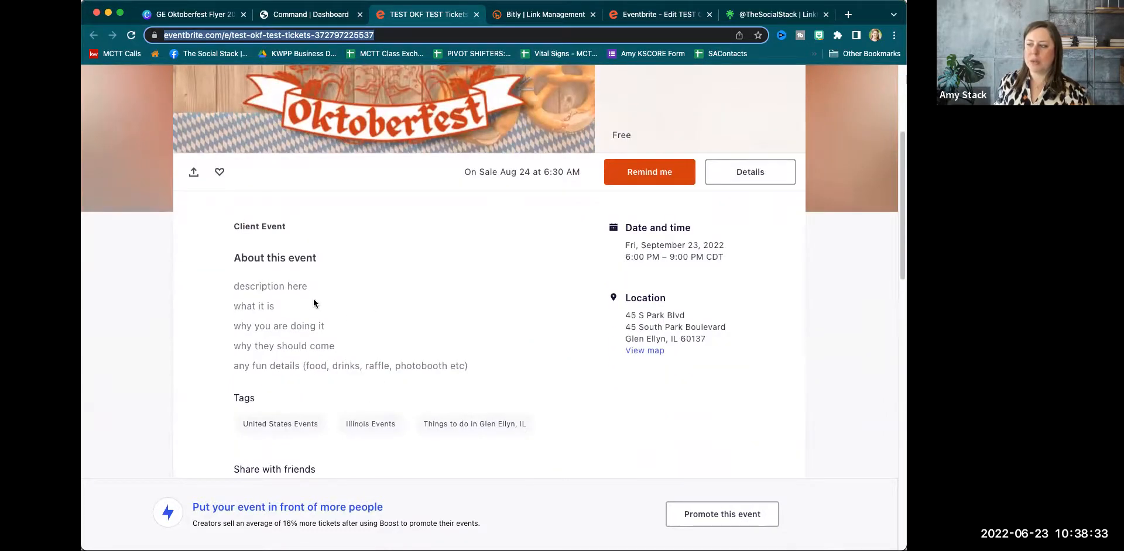
scroll(345, 300, down, 1)
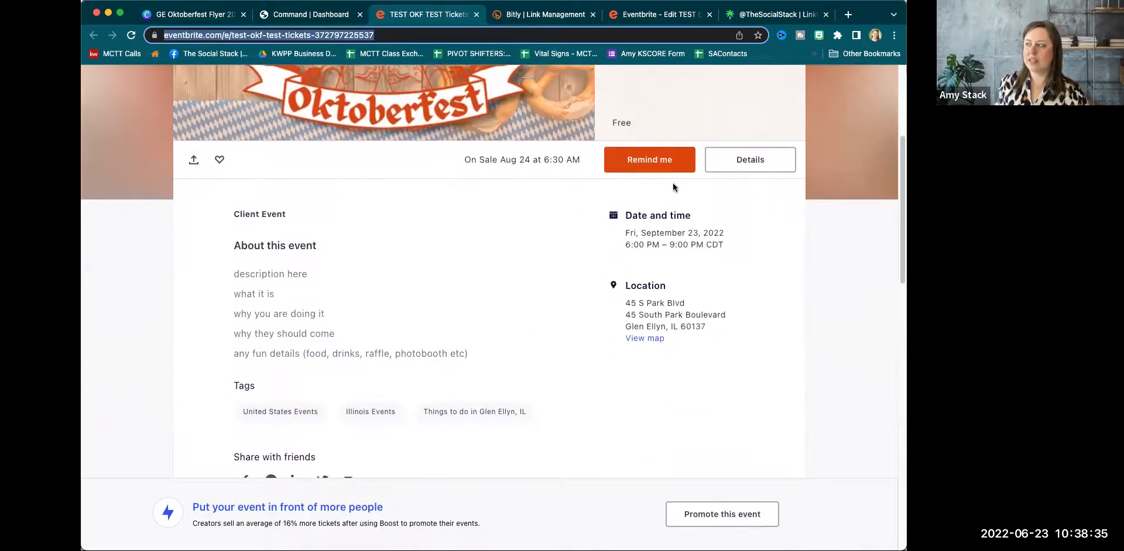
scroll(680, 221, up, 3)
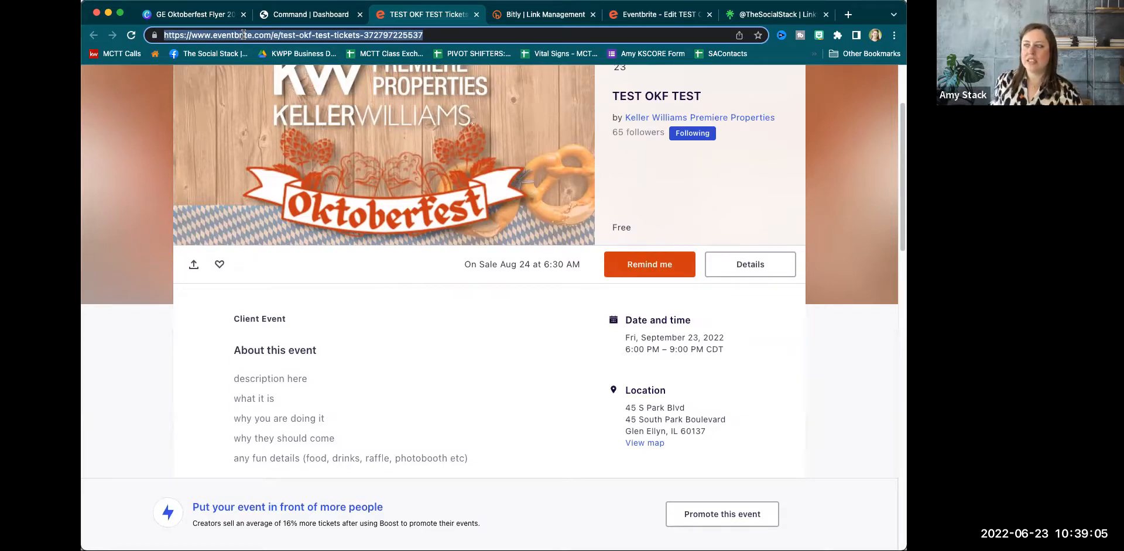
Copy the bit.ly/okftest22 short link in Bitly and return to the GE Oktoberfest Flyer design.
click(538, 13)
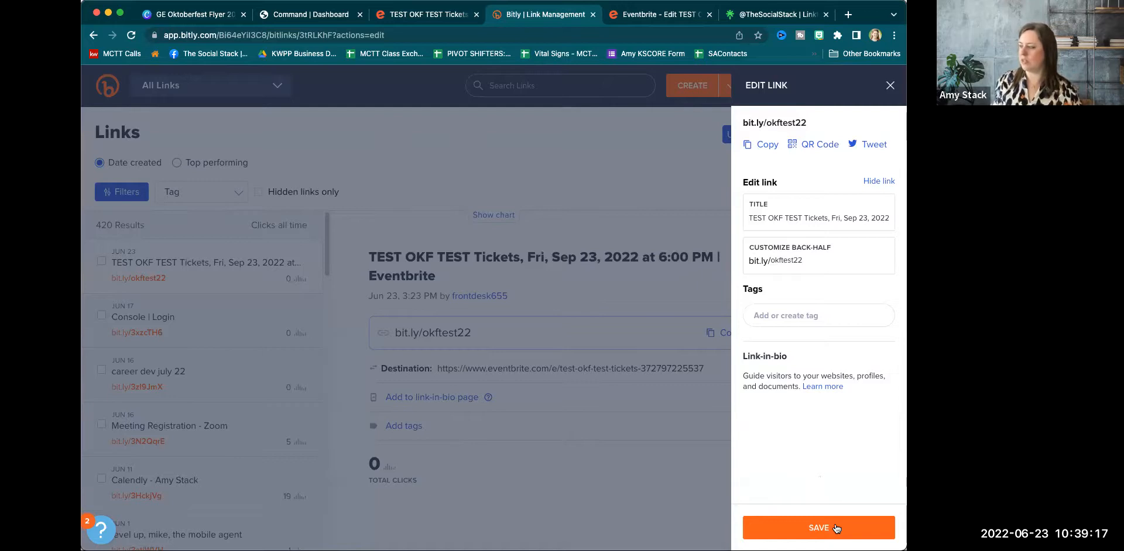
click(762, 145)
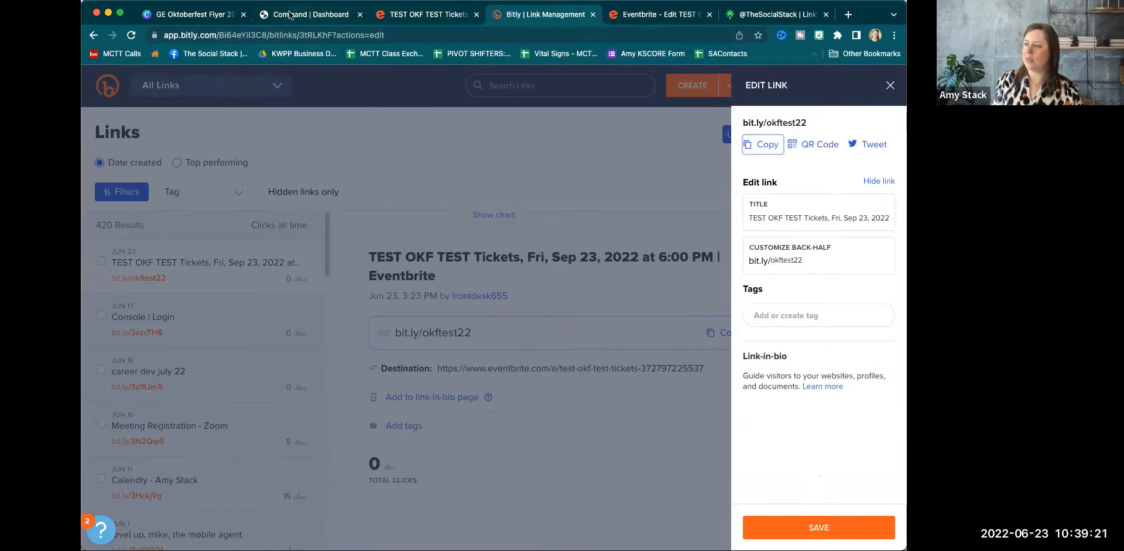
click(224, 18)
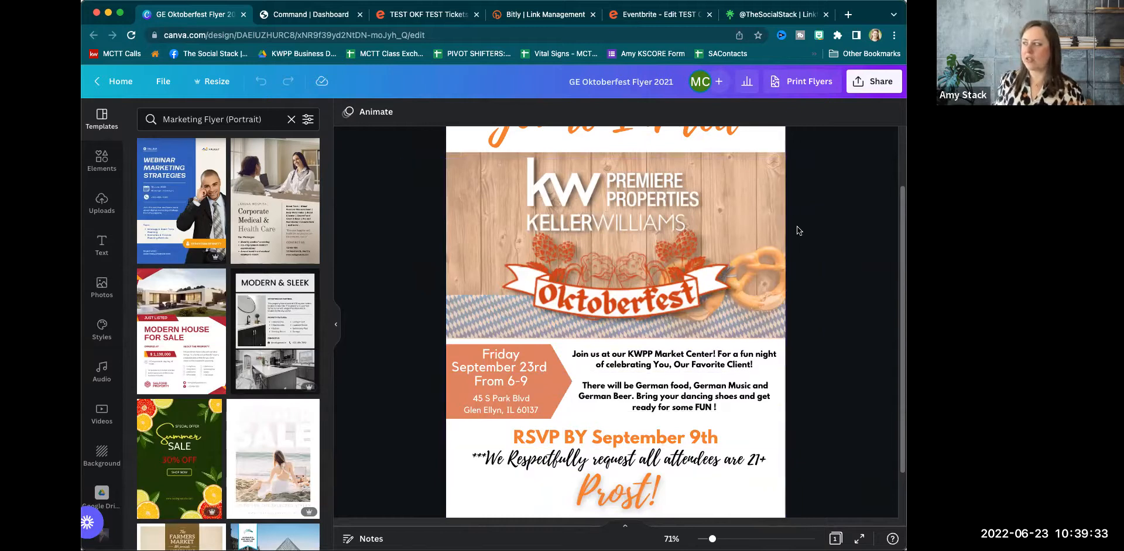
Download the GE Oktoberfest Flyer with the default PNG file type.
scroll(706, 223, up, 2)
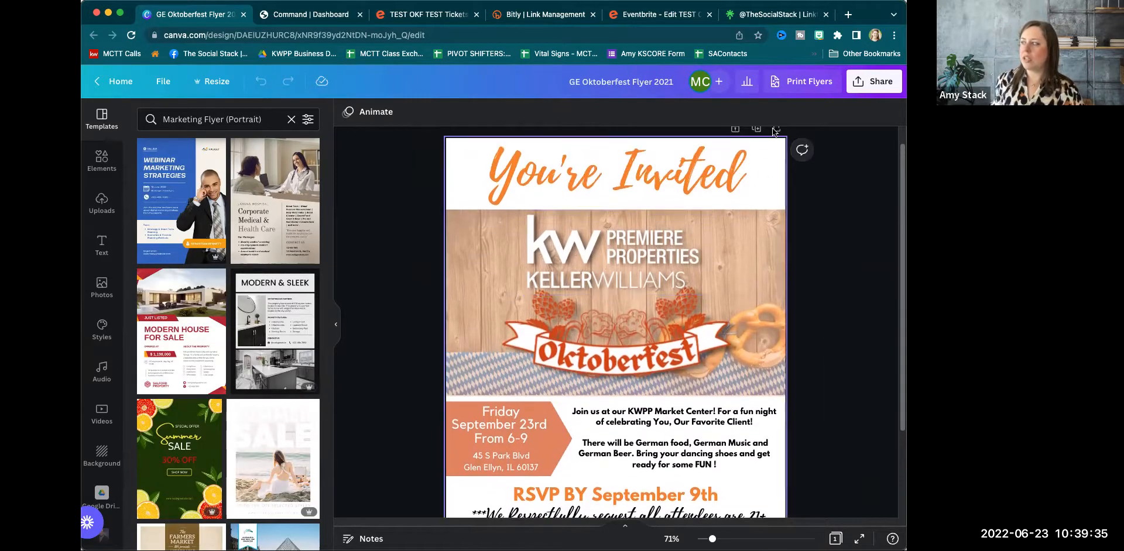
click(867, 86)
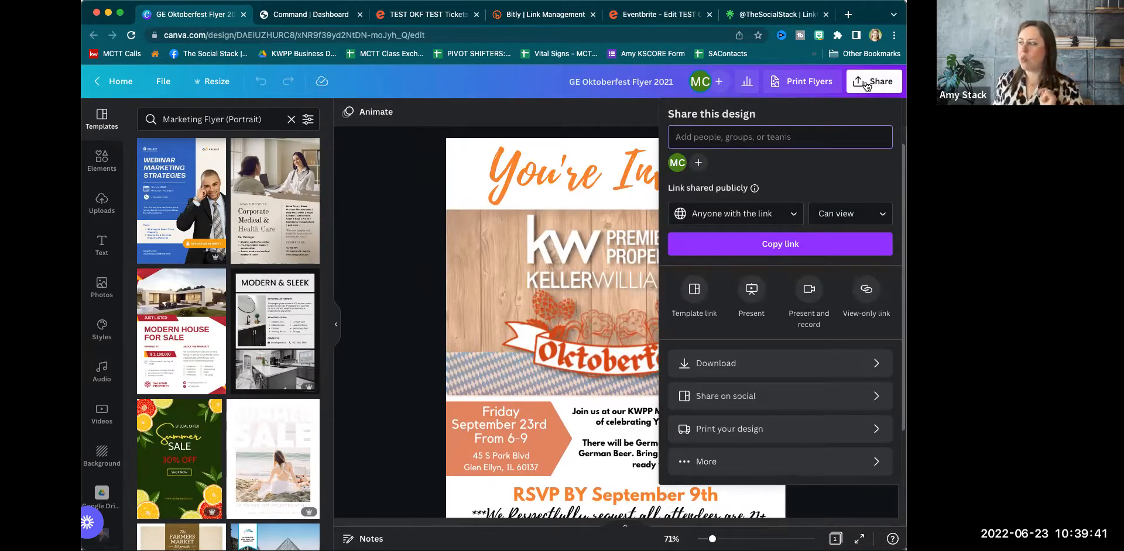
click(747, 366)
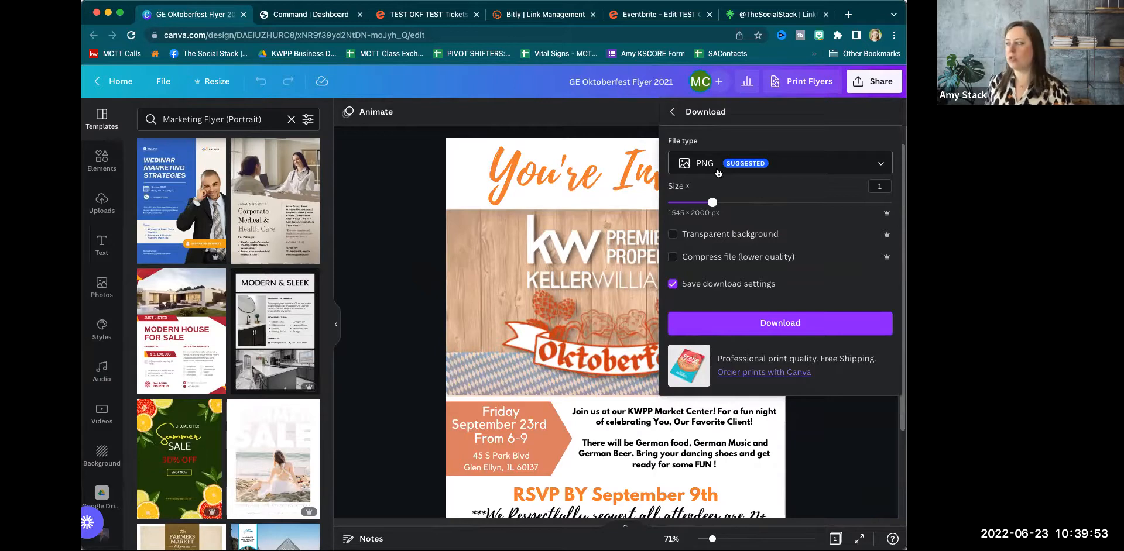
click(737, 331)
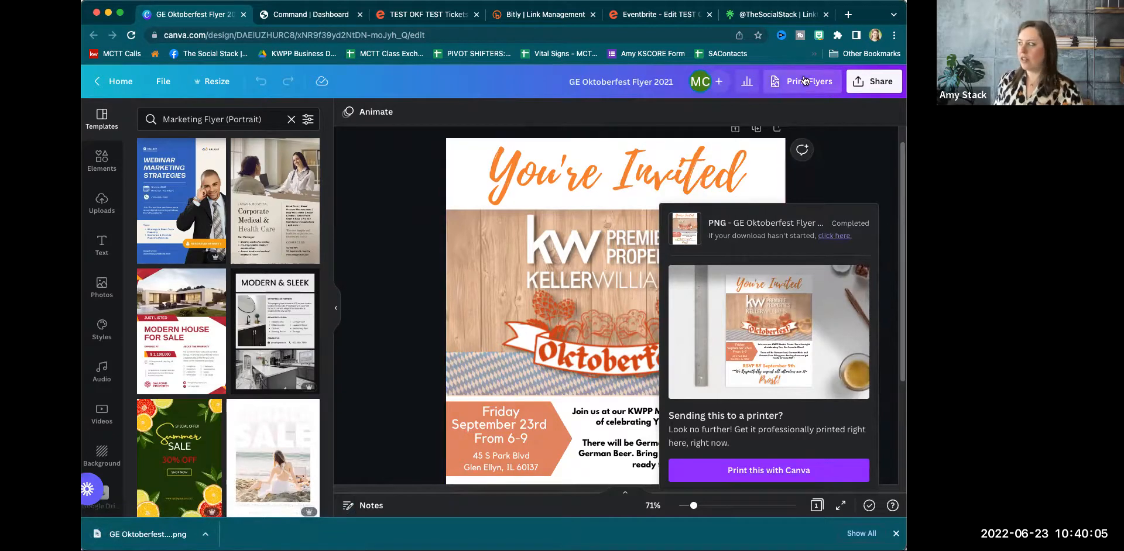
click(873, 82)
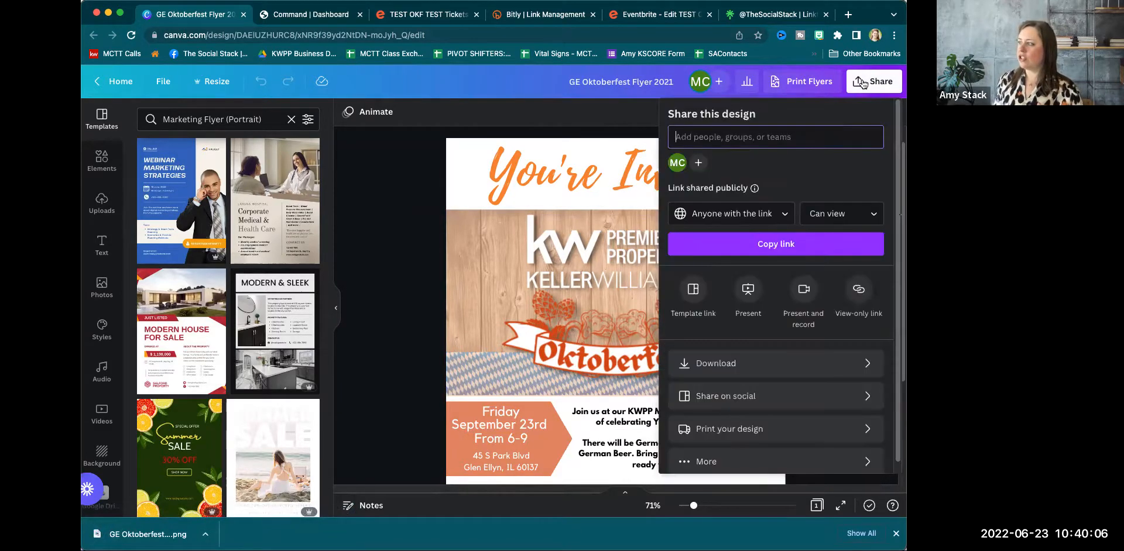
Download the flyer again with PDF Print selected as the file type.
click(724, 374)
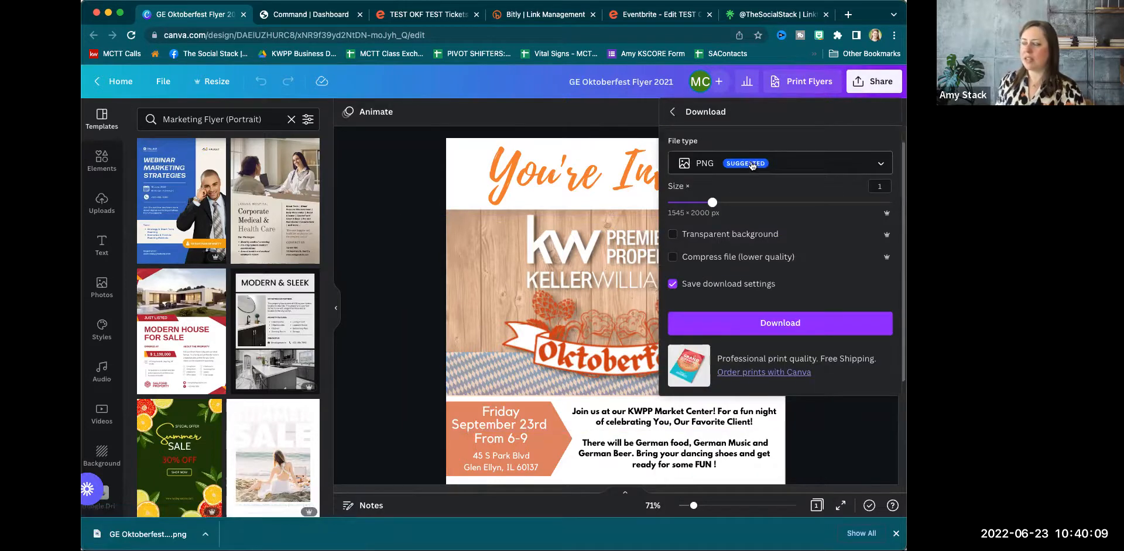
click(790, 164)
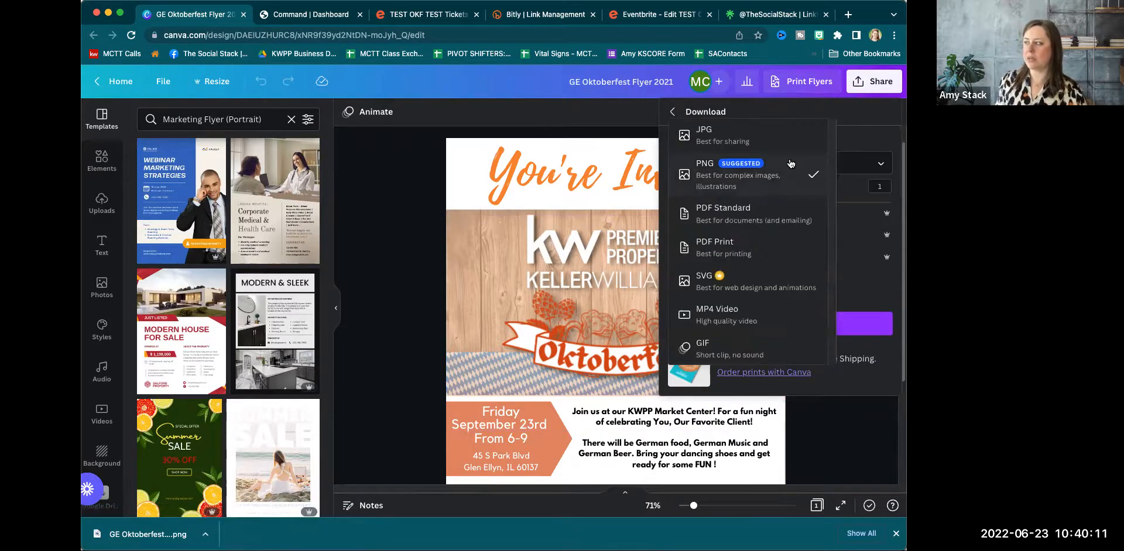
click(772, 248)
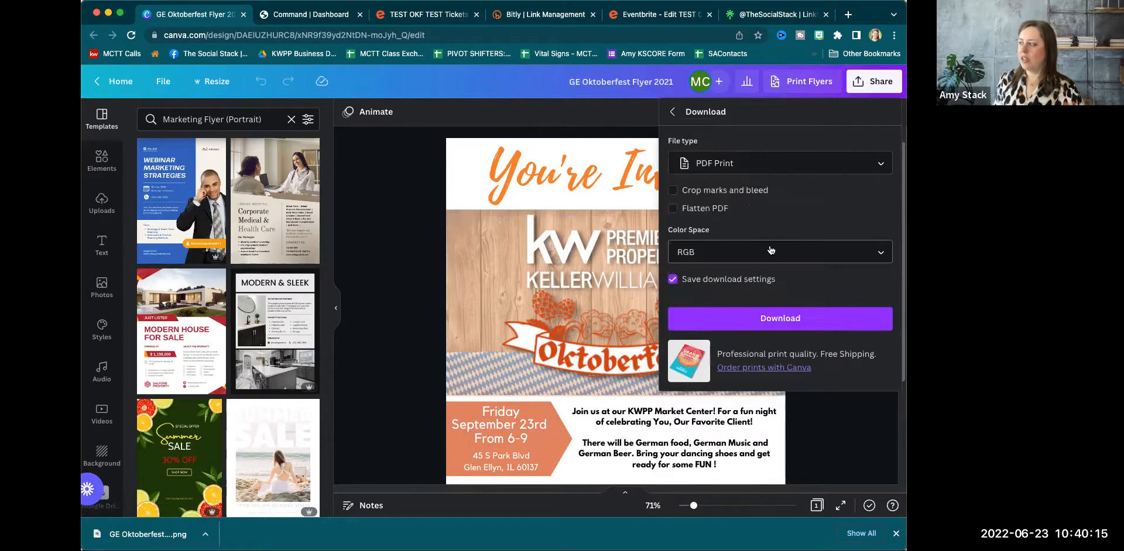
click(780, 319)
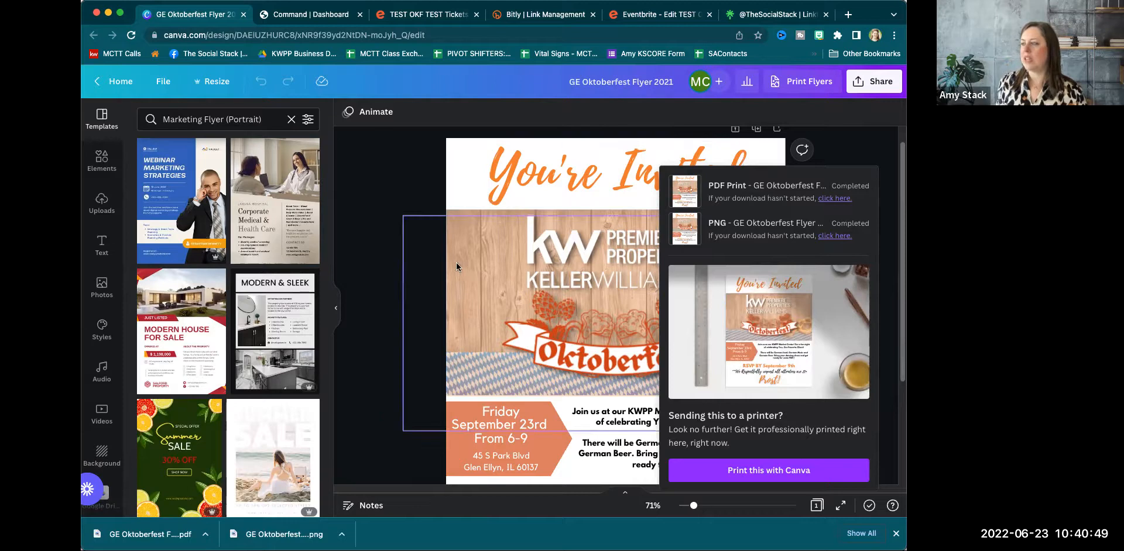
Dismiss the download confirmation panel and scroll over the finished flyer in the editor.
click(409, 275)
scroll(578, 348, down, 3)
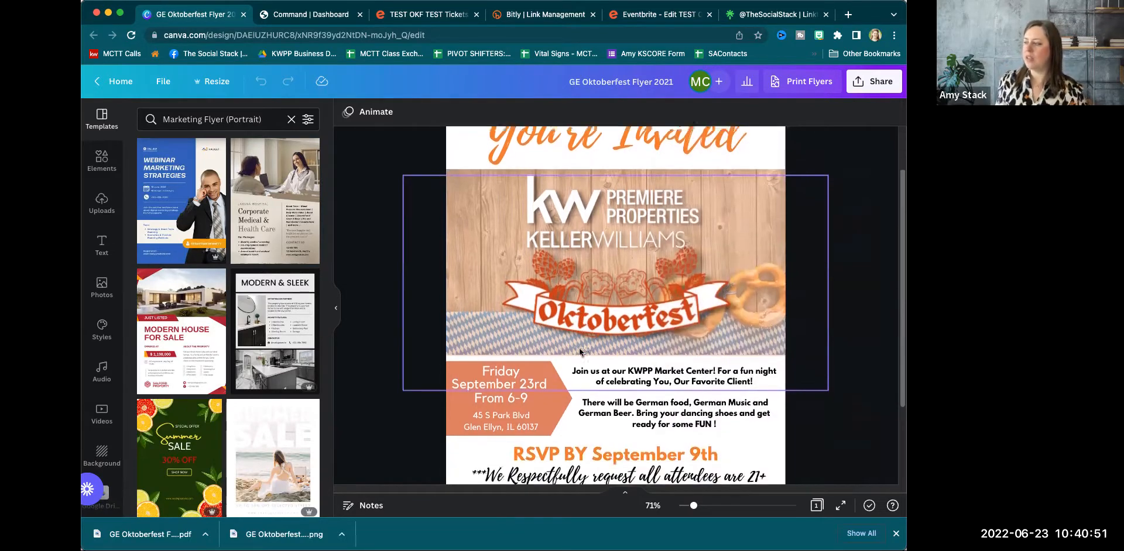
scroll(591, 331, up, 3)
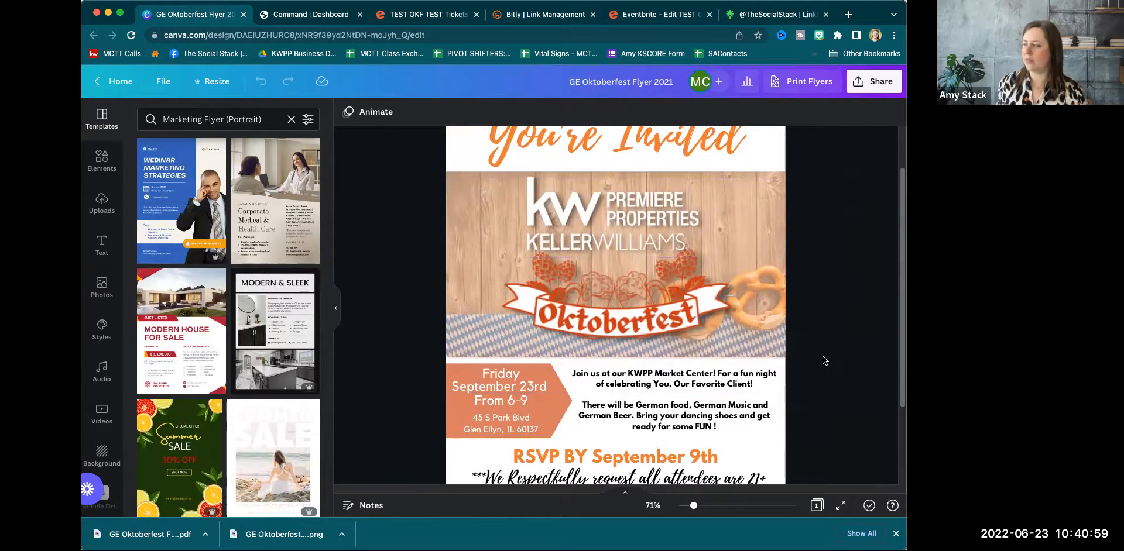
scroll(823, 355, down, 4)
scroll(823, 356, down, 1)
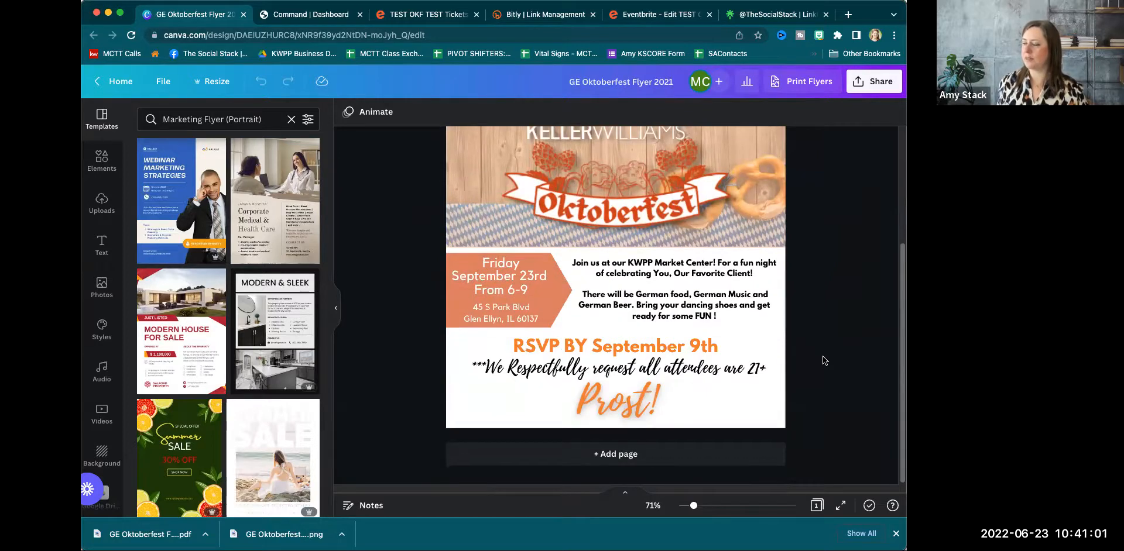
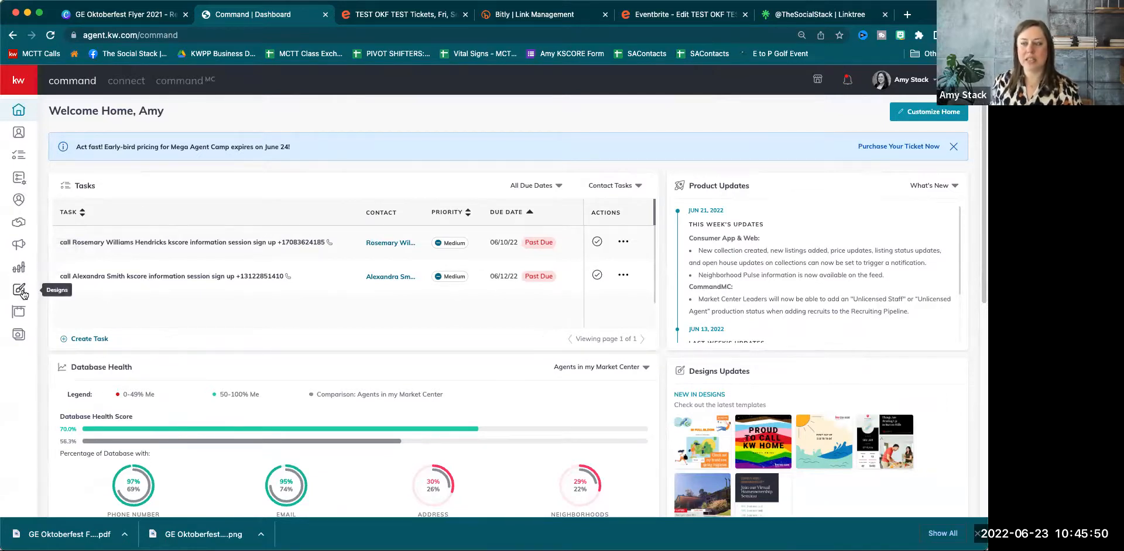
Create a new email design from the Modern - Open House template and open it in the editor.
click(19, 290)
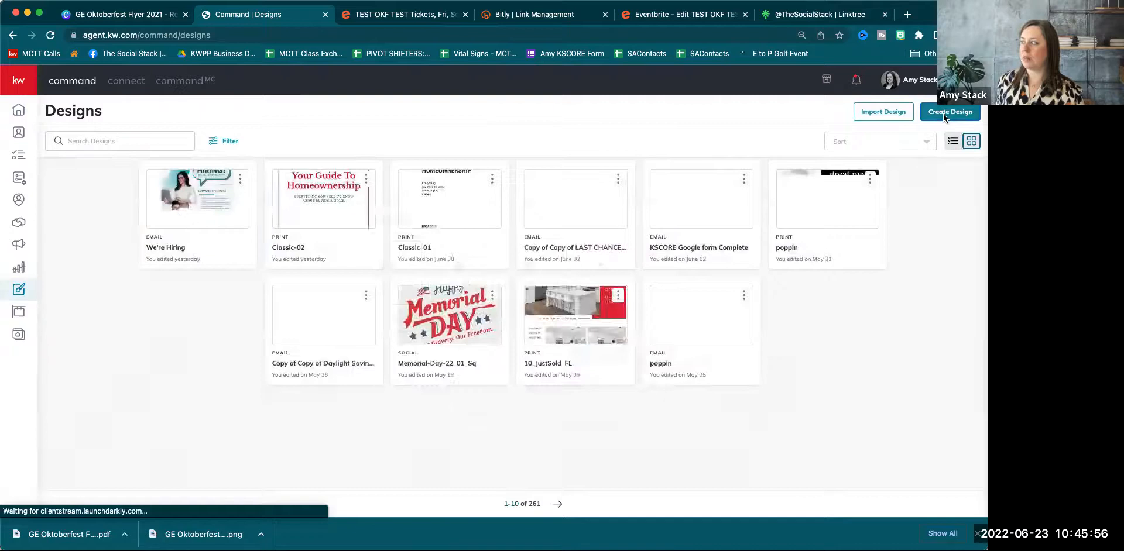
click(943, 113)
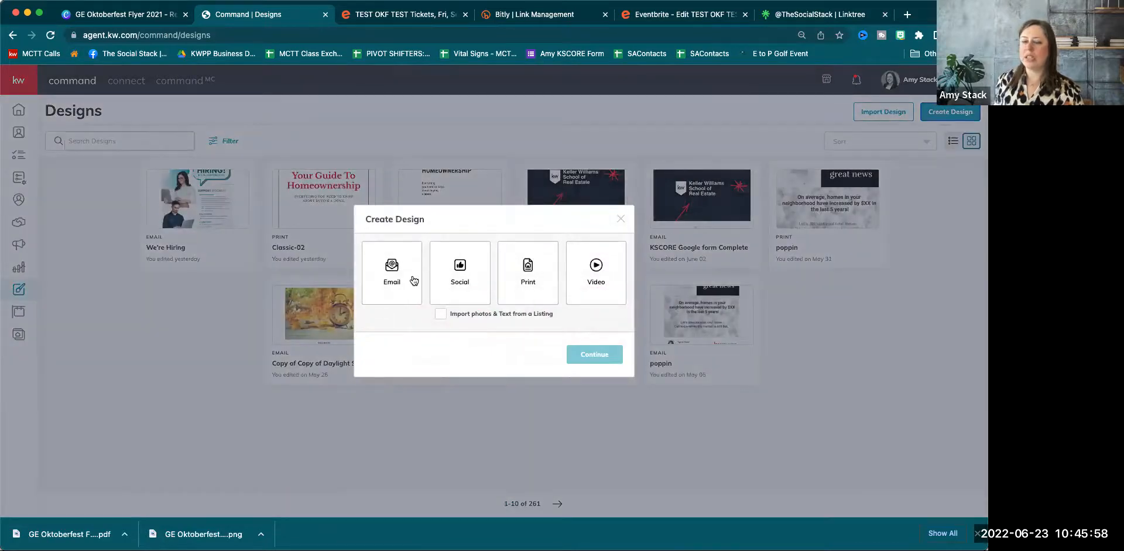
click(403, 282)
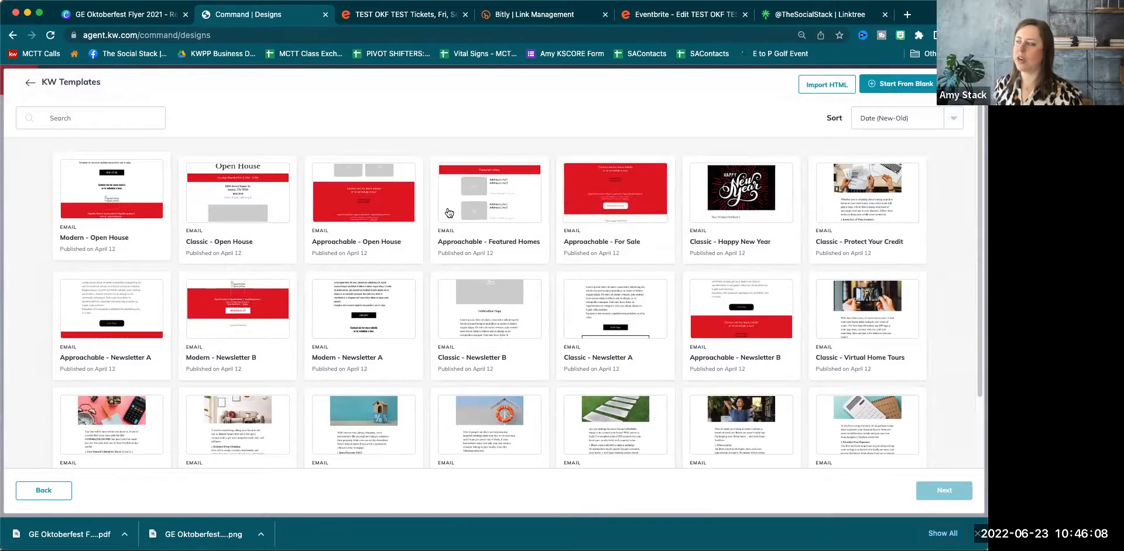
click(97, 201)
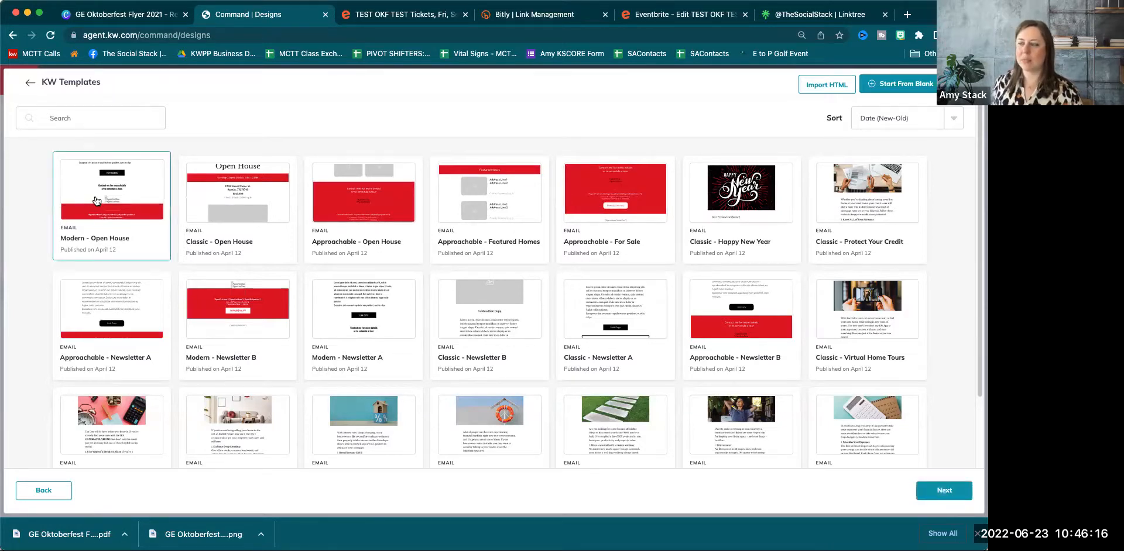
click(944, 495)
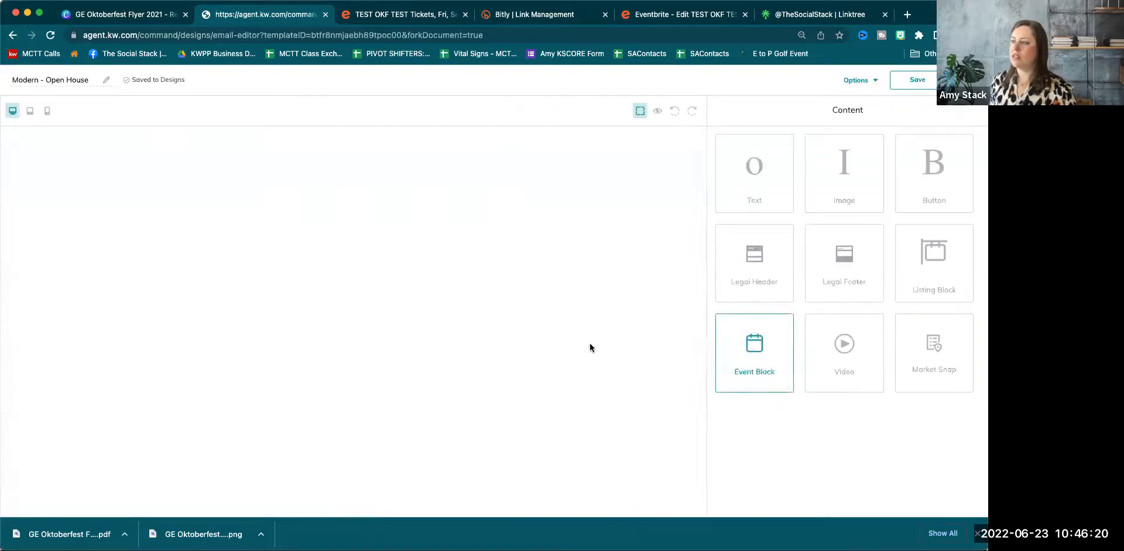
Scroll through the new template, dismiss the downloads bar, and reload the editor page.
scroll(537, 360, down, 1)
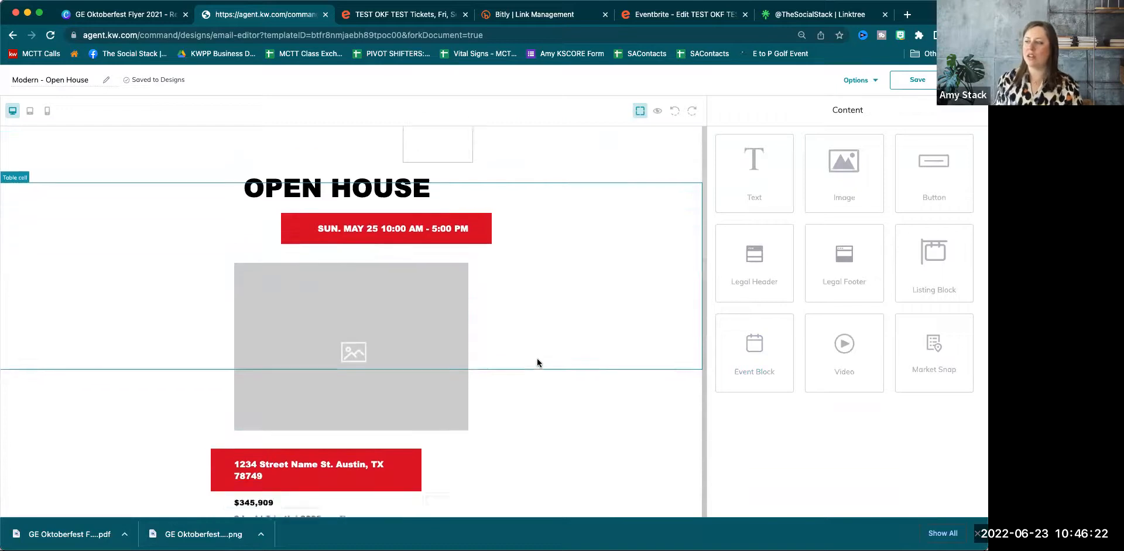
scroll(536, 362, down, 5)
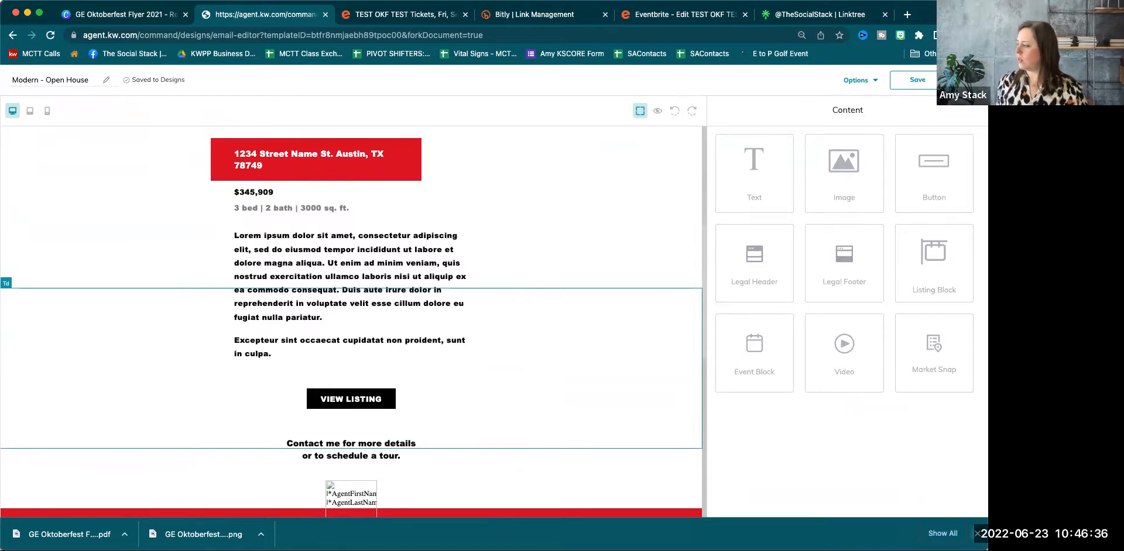
click(976, 534)
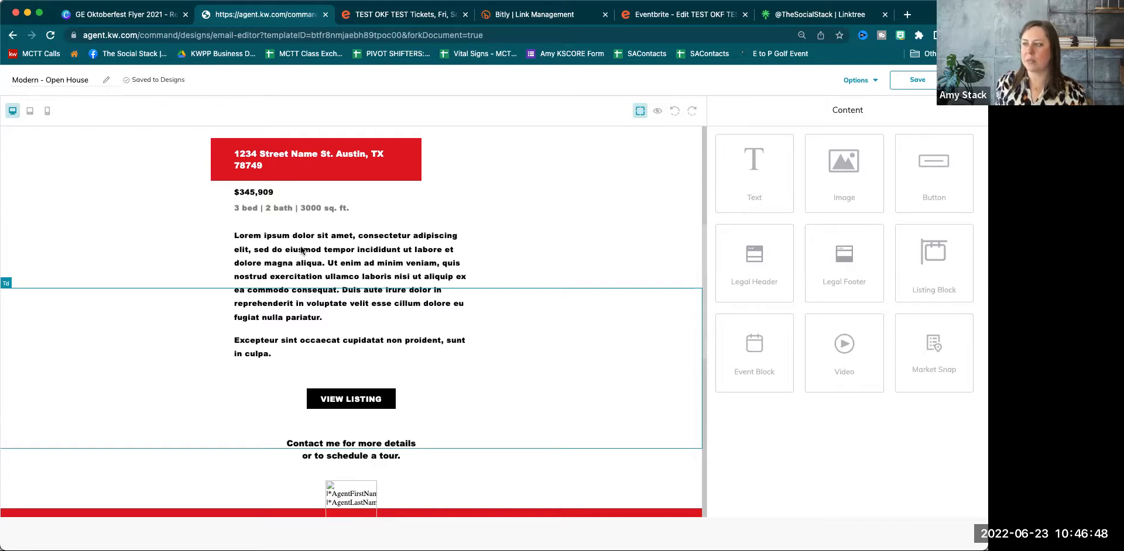
click(51, 36)
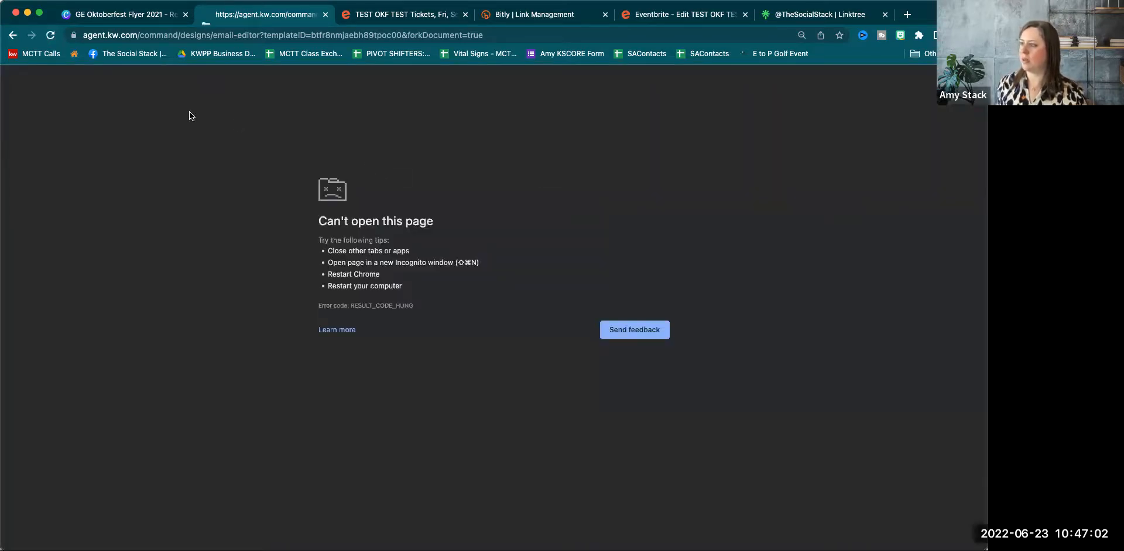
Go back to agent.kw.com to load the Command dashboard.
click(131, 36)
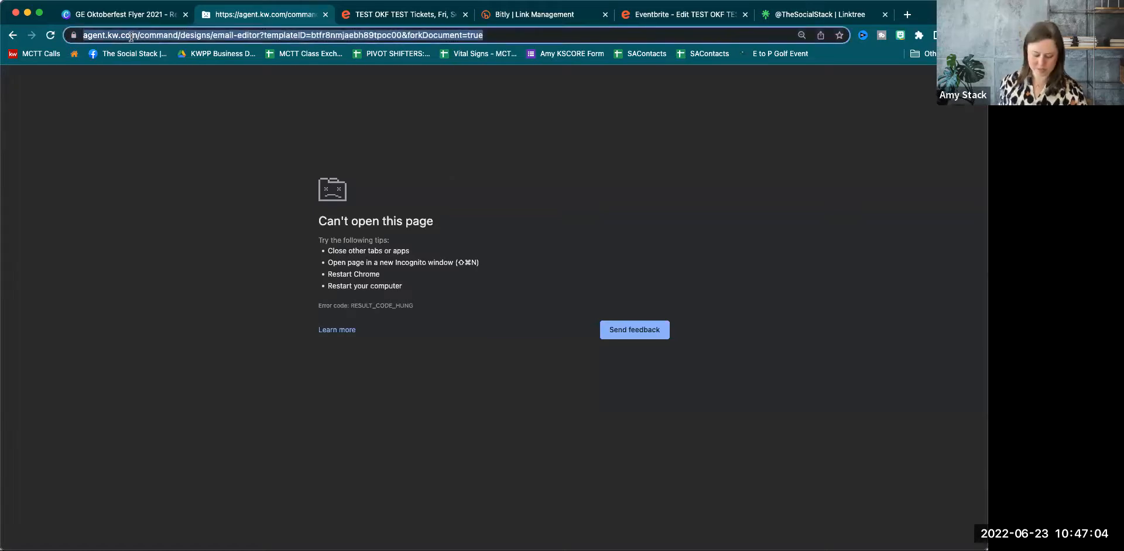
text(agent)
key(Return)
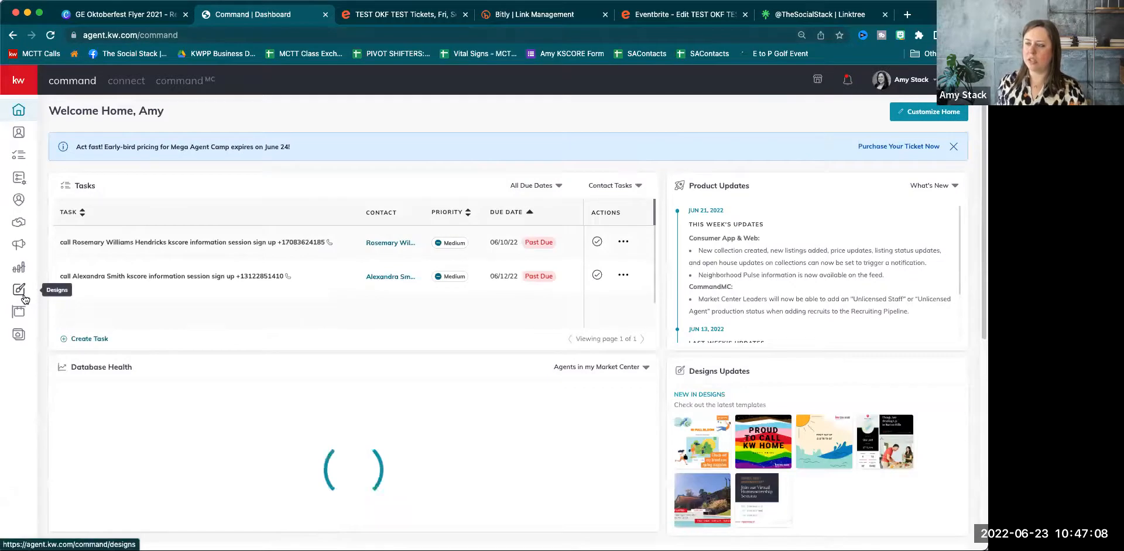
Recreate the Modern - Open House email design, then open a new browser tab.
click(20, 296)
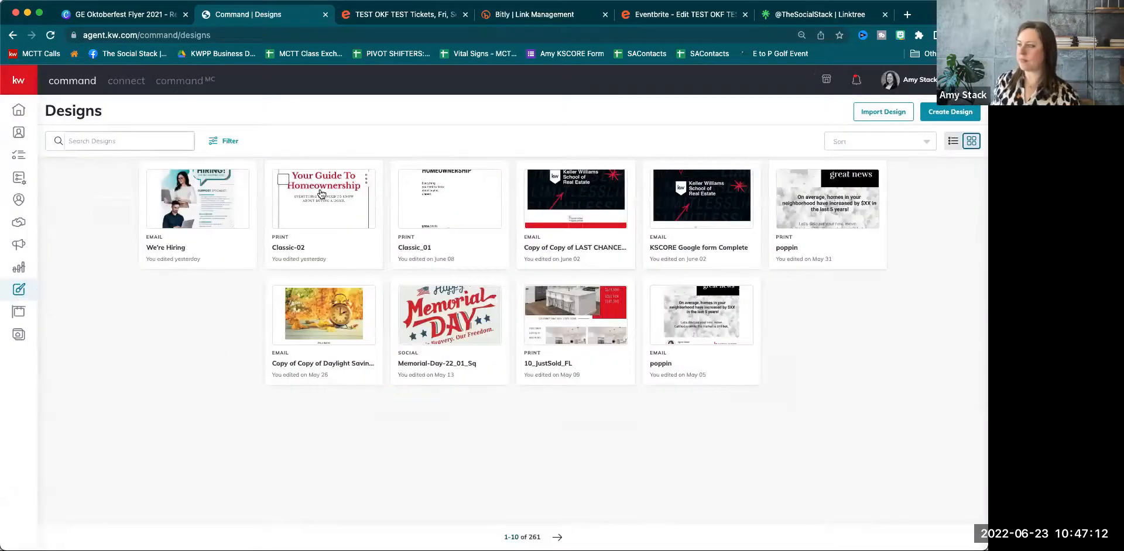
click(960, 114)
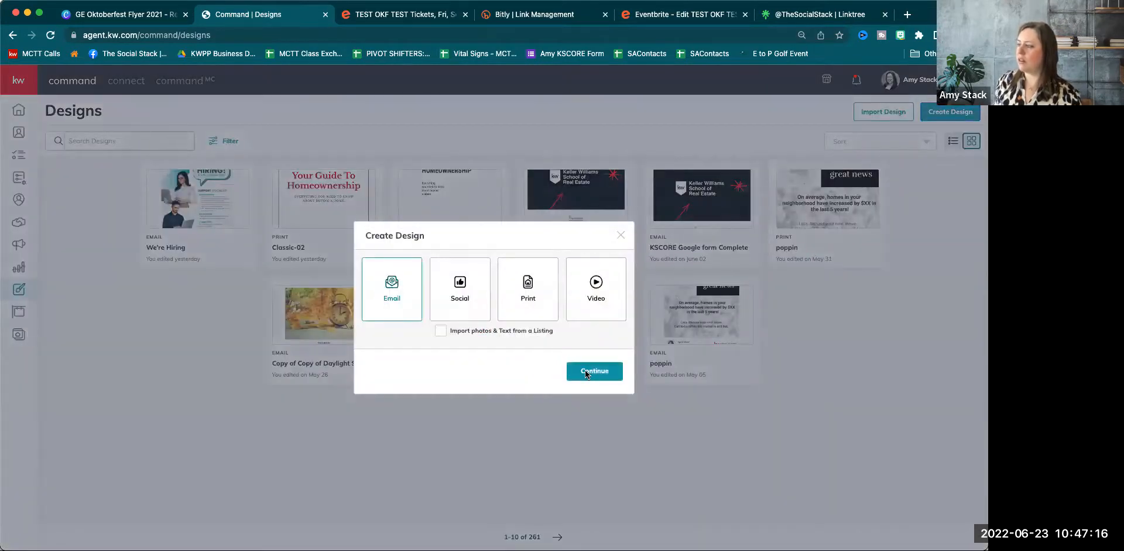
click(592, 371)
click(147, 209)
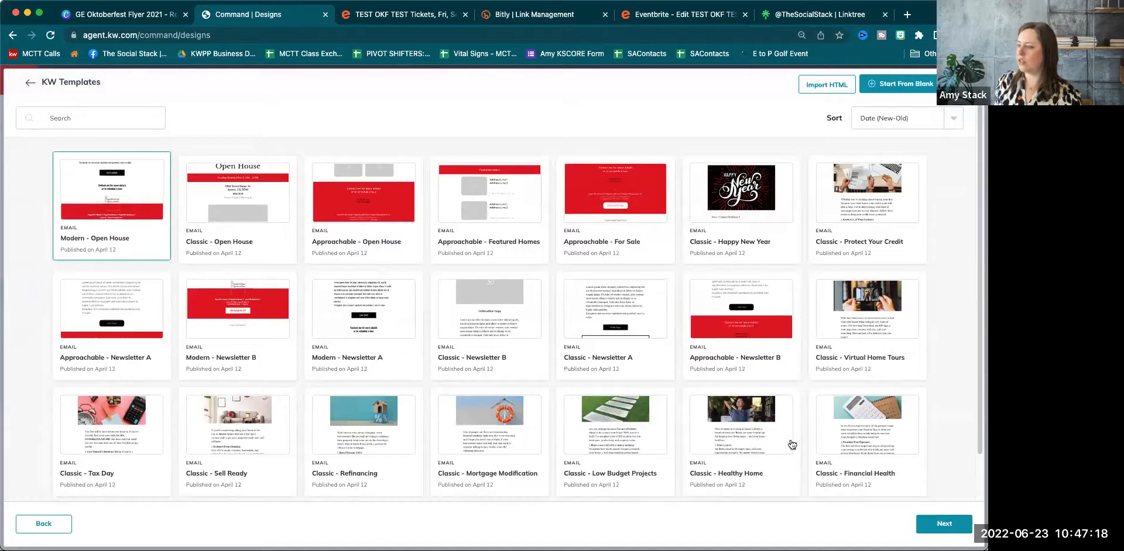
click(938, 524)
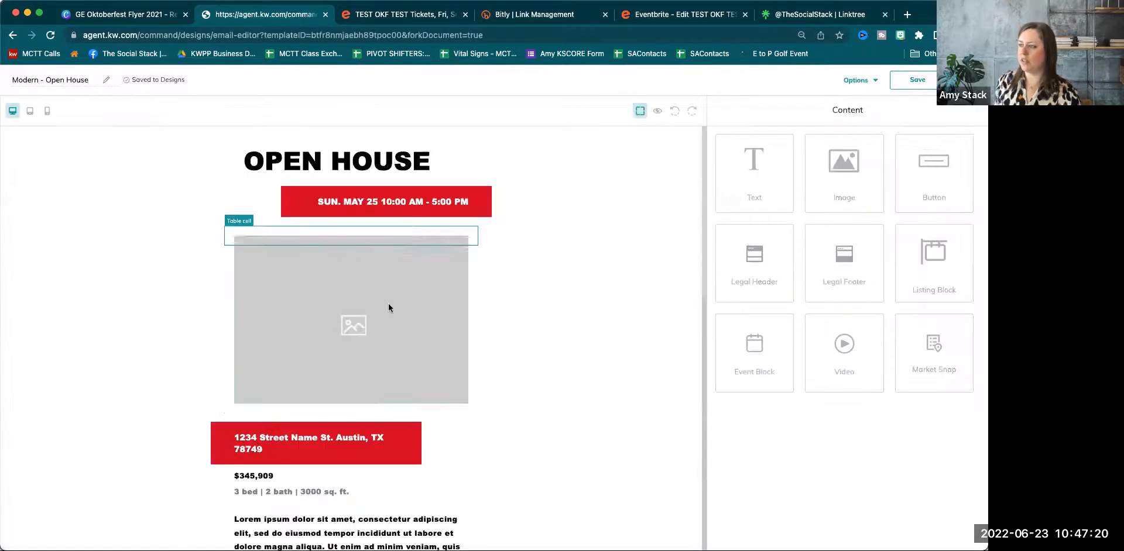
click(332, 377)
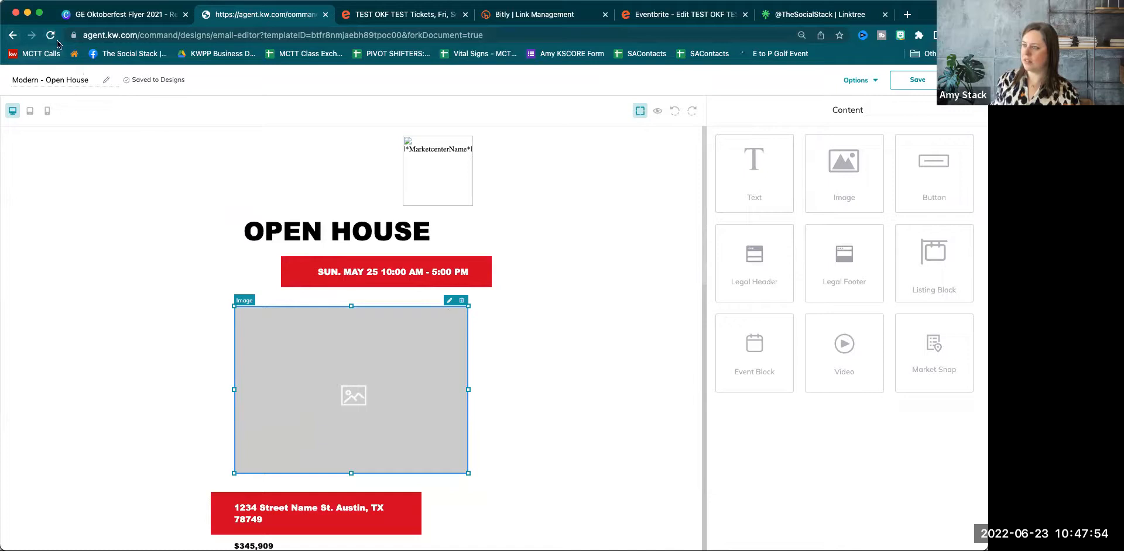
click(911, 18)
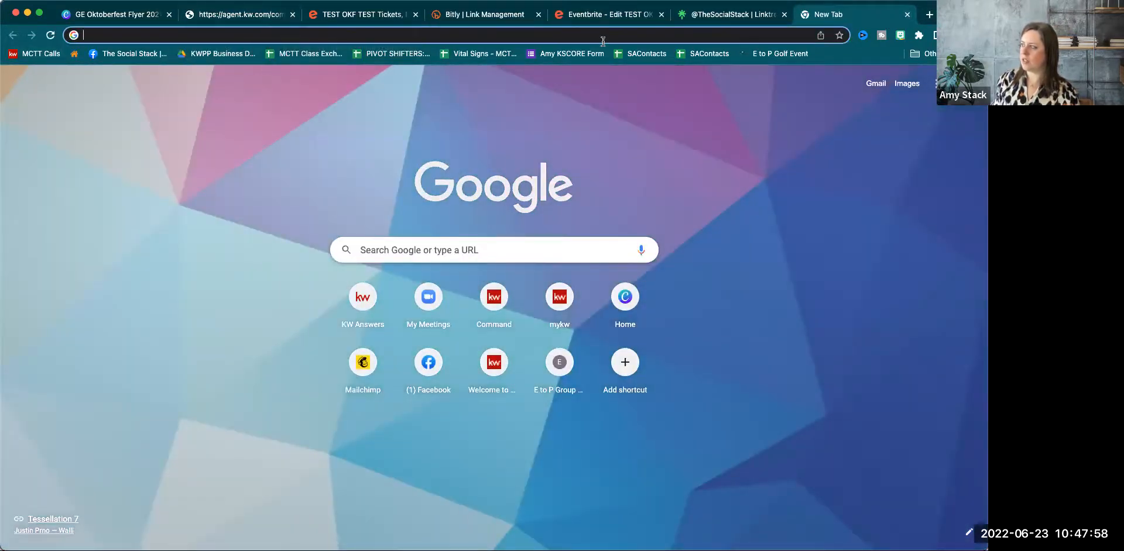
Load agent.kw.com and go to the Designs library.
click(607, 36)
text(agent.kw.com)
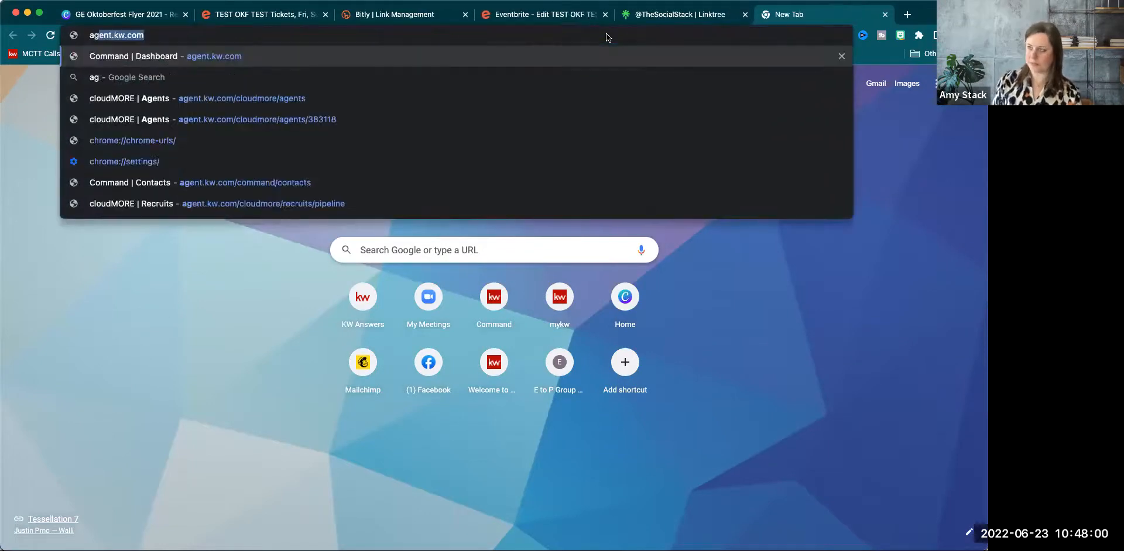
key(Return)
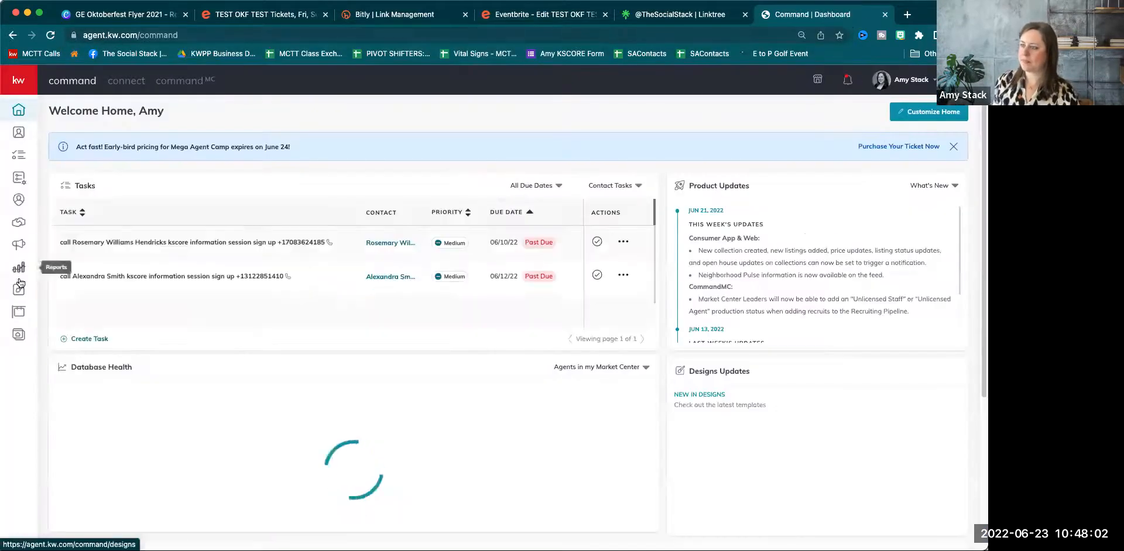
click(45, 288)
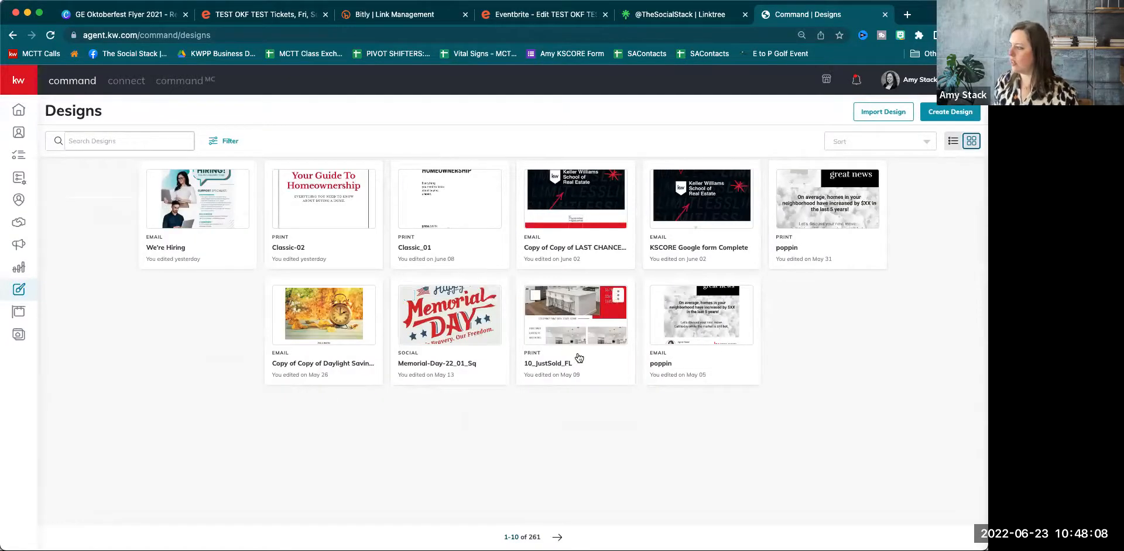
Filter designs to Email, go to page 2, and open Classic - Newsletter B.
click(227, 145)
click(767, 148)
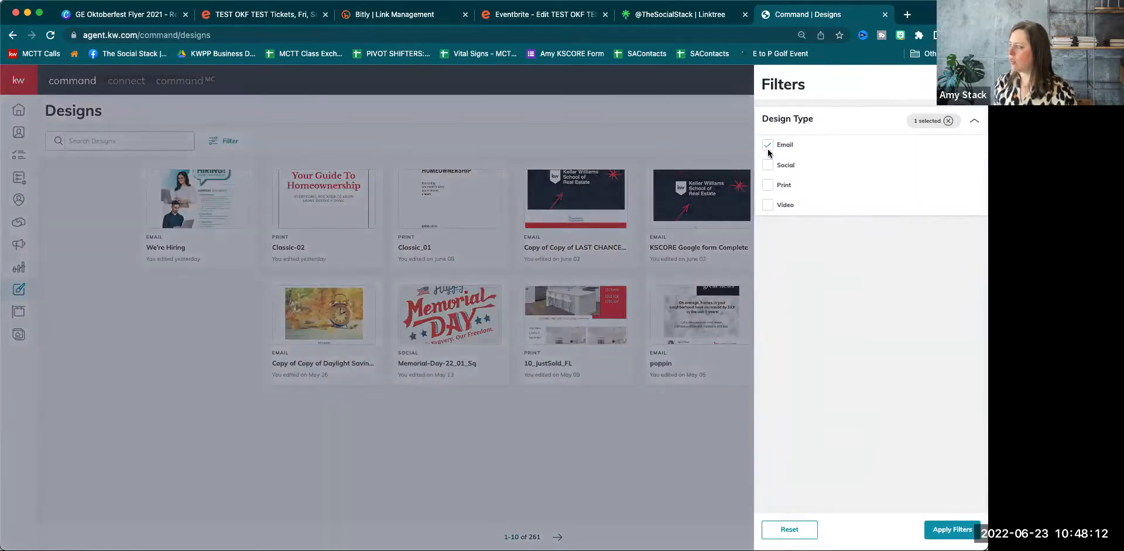
click(960, 529)
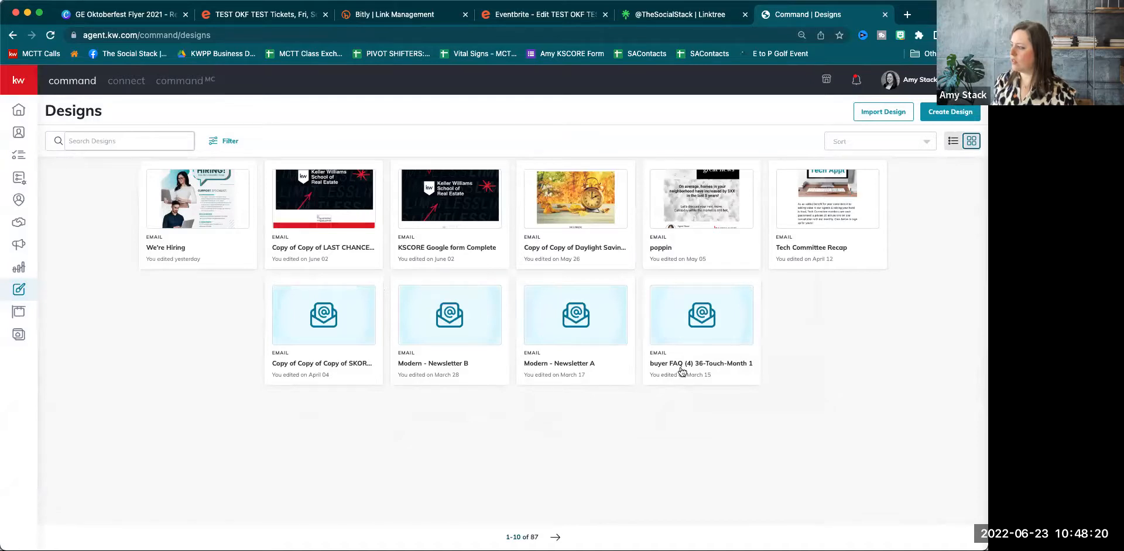
click(555, 537)
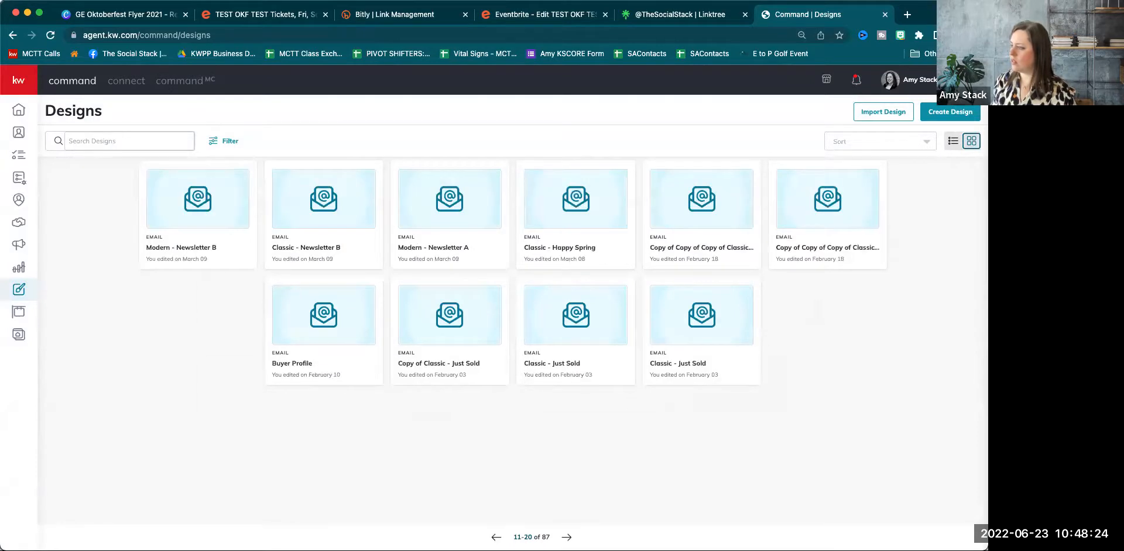
click(310, 199)
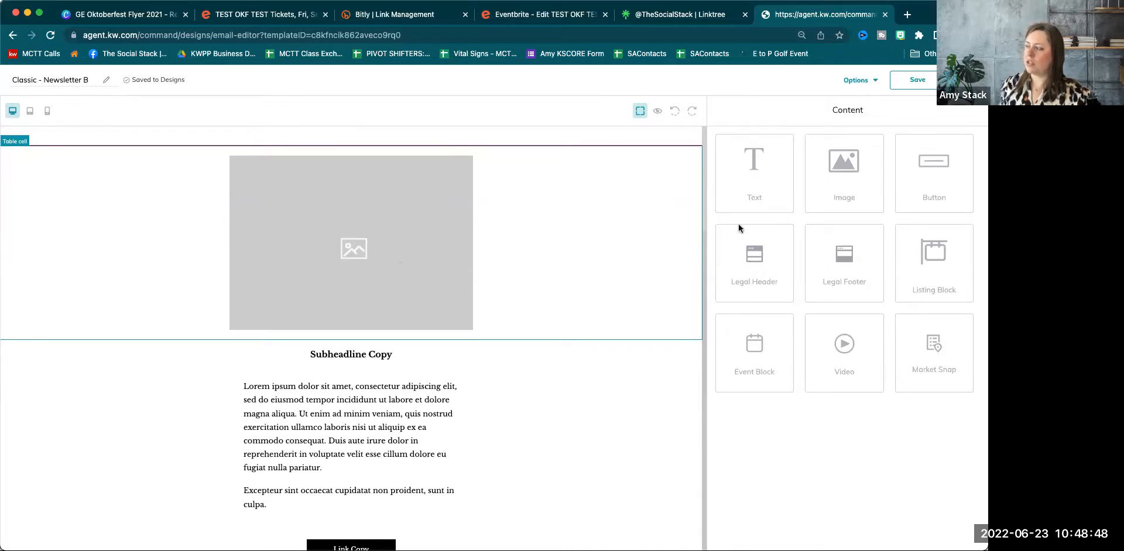
Upload the Oktoberfest flyer PNG to replace the top placeholder image.
click(741, 316)
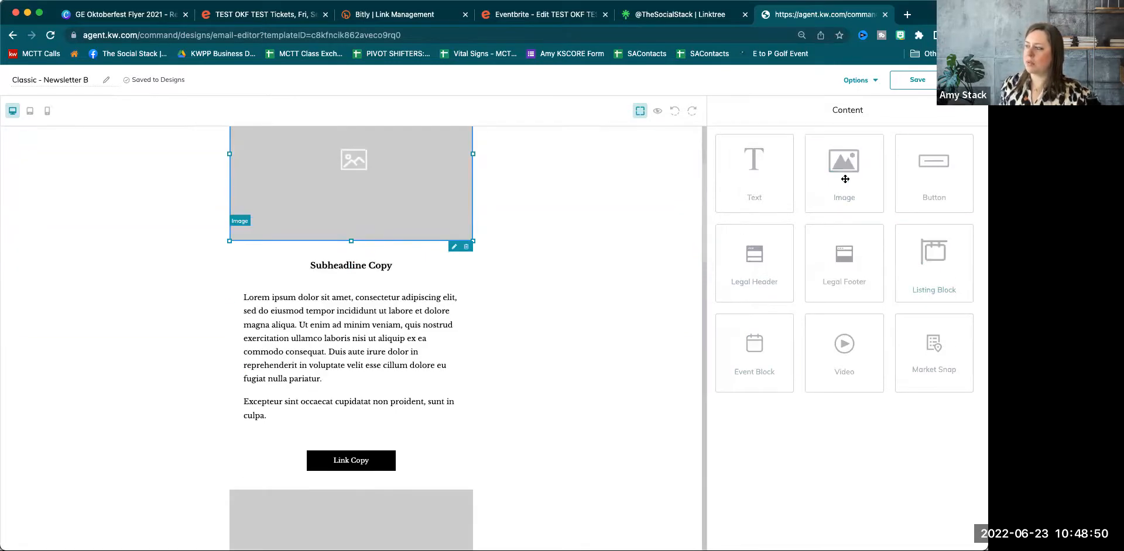
click(454, 246)
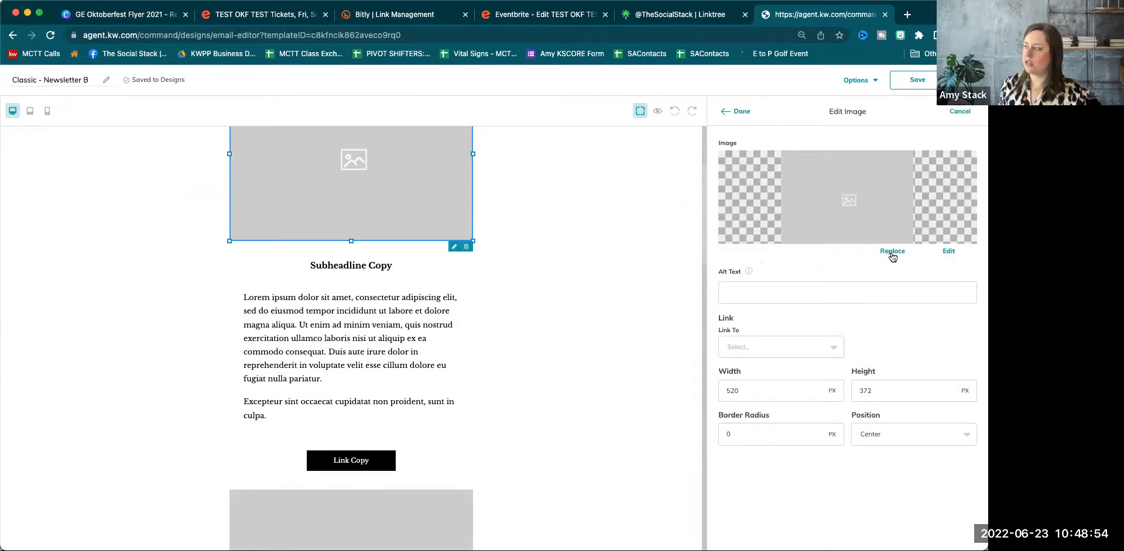
click(891, 253)
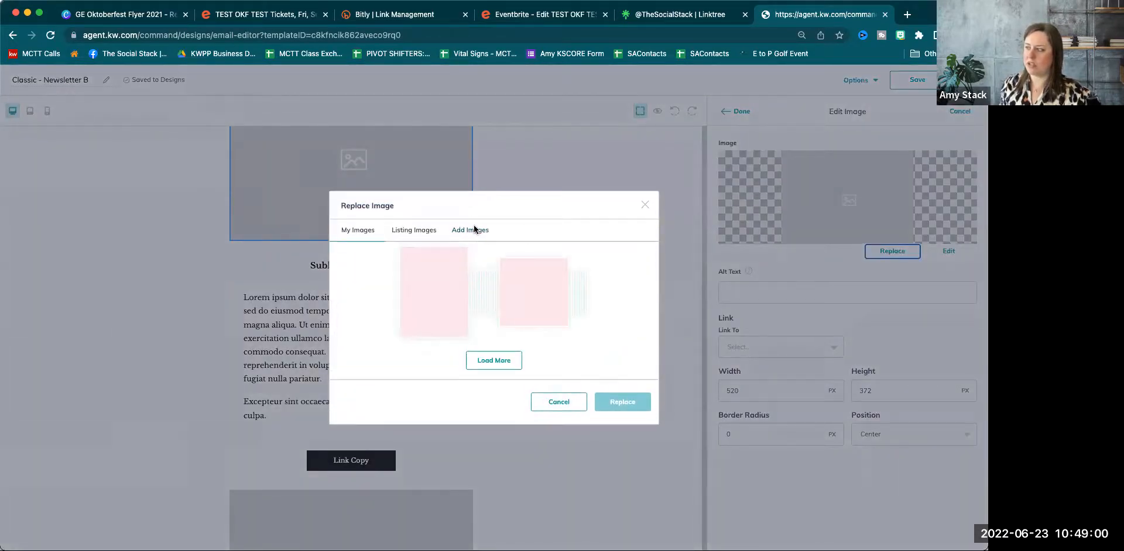
click(475, 153)
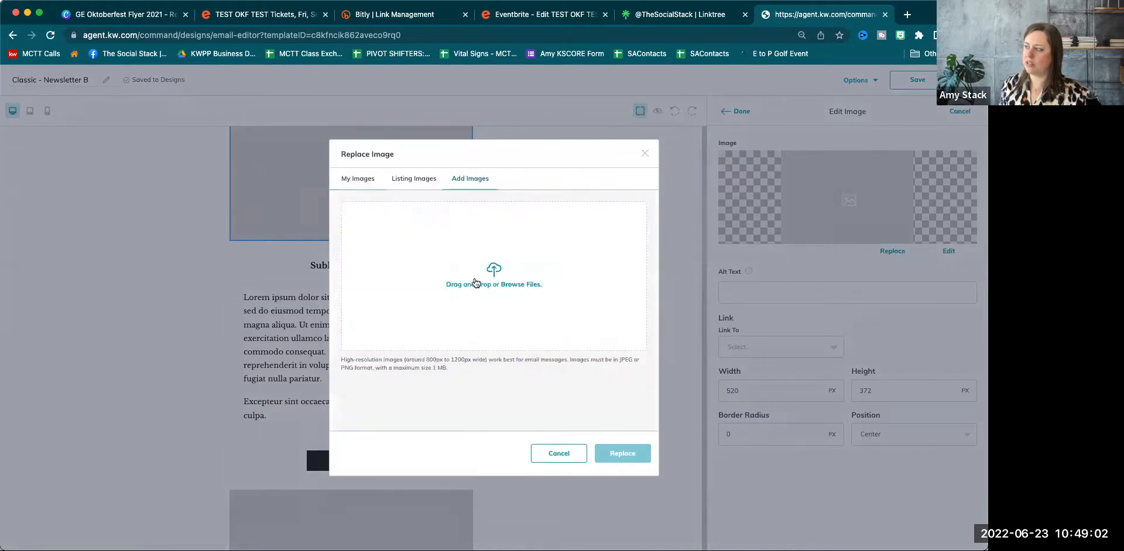
click(485, 279)
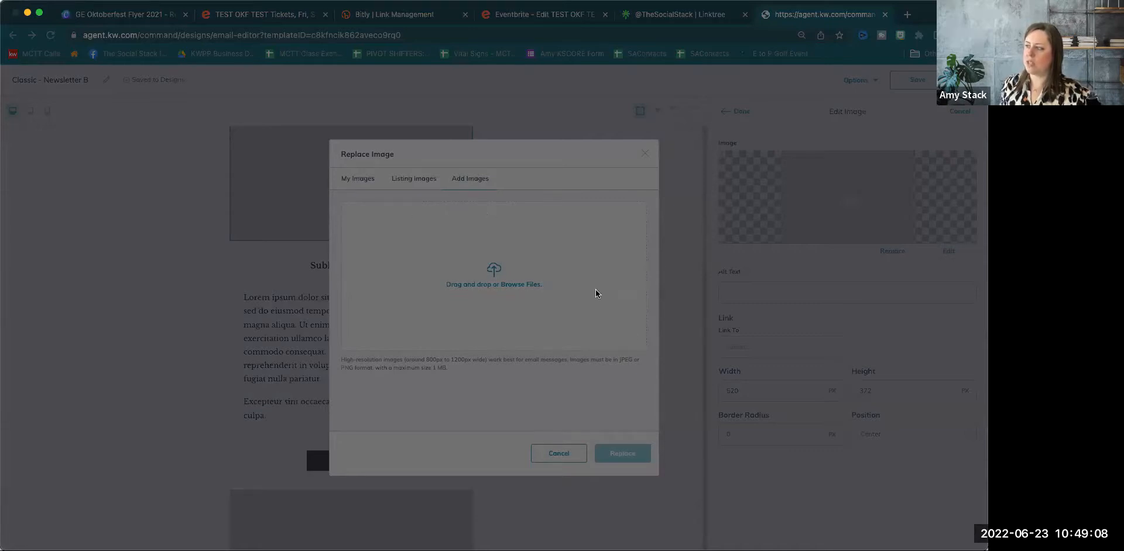
click(702, 402)
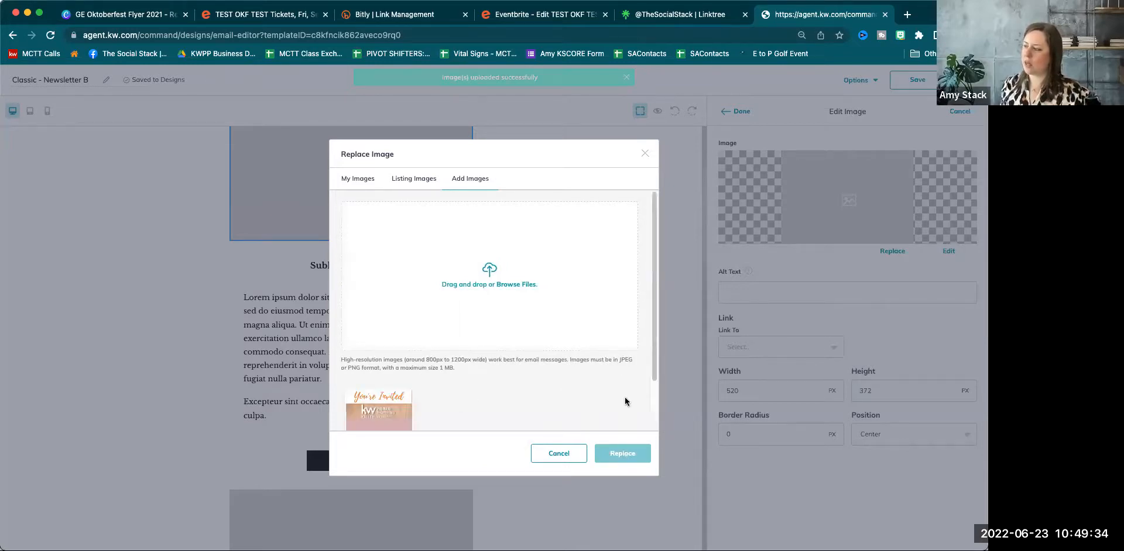
Place the uploaded You're Invited flyer in the email's top image slot.
scroll(625, 401, down, 2)
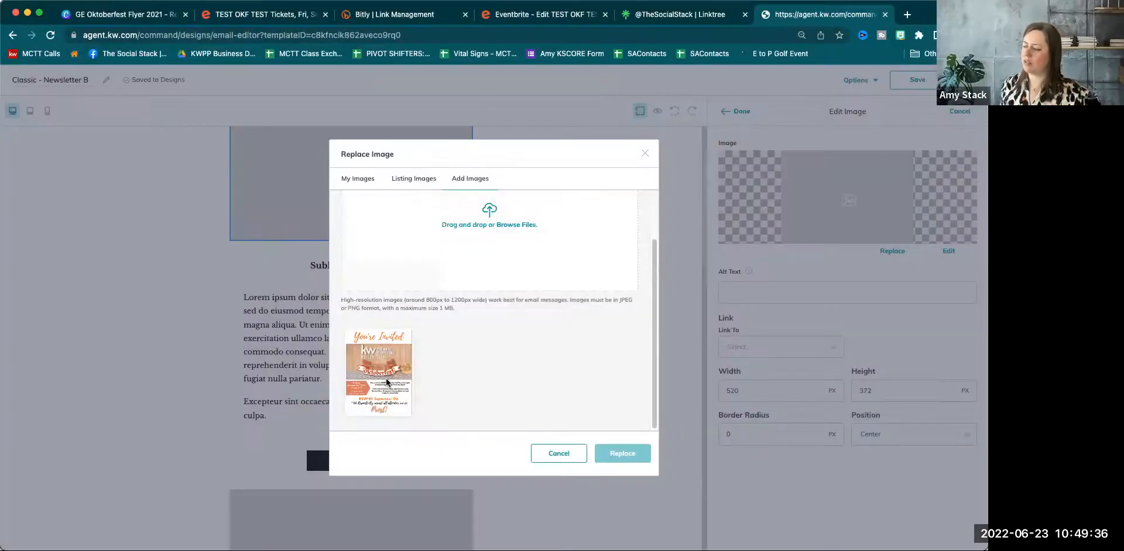
click(387, 383)
click(637, 451)
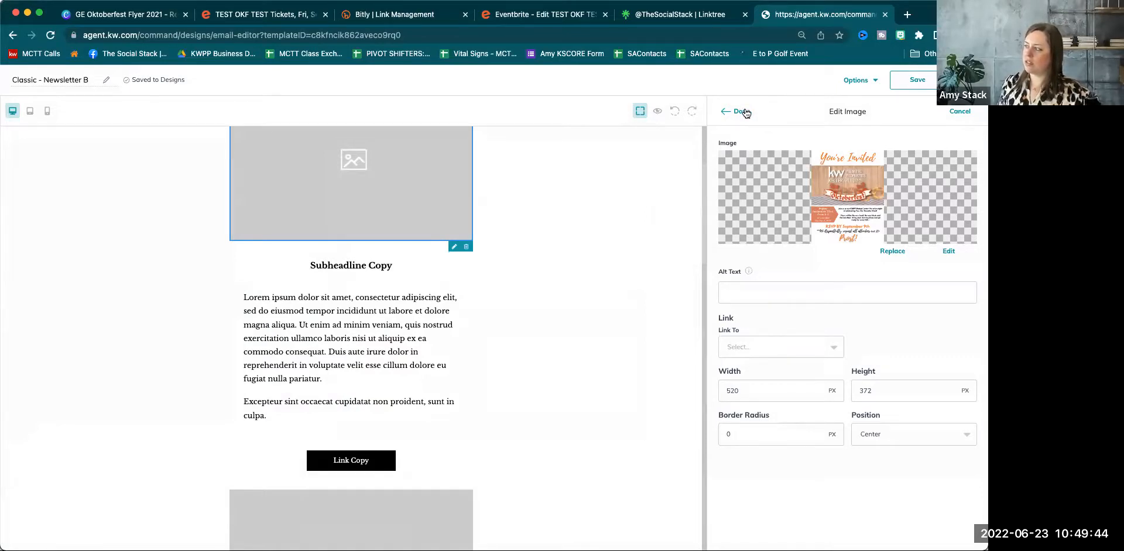
click(741, 112)
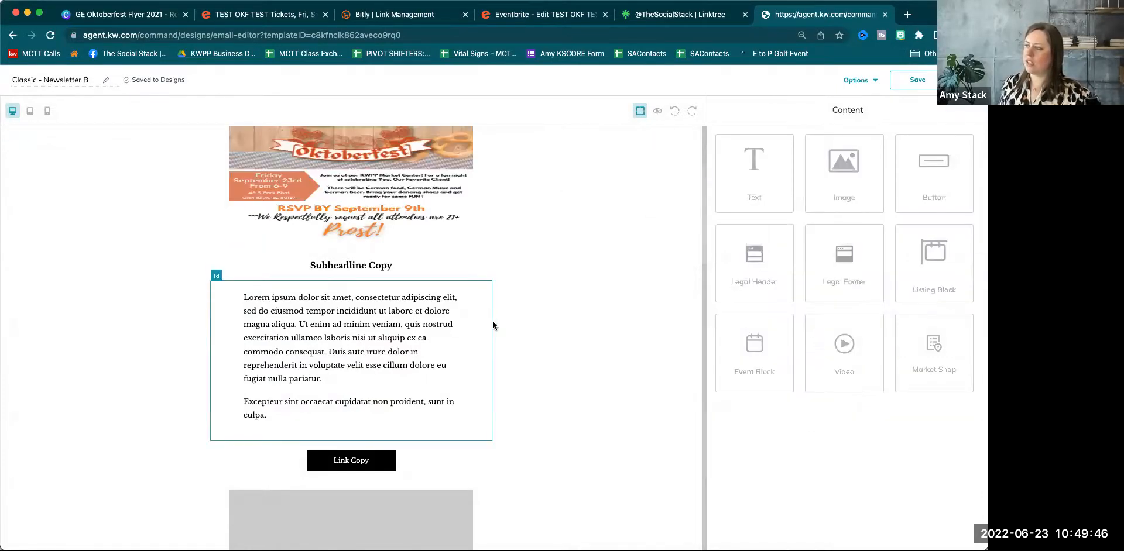
Resize the flyer image to 350 px wide by 550 px high.
scroll(497, 337, up, 1)
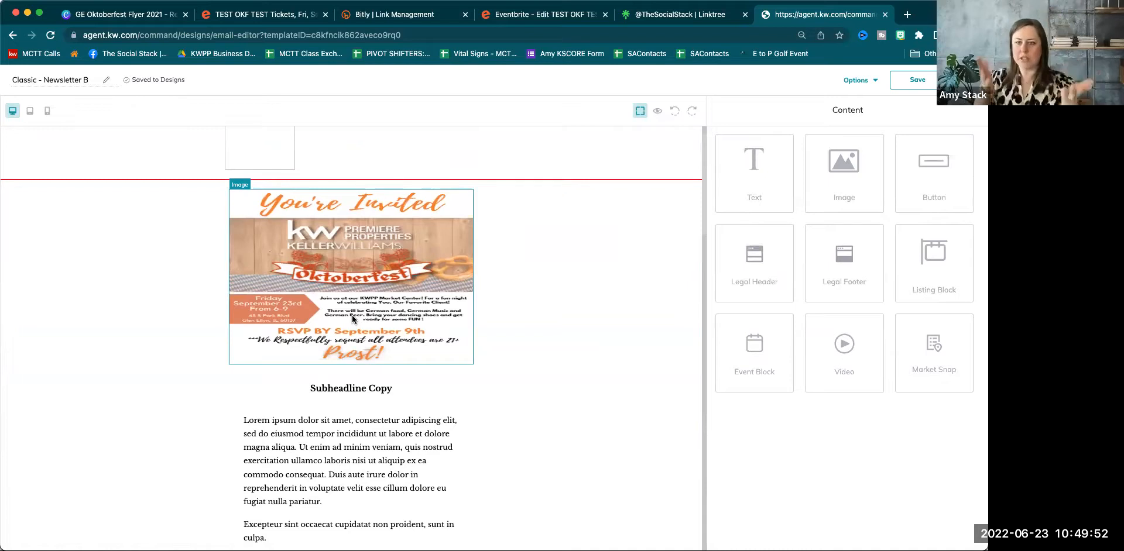
click(386, 276)
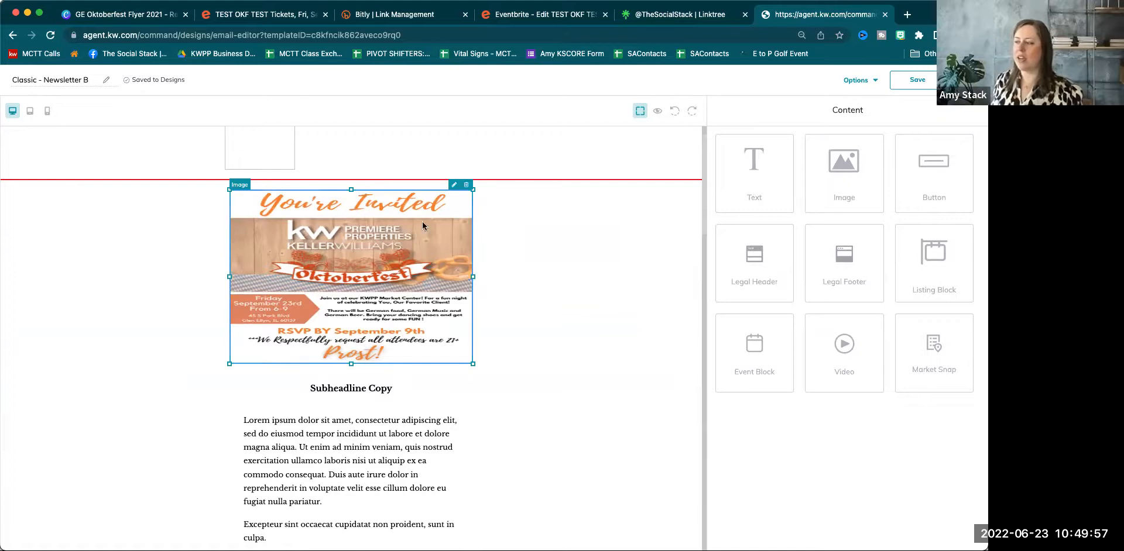
click(454, 185)
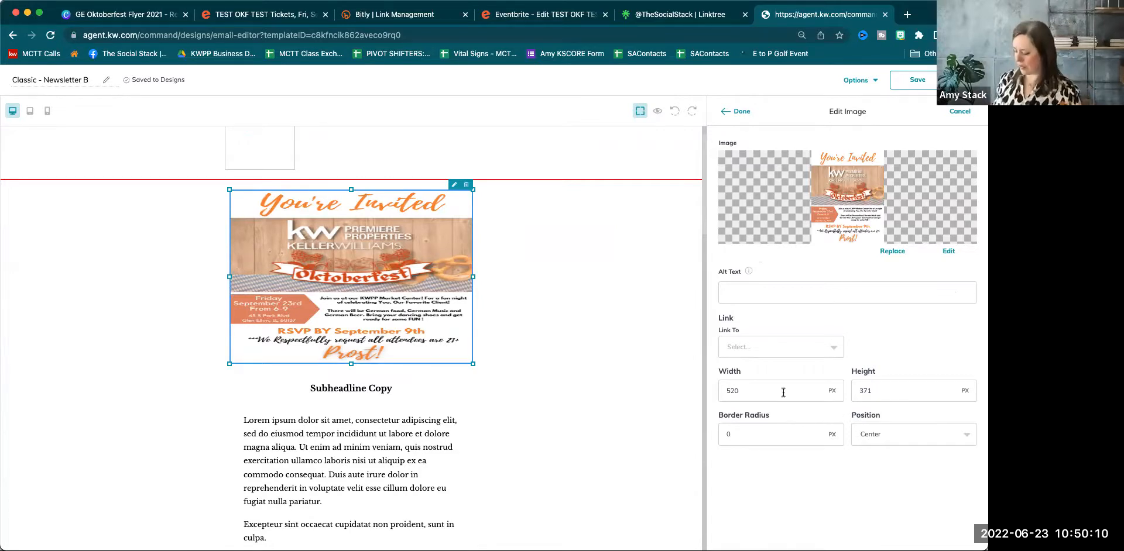
double_click(731, 390)
text(350)
double_click(862, 390)
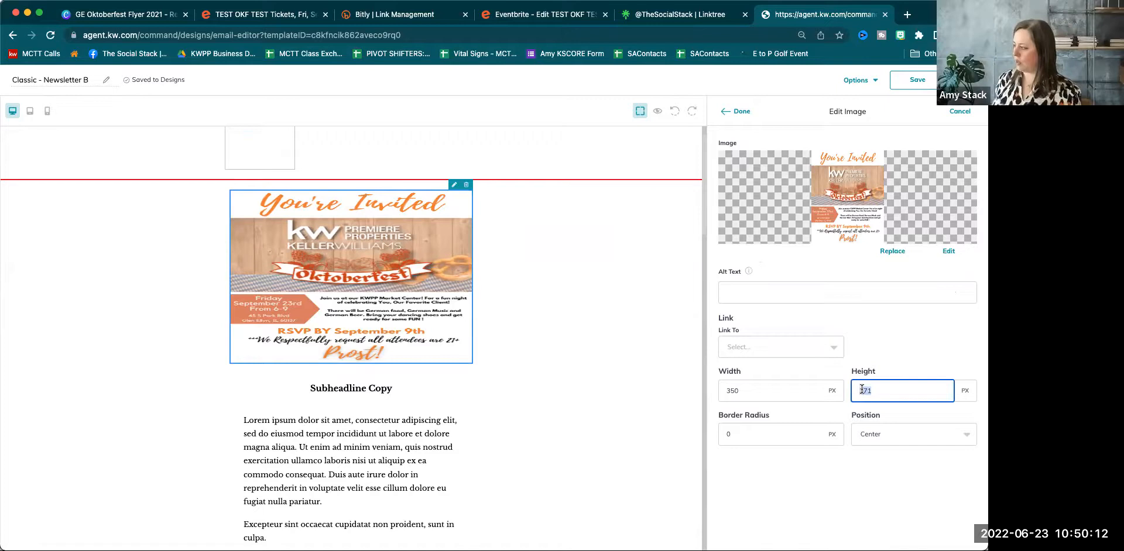
text(550)
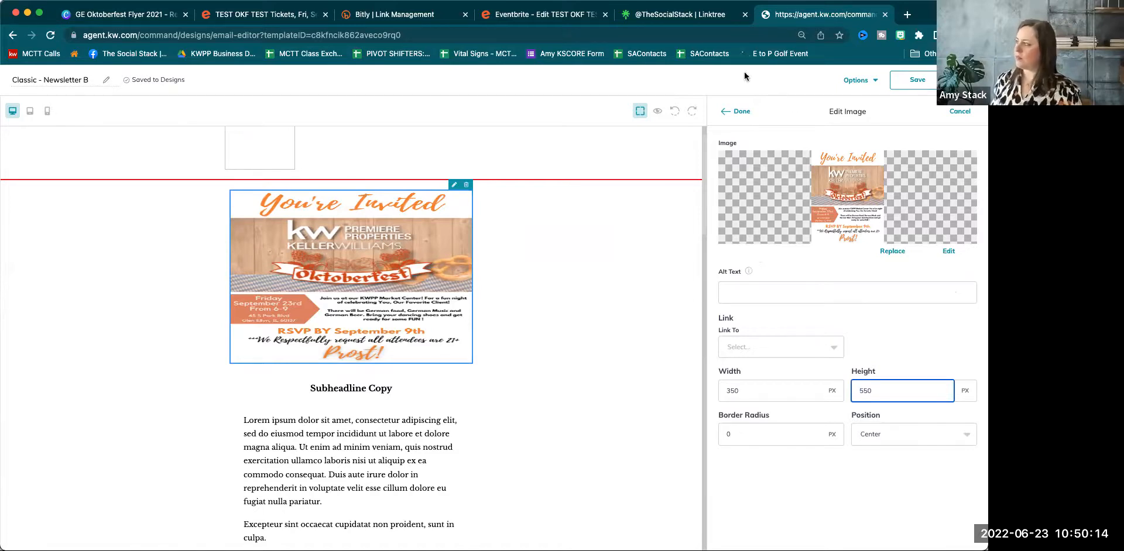
click(741, 116)
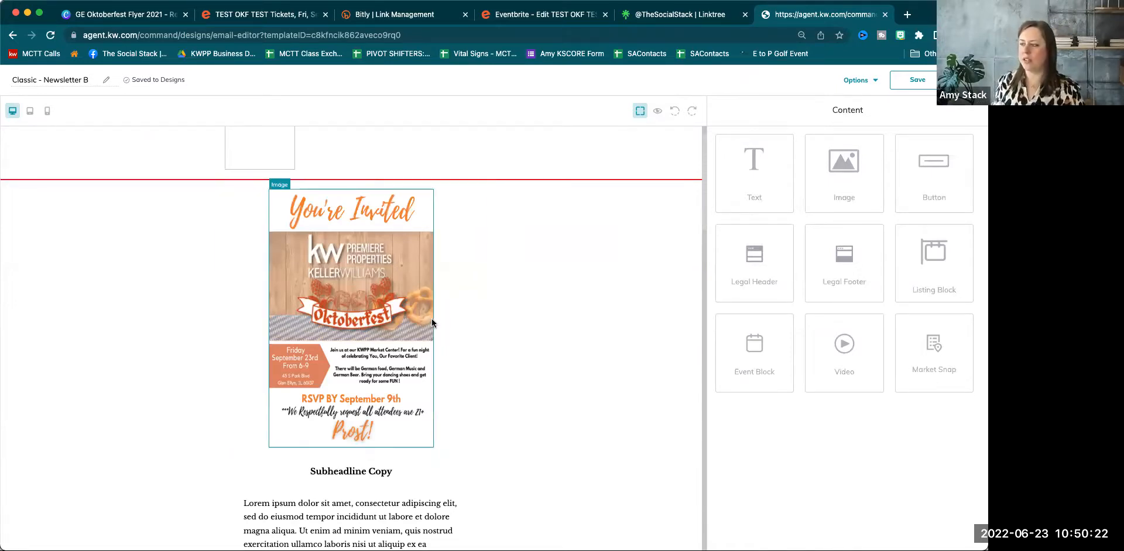
scroll(511, 356, down, 5)
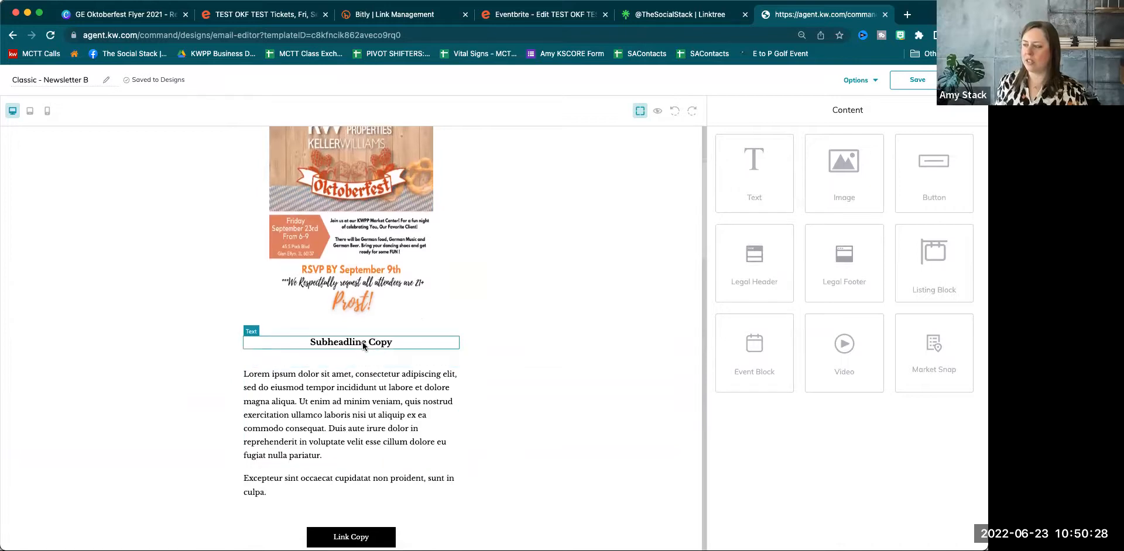
Change the Subheadline Copy text to 'Looking forward to seeing you'.
click(437, 333)
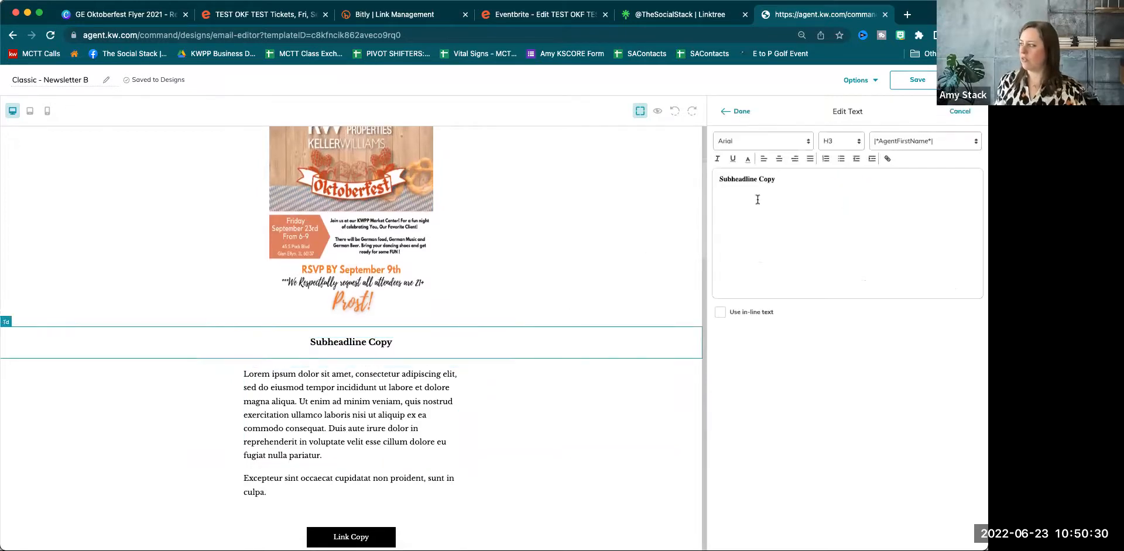
triple_click(755, 182)
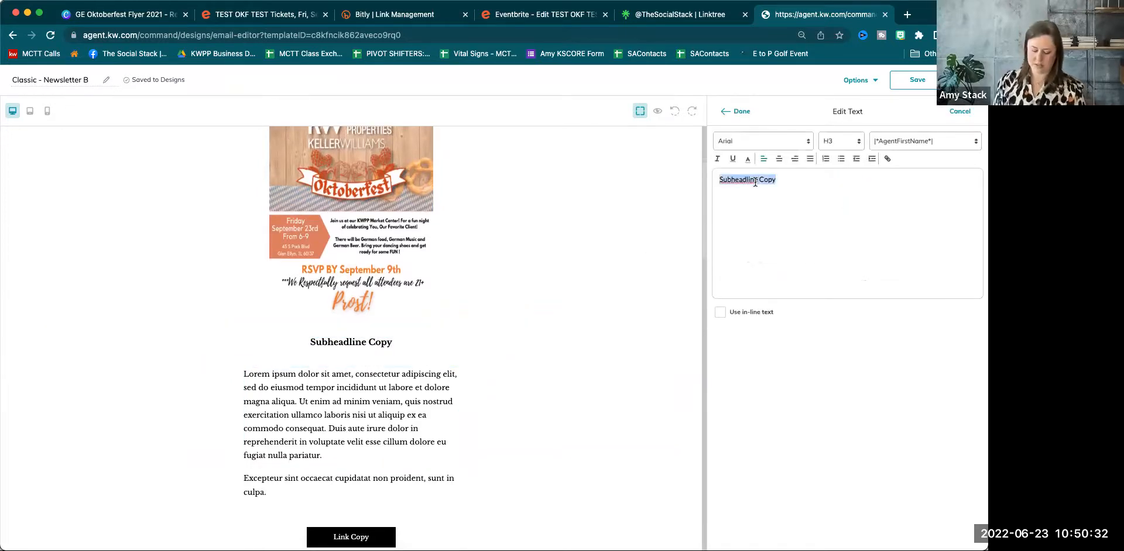
text(Looking forard to seeing )
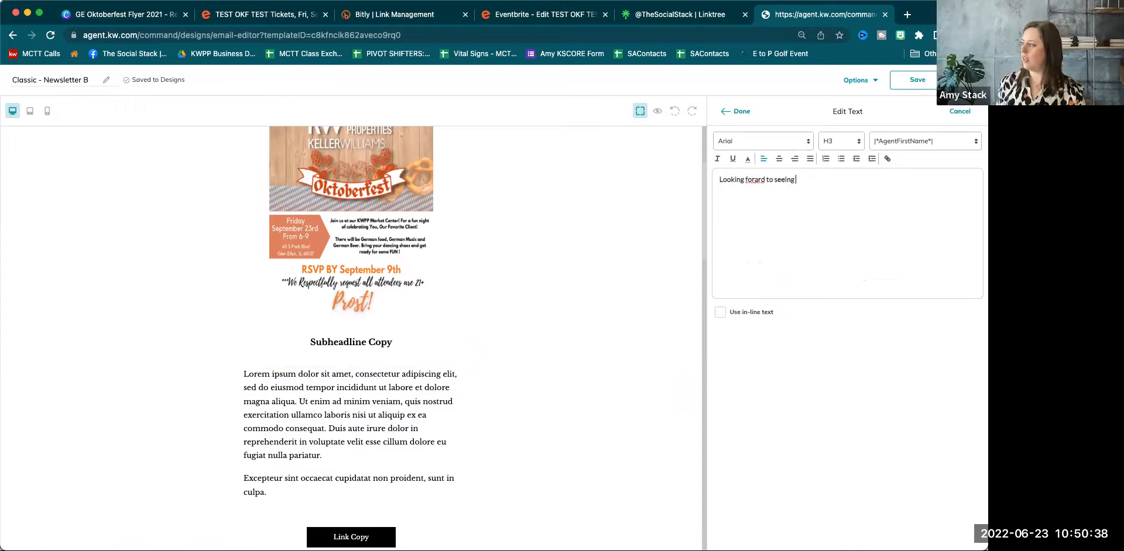
text(you)
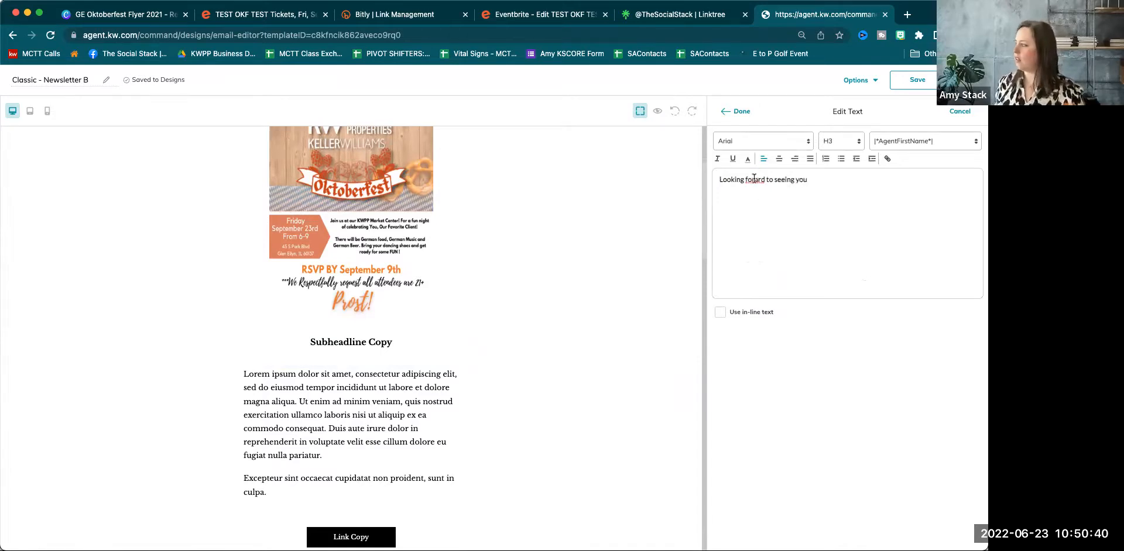
text(w)
click(738, 112)
Replace the Lorem ipsum paragraph with 'your specifics', 'photbooth' and 'raffles' lines.
mouse_move(441, 396)
click(441, 361)
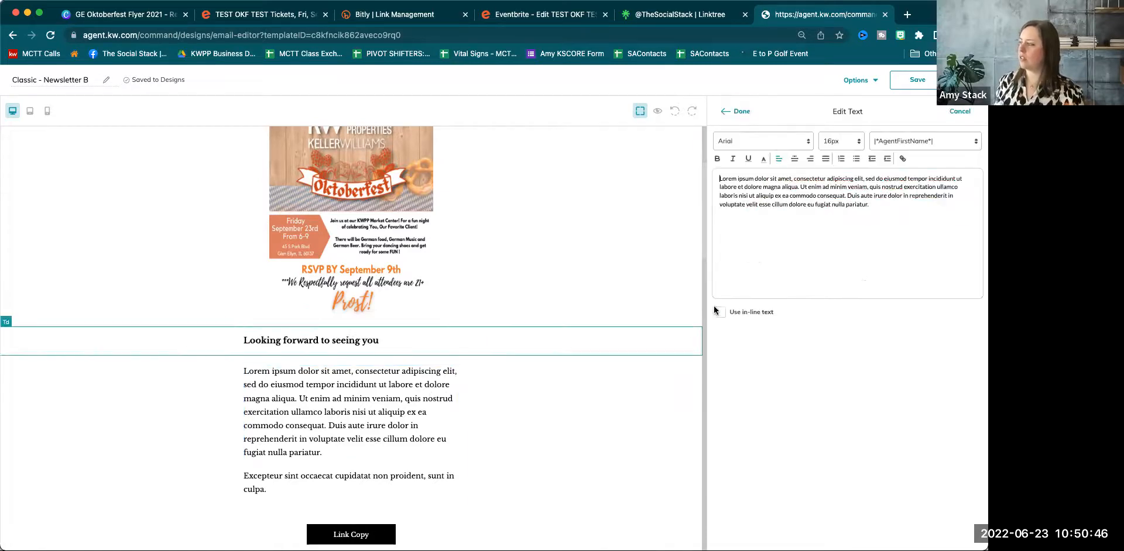
key(super+a)
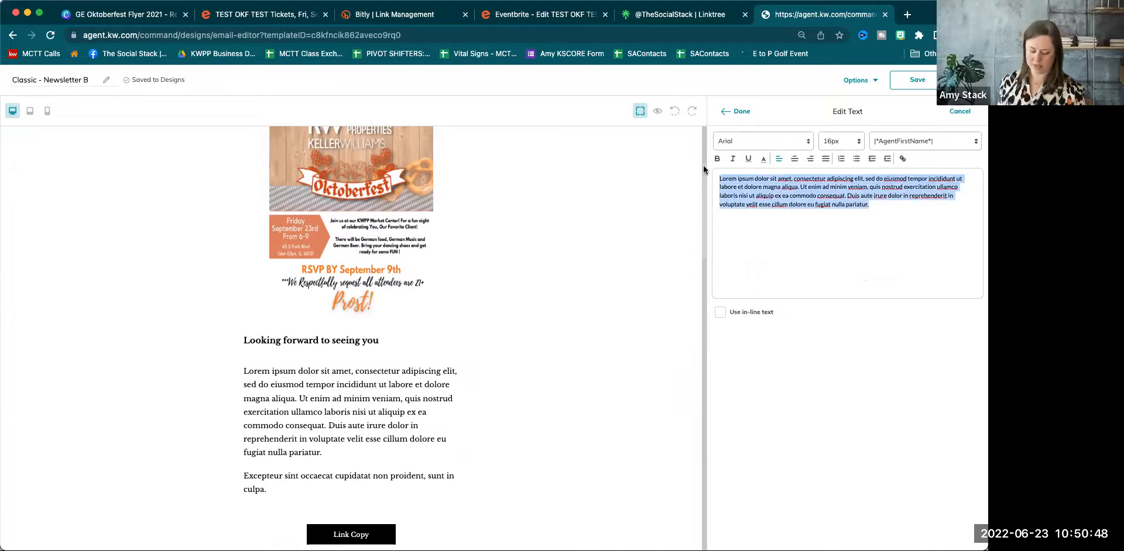
text(your)
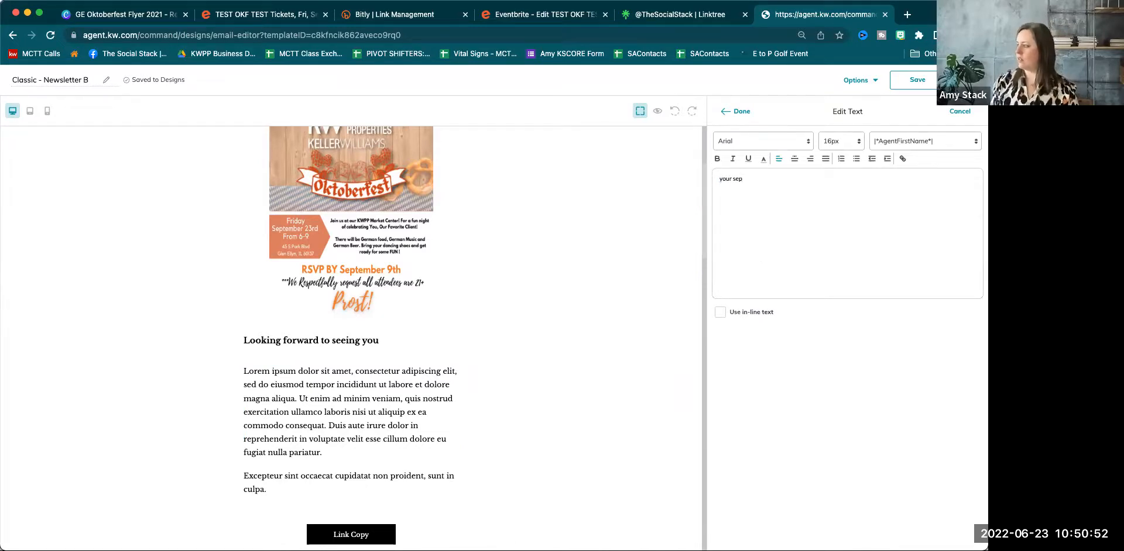
text( specifics)
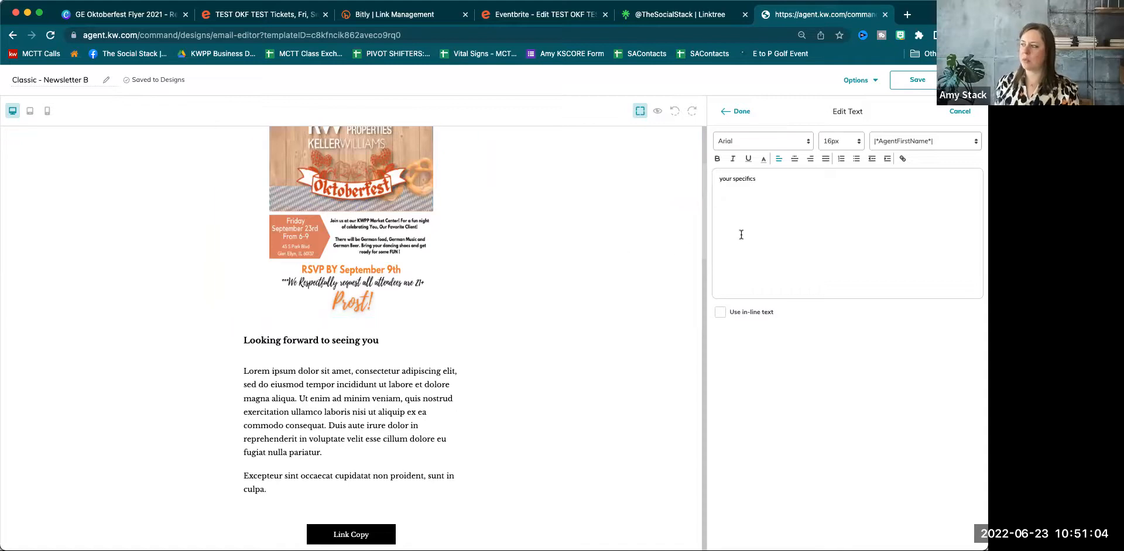
text(photbooth)
key(Return)
text(raffles)
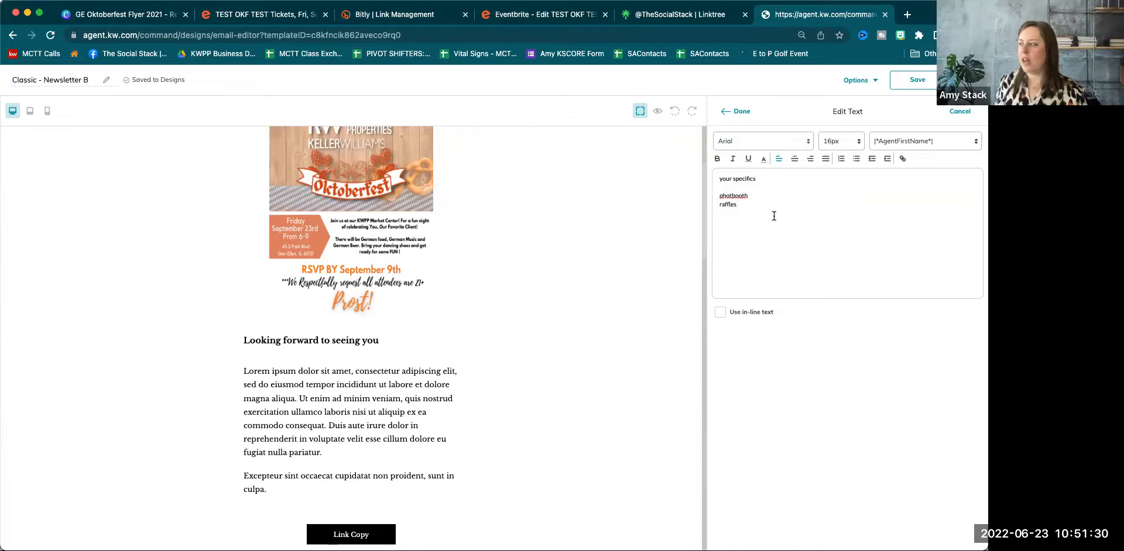
click(738, 113)
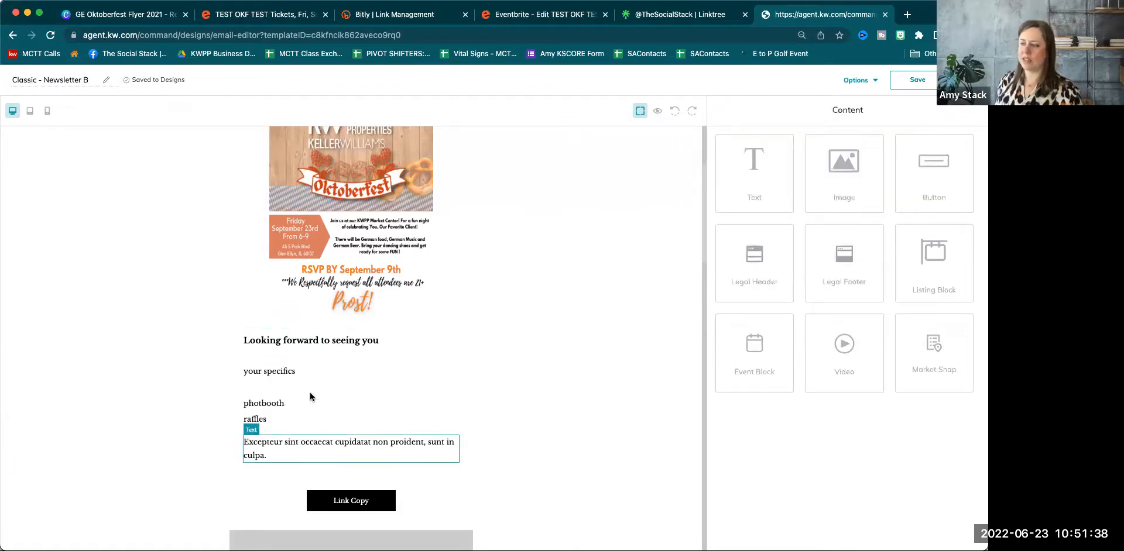
Delete the Excepteur paragraph, copy the event's Bitly short link, and select the Link Copy button.
click(433, 455)
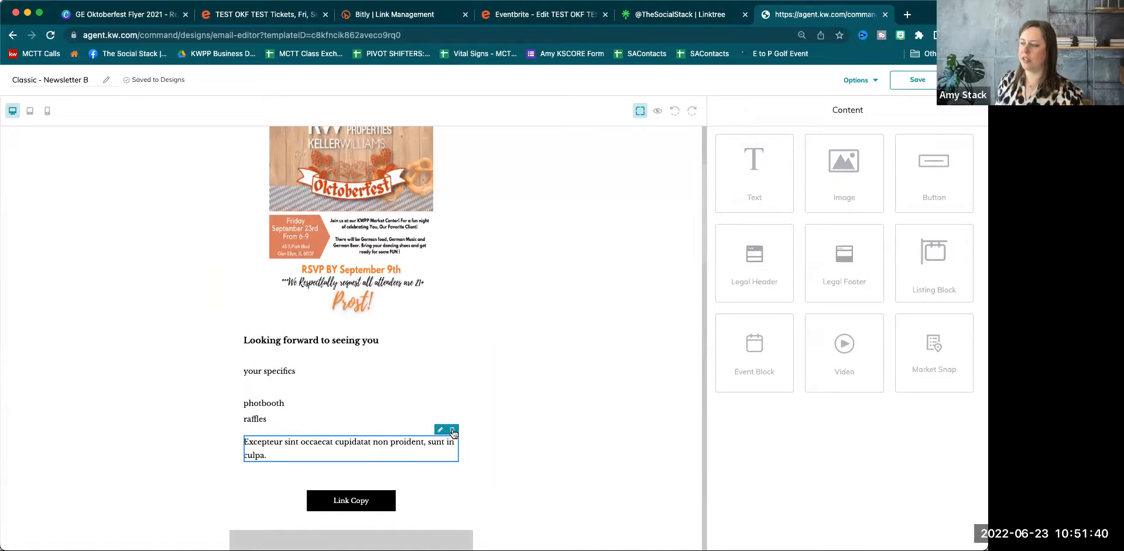
click(452, 431)
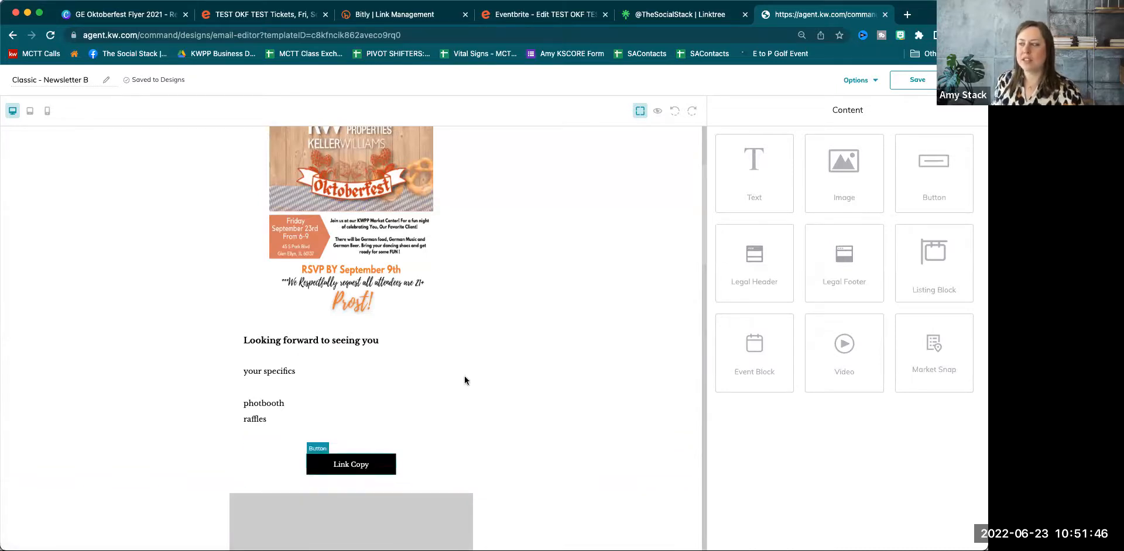
click(413, 16)
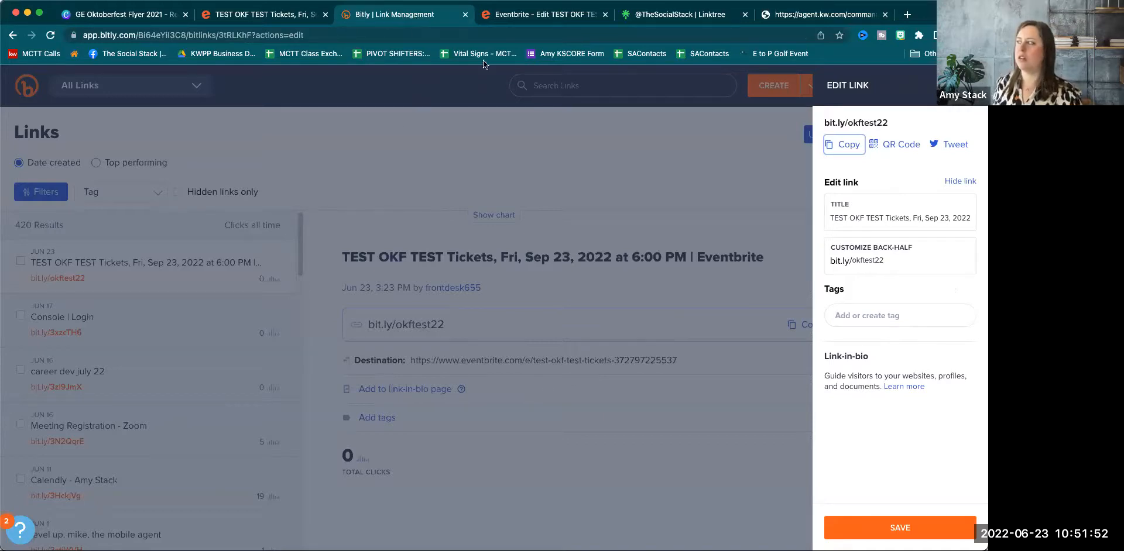
click(799, 16)
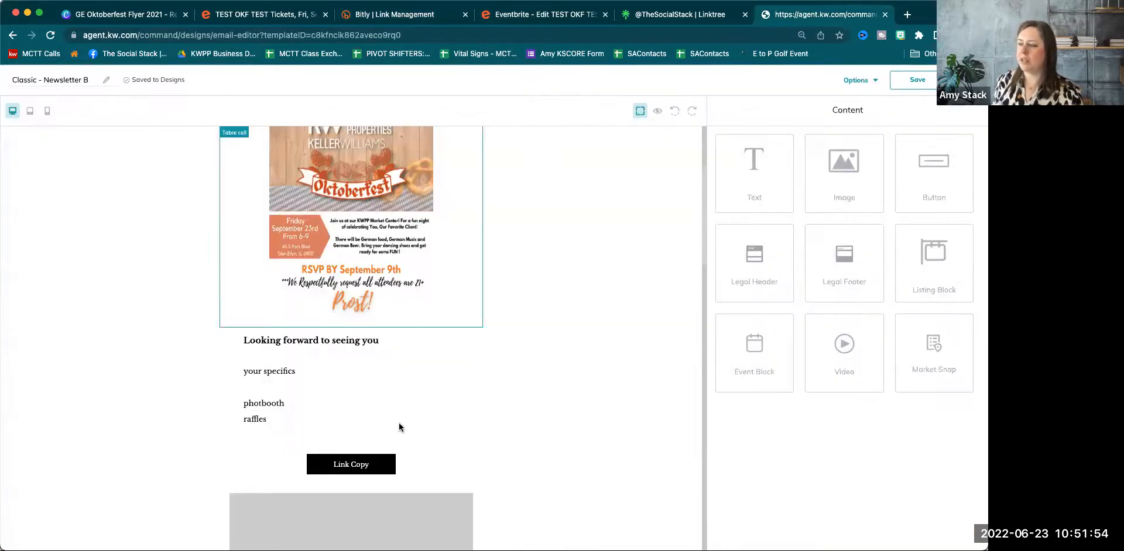
click(359, 469)
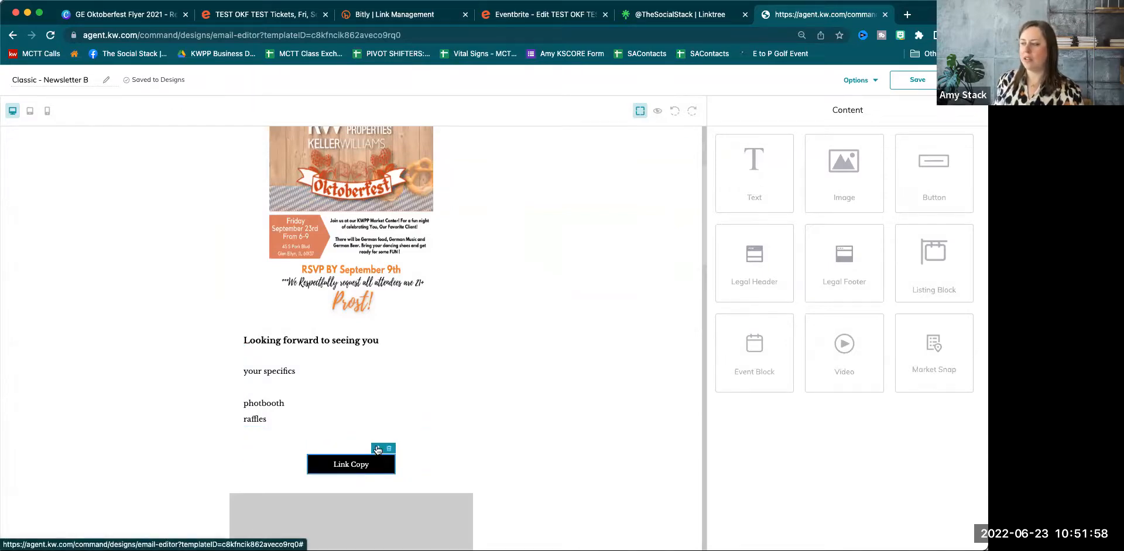
triple_click(761, 163)
text(RS)
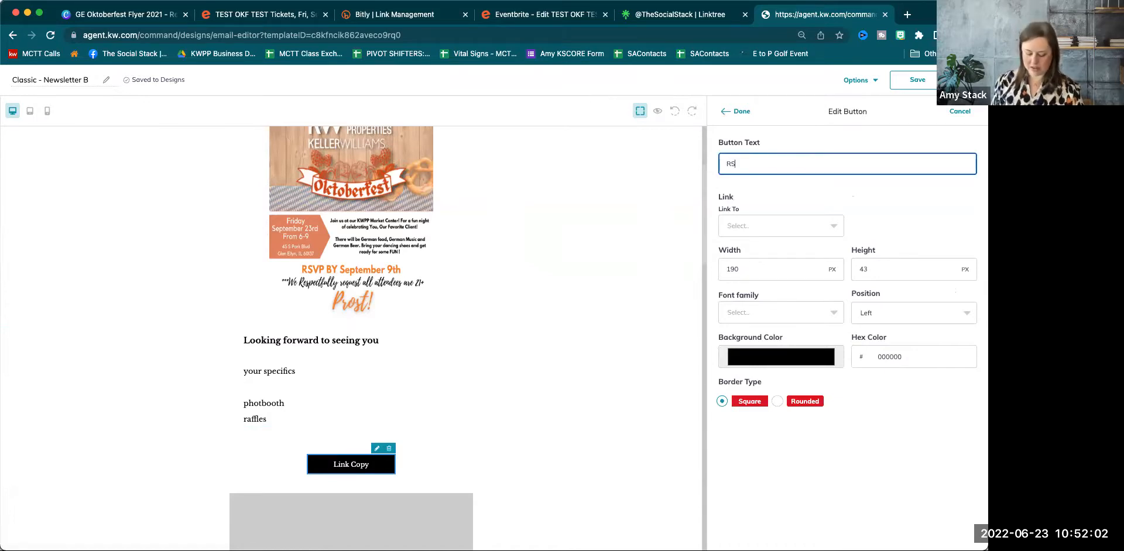
text(VP Here)
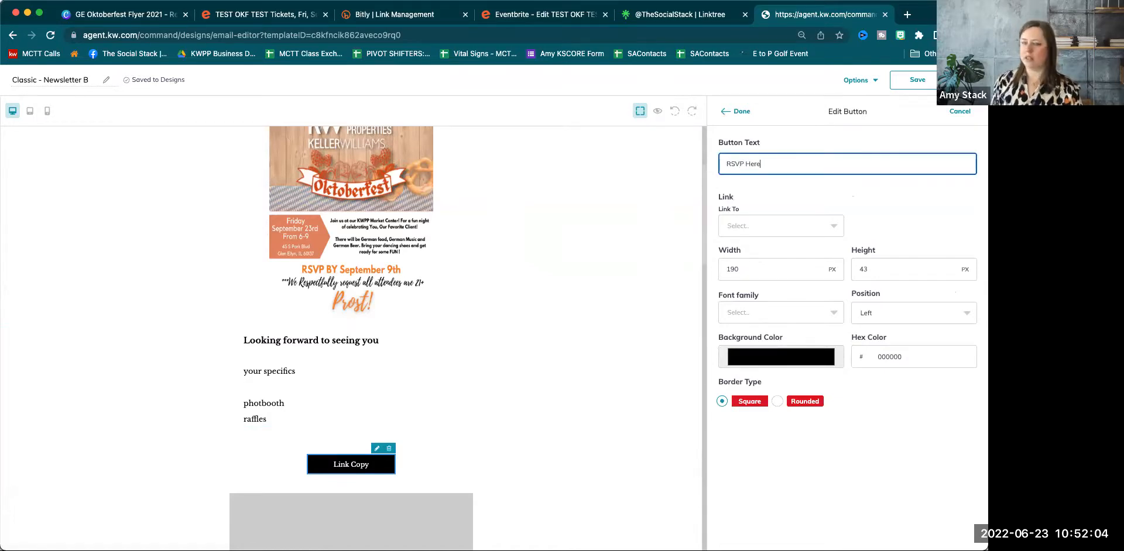
click(745, 226)
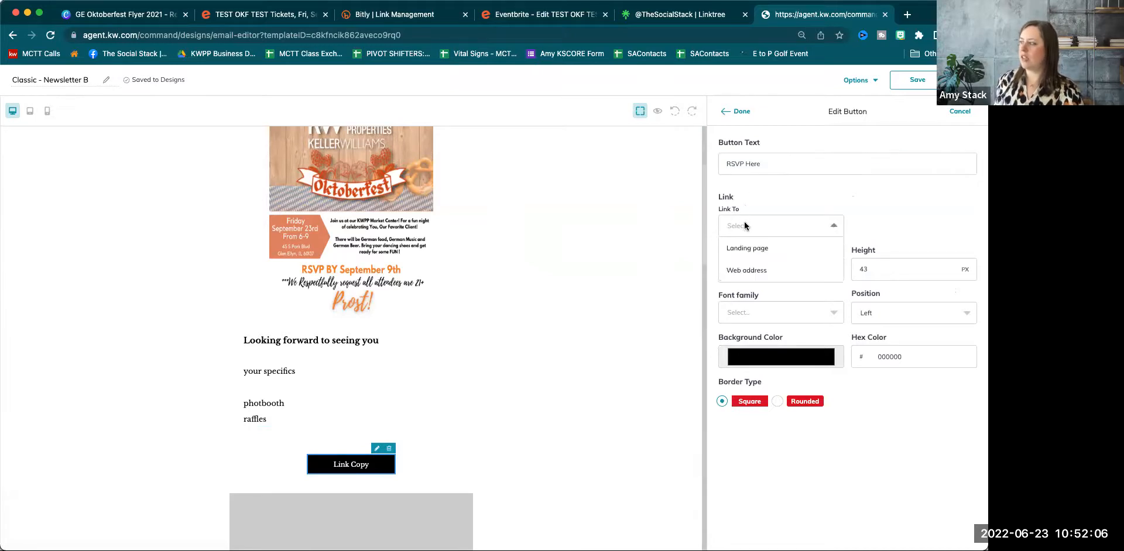
click(760, 270)
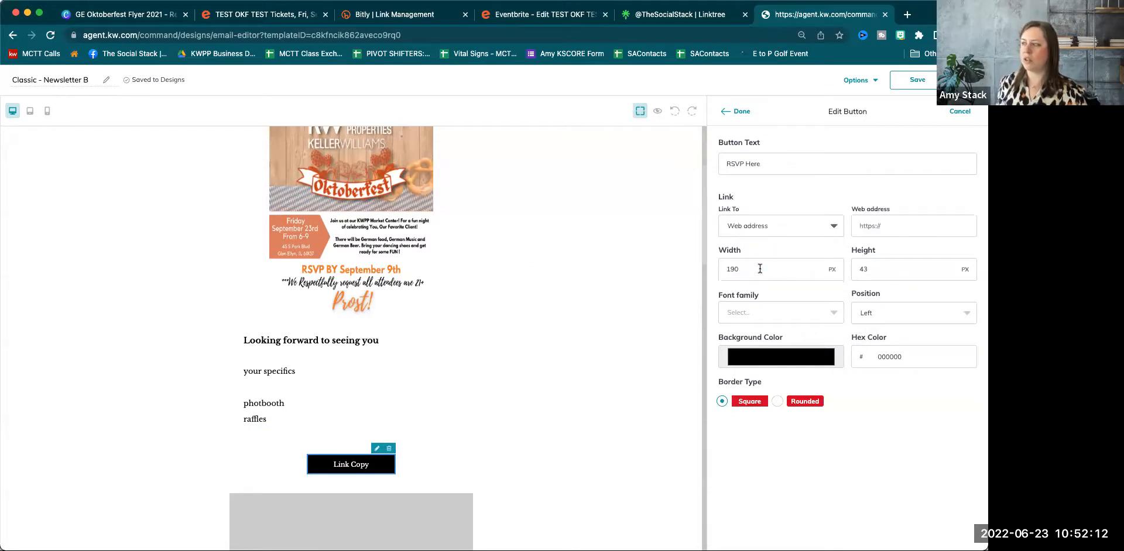
right_click(905, 227)
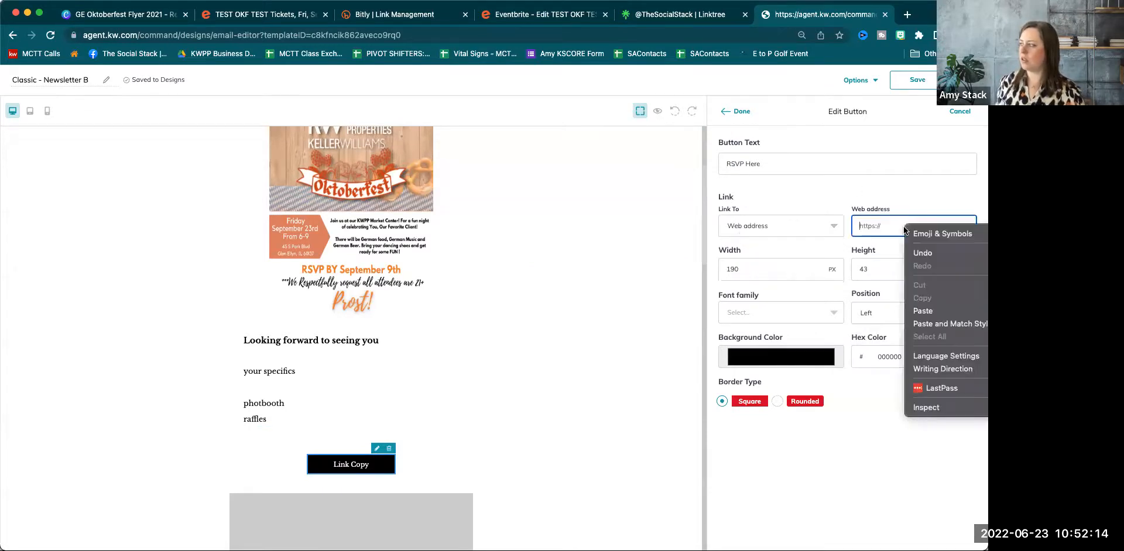
click(740, 112)
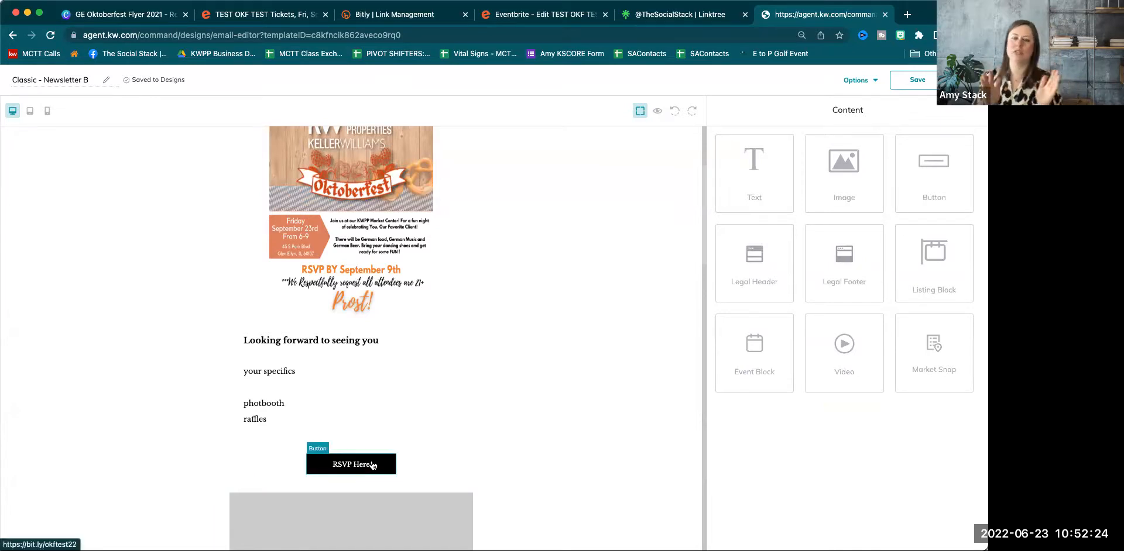
Delete the leftover image, Subheadline, Lorem, Excepteur and Link Copy blocks below RSVP Here.
scroll(427, 353, down, 5)
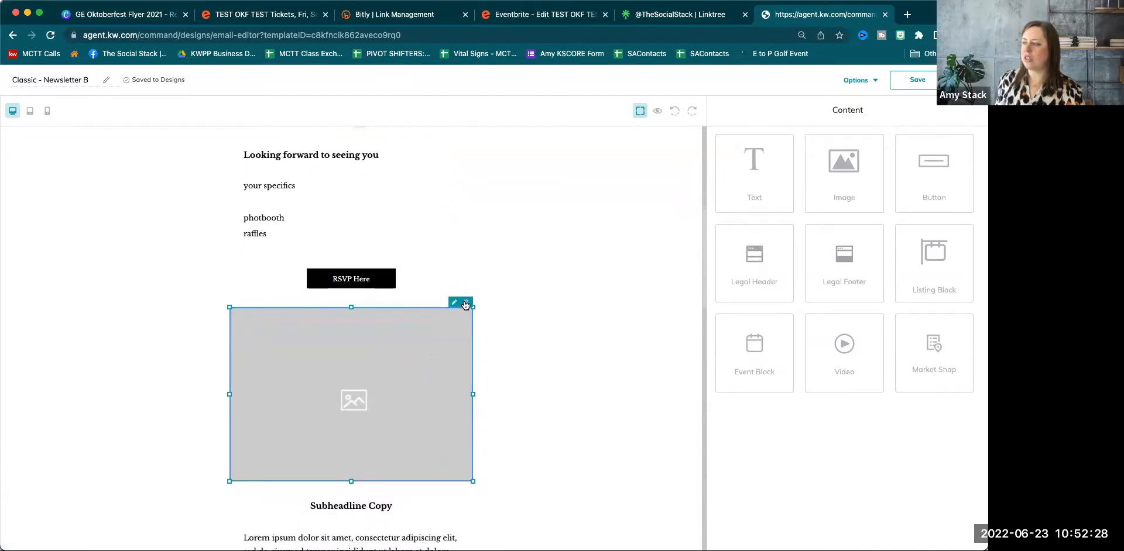
click(466, 302)
click(455, 322)
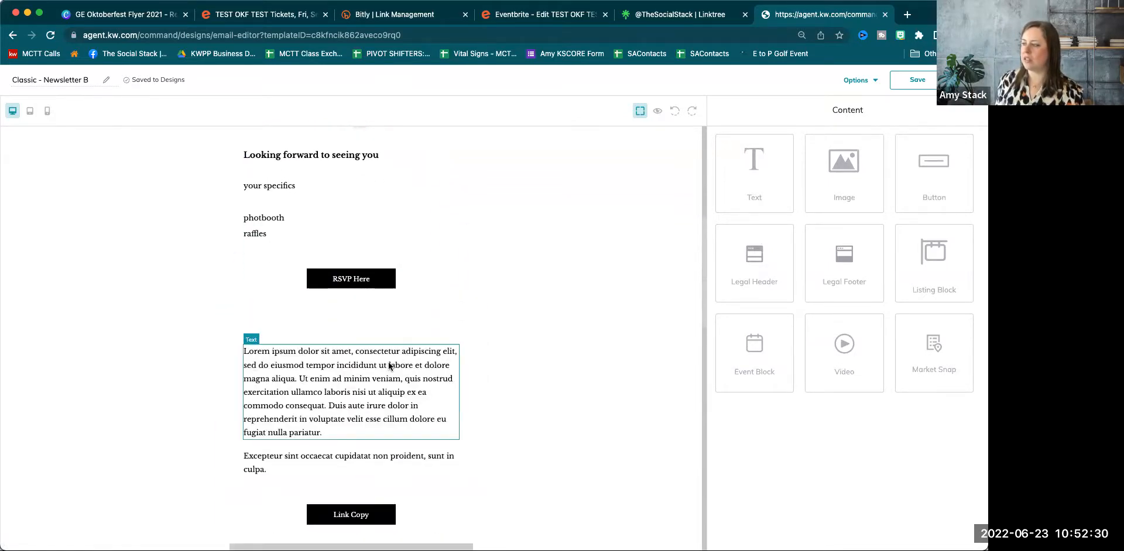
click(454, 343)
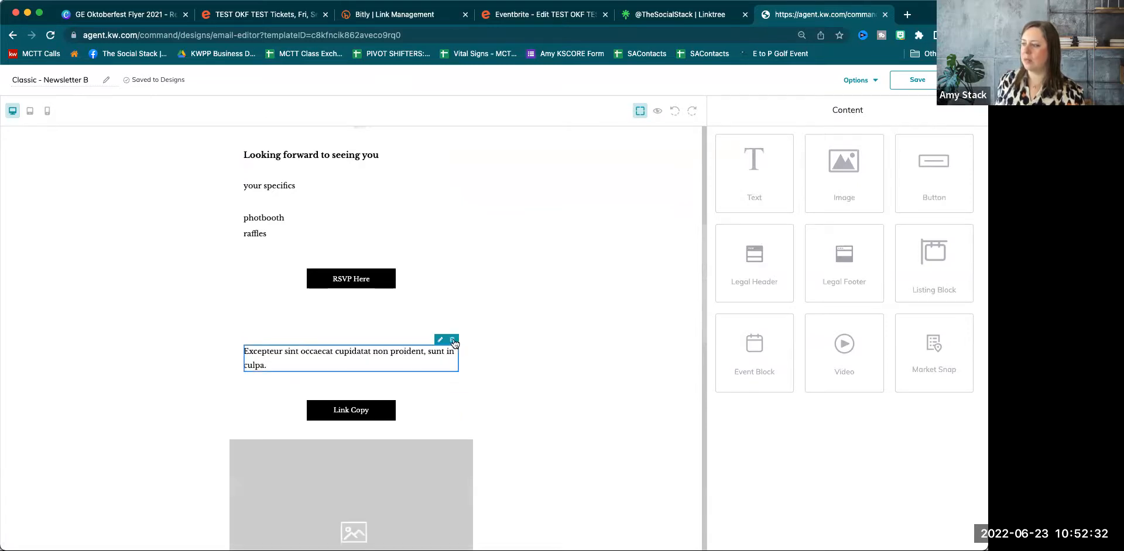
click(454, 341)
click(392, 358)
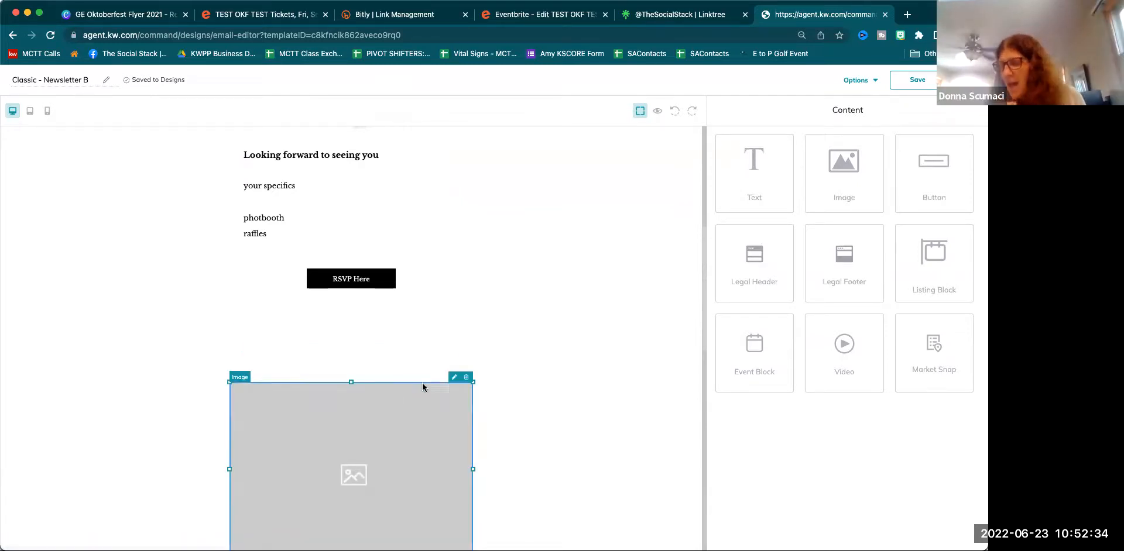
click(464, 381)
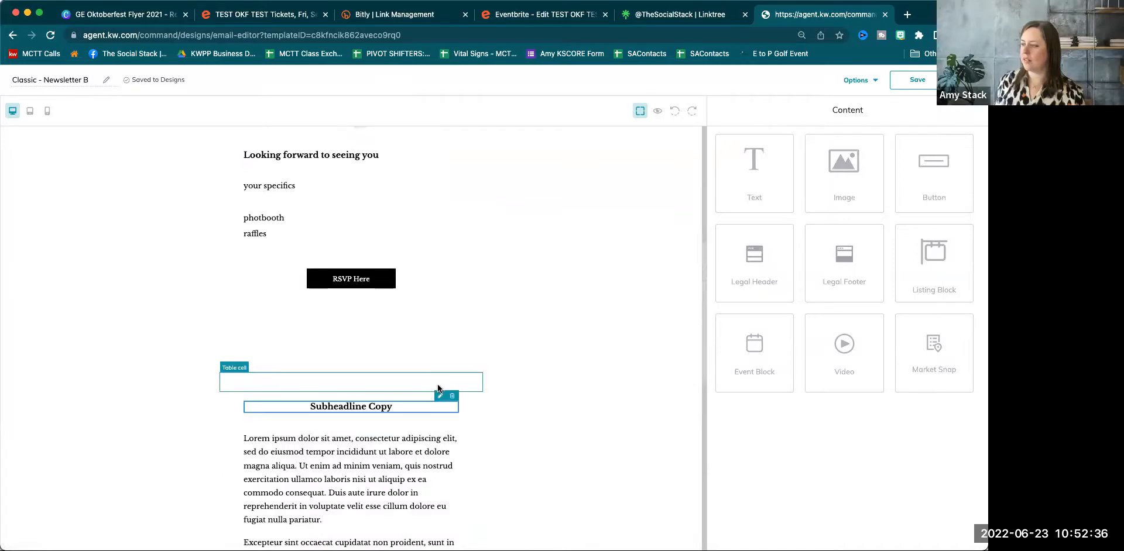
click(452, 397)
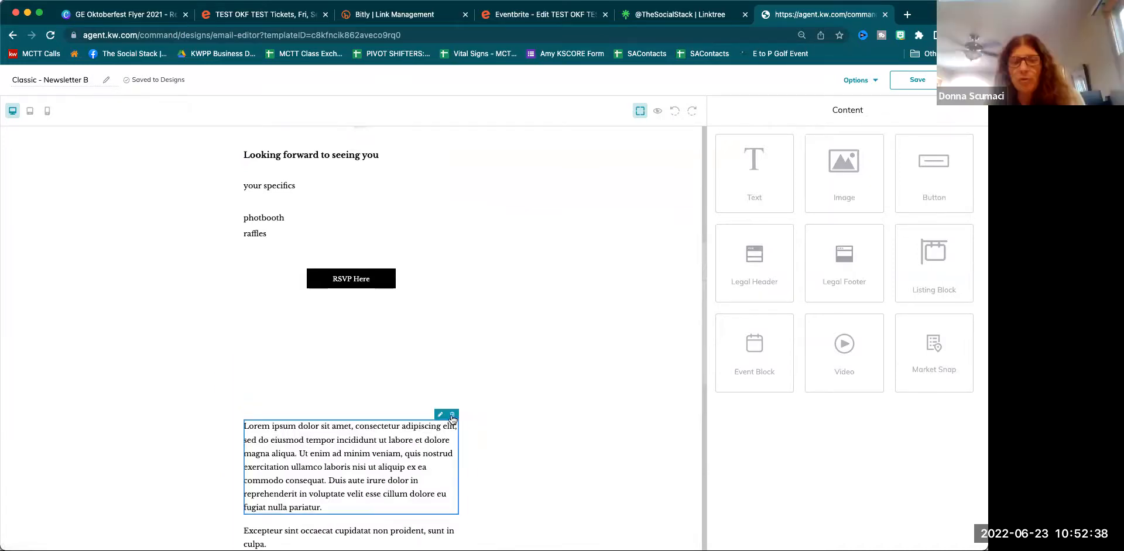
click(452, 414)
click(451, 416)
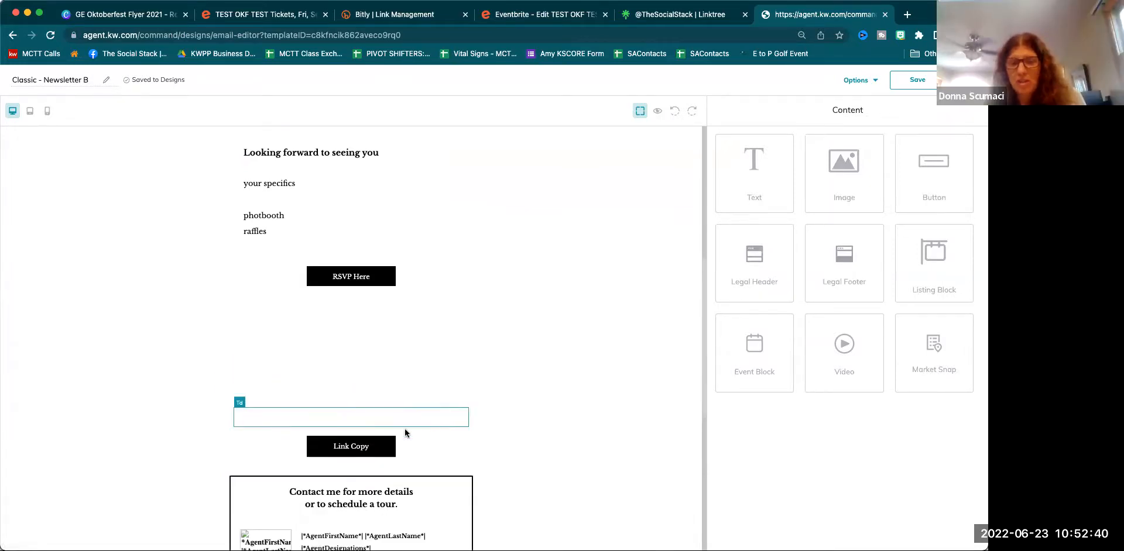
click(391, 431)
Remove the empty table cells so the agent contact box follows directly.
scroll(391, 432, down, 1)
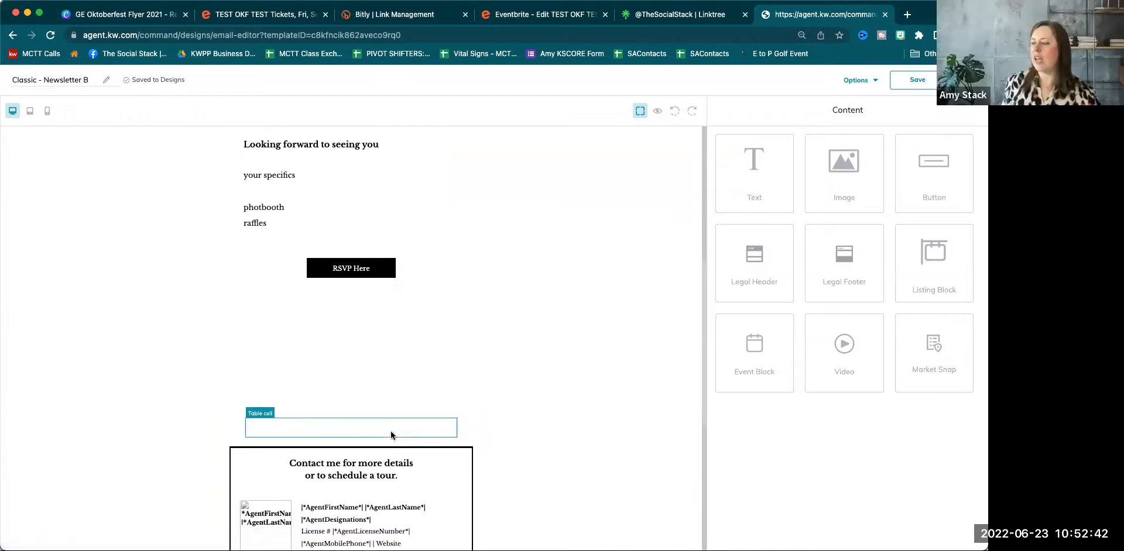
click(370, 458)
click(467, 364)
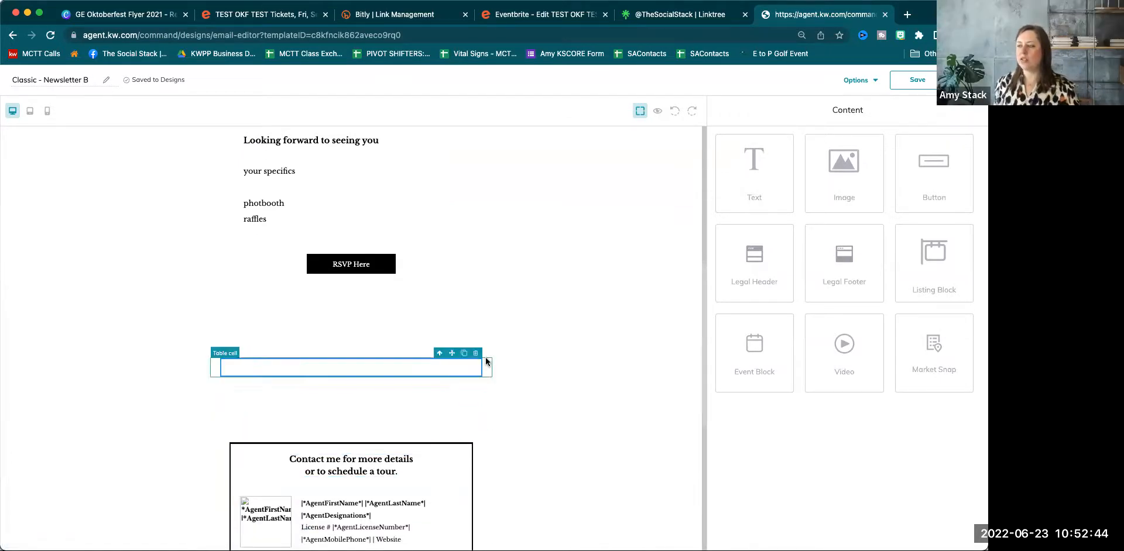
click(475, 352)
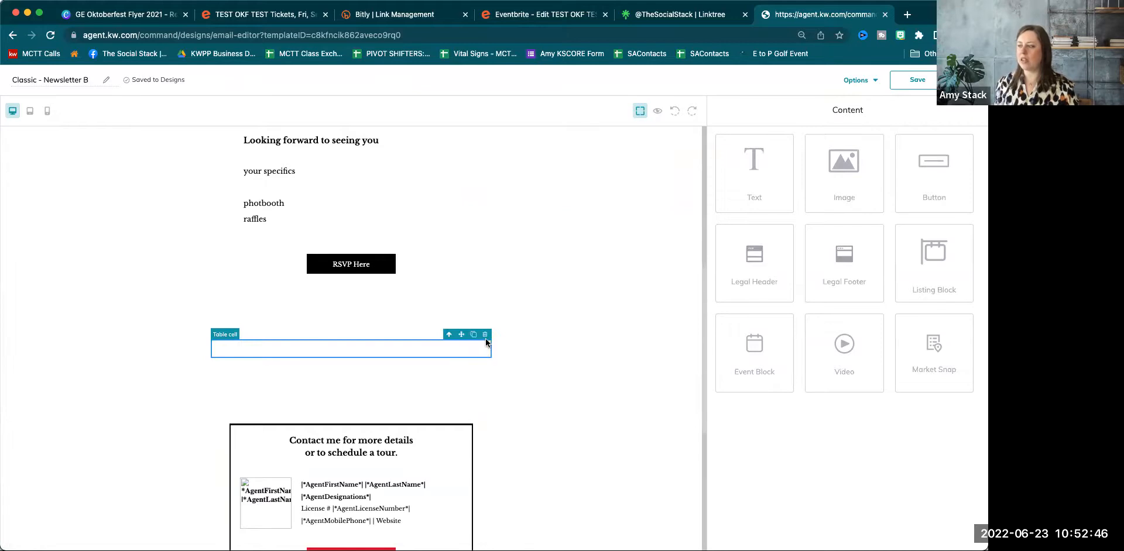
click(485, 335)
click(485, 333)
click(486, 318)
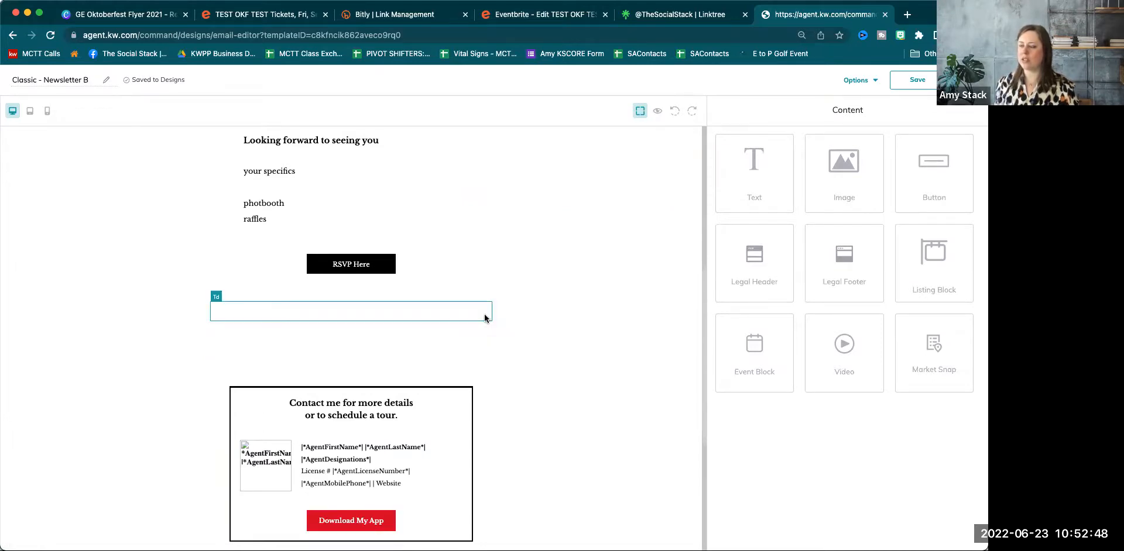
click(485, 318)
click(484, 296)
click(483, 296)
click(487, 284)
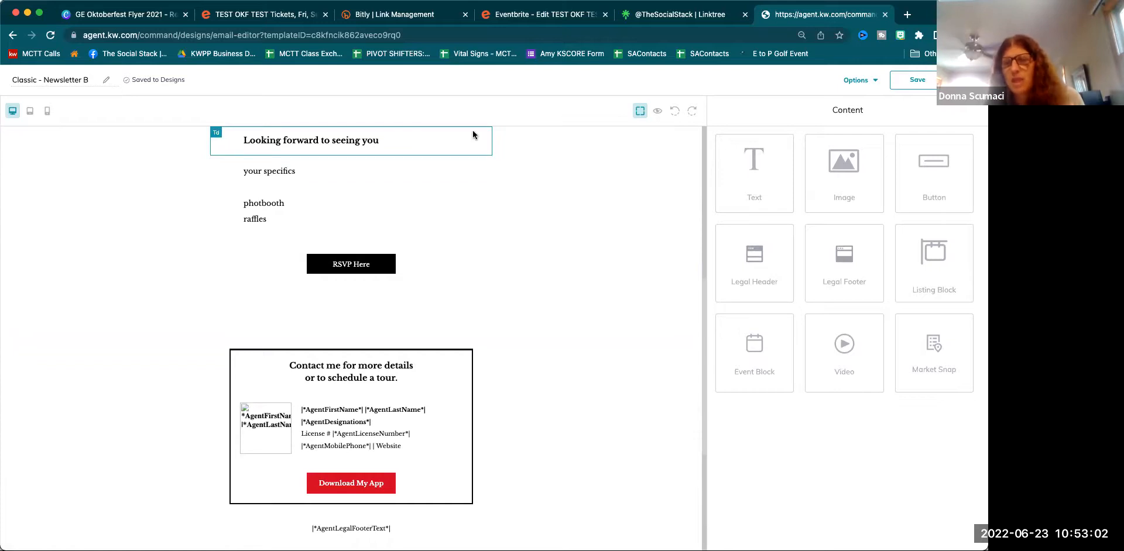
Review the TEST OKF TEST Eventbrite listing: September 23, 2022, 6:00–9:00 PM CDT, in Glen Ellyn.
click(233, 13)
scroll(482, 340, up, 4)
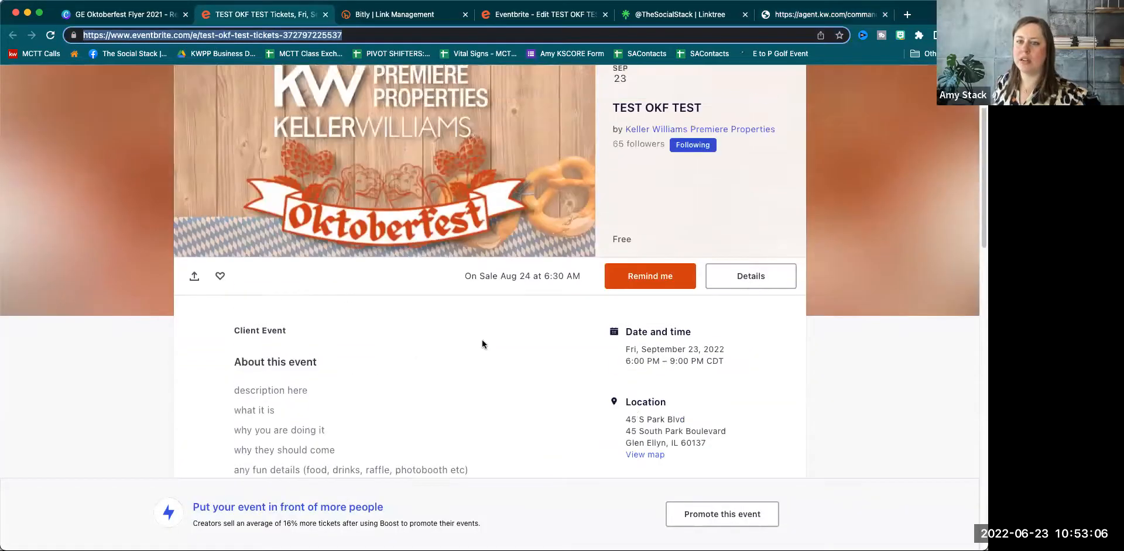
scroll(482, 340, down, 6)
scroll(482, 340, down, 4)
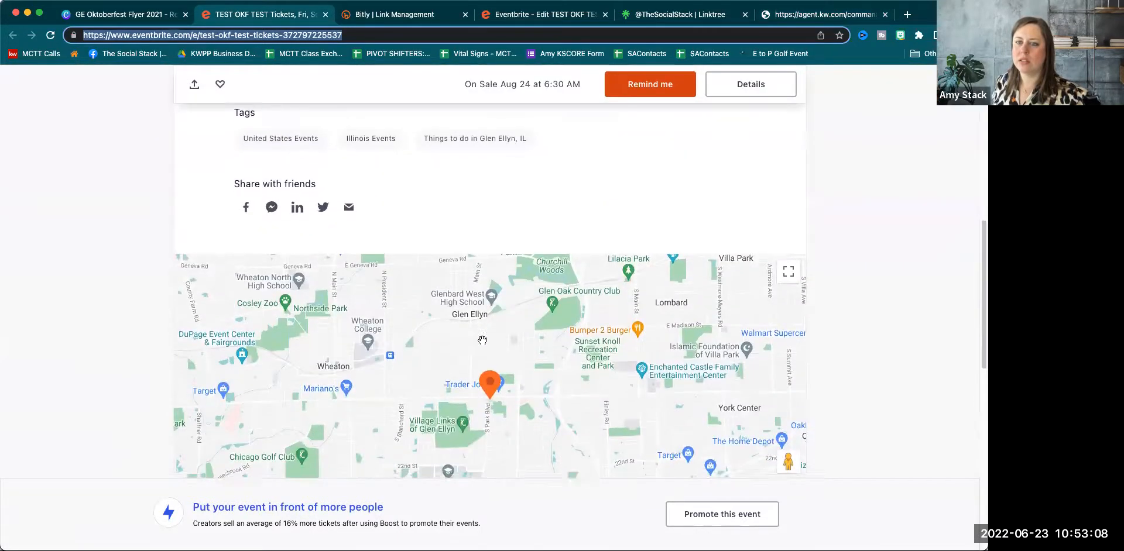
scroll(482, 339, down, 2)
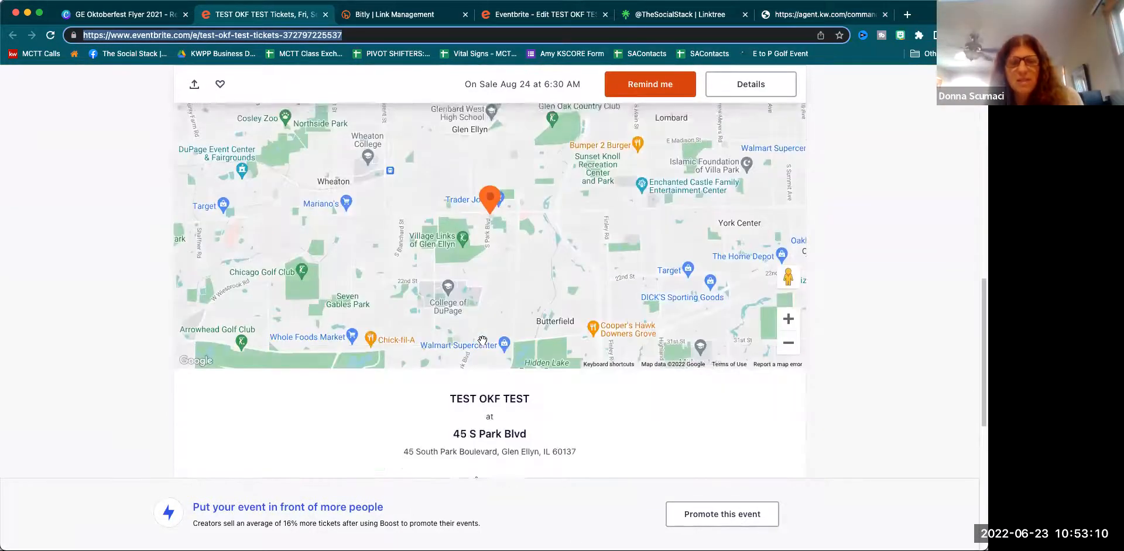
scroll(222, 368, up, 8)
scroll(223, 370, up, 1)
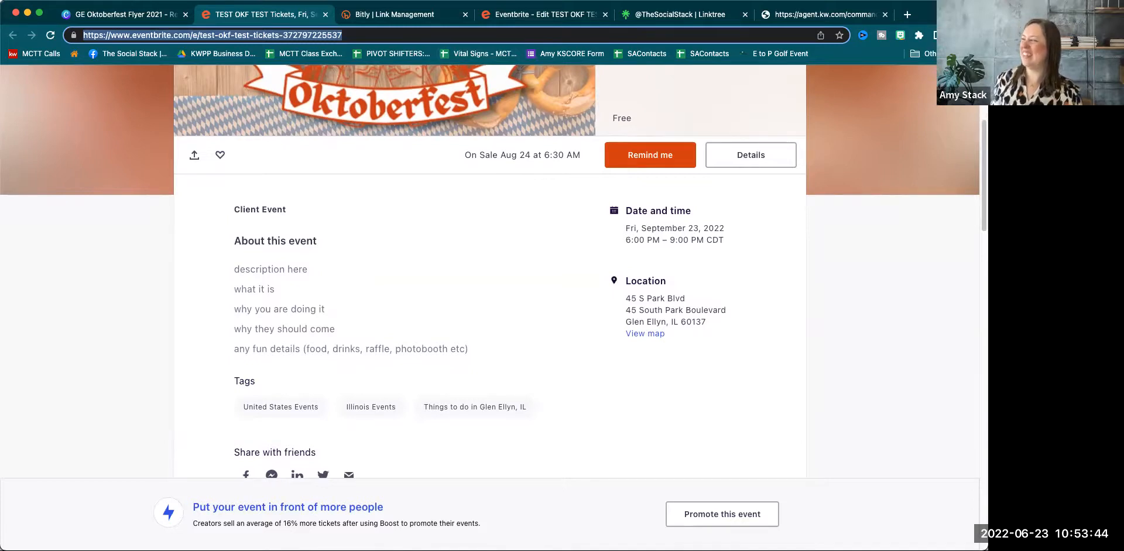
Return to the KW Command email editor and look over the draft email.
click(802, 14)
scroll(423, 269, up, 5)
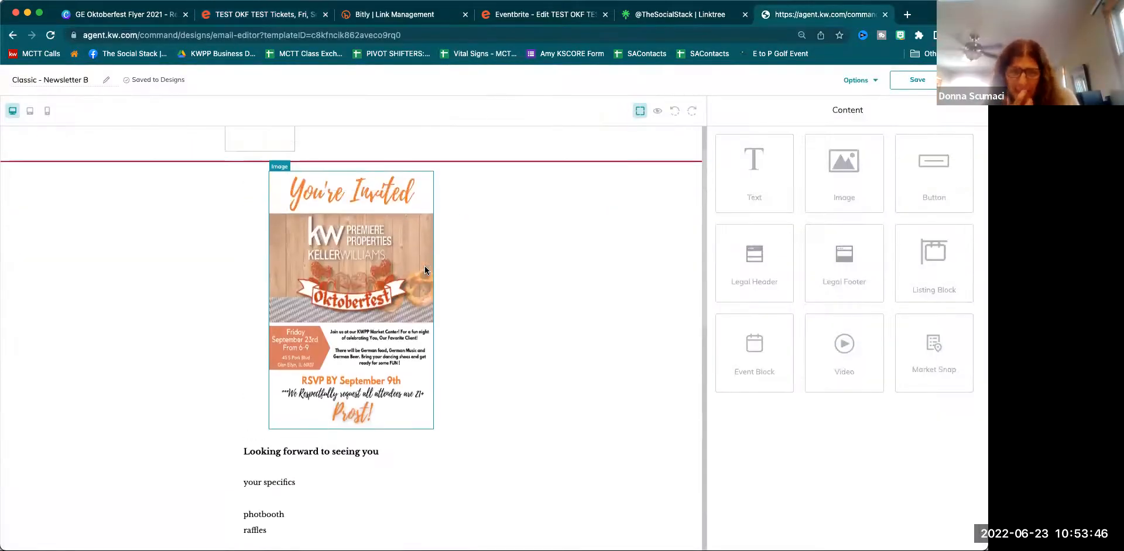
scroll(424, 269, up, 2)
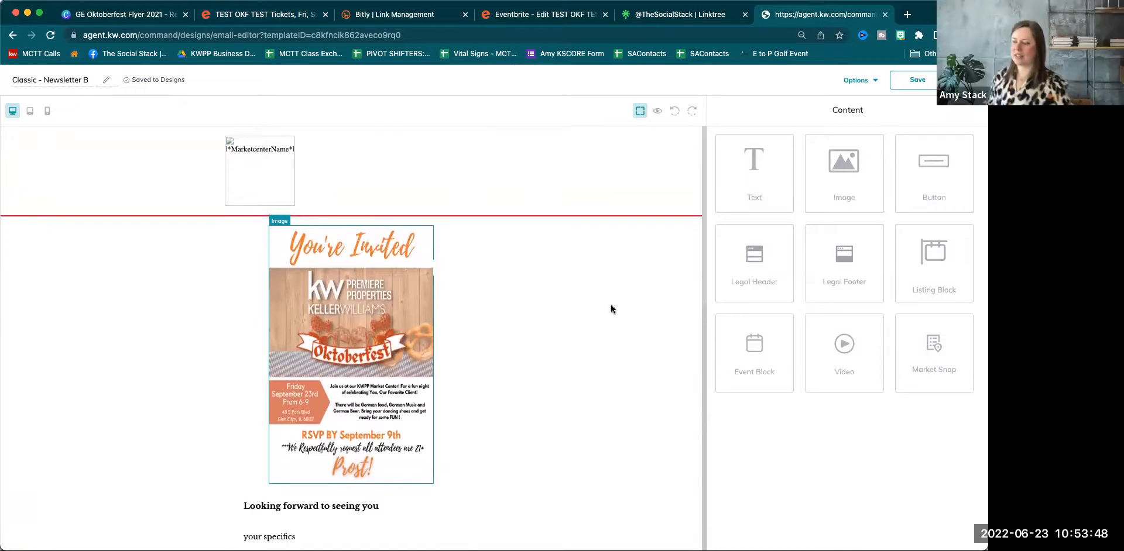
scroll(610, 305, down, 7)
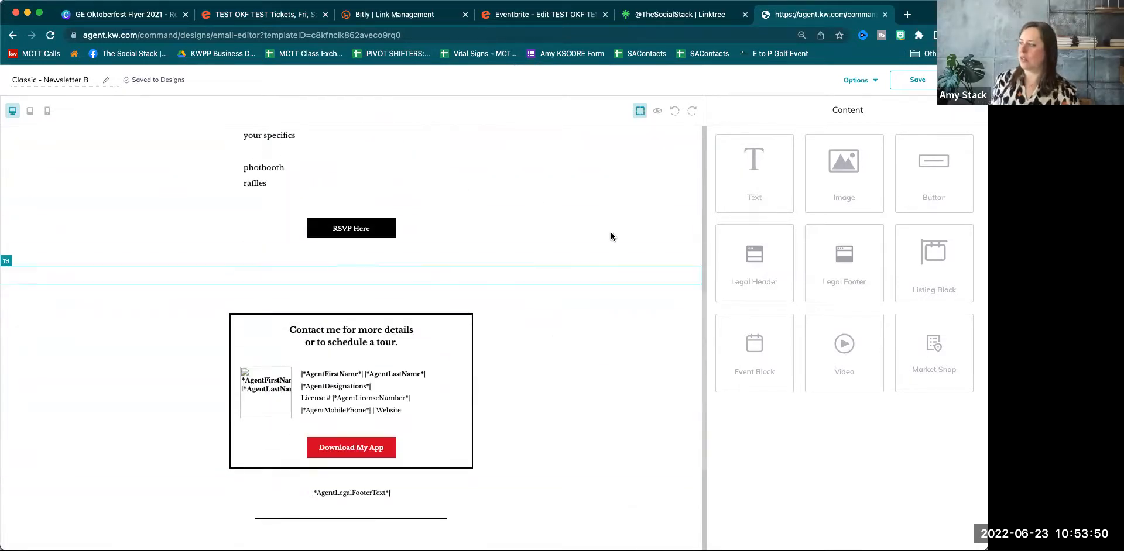
scroll(610, 236, up, 5)
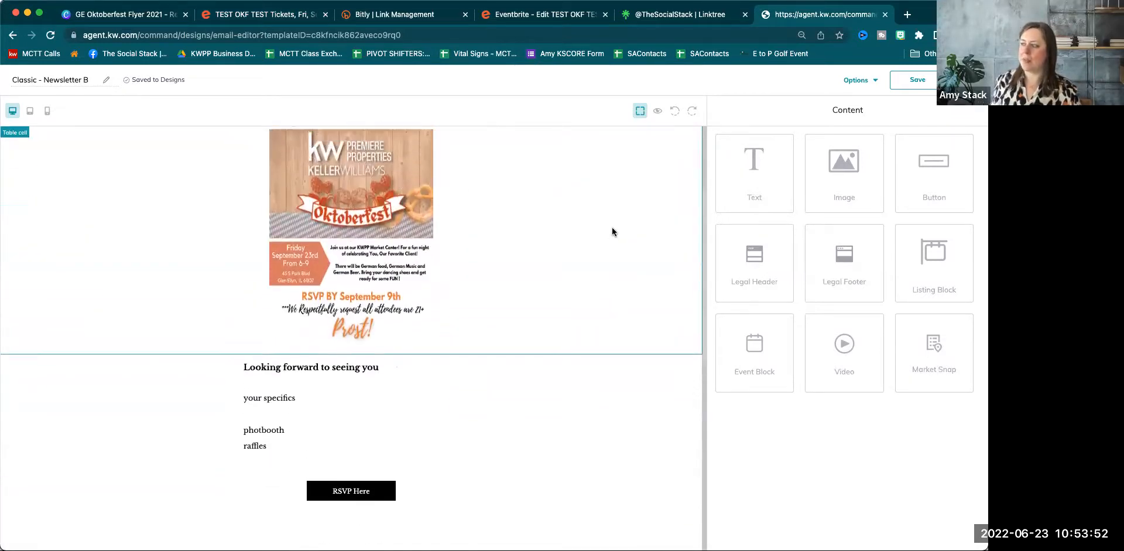
Preview the email's flyer, specifics, RSVP Here button, contact box and footer, then close the preview.
click(658, 114)
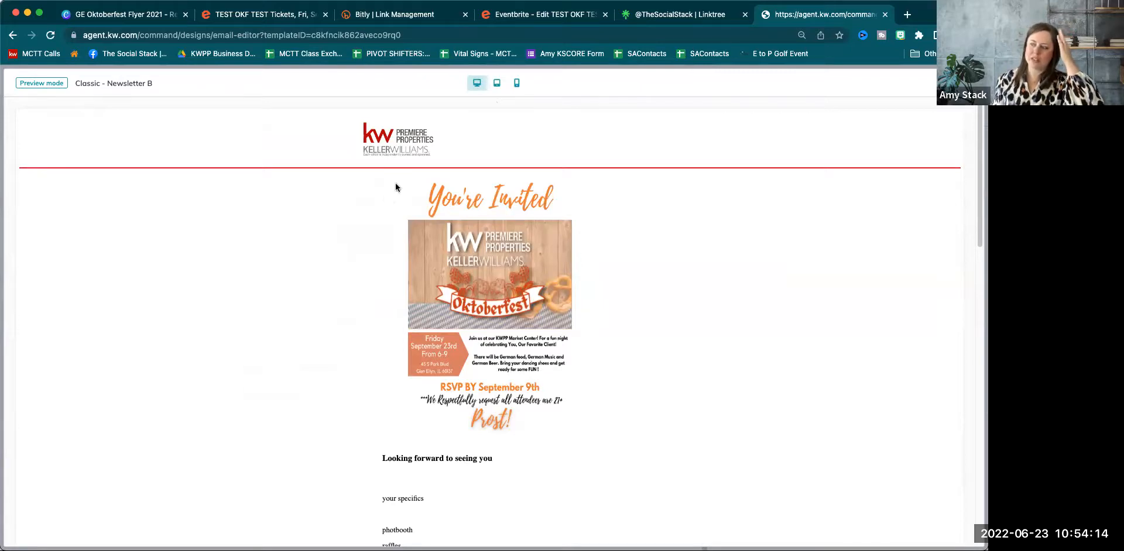
scroll(465, 262, down, 3)
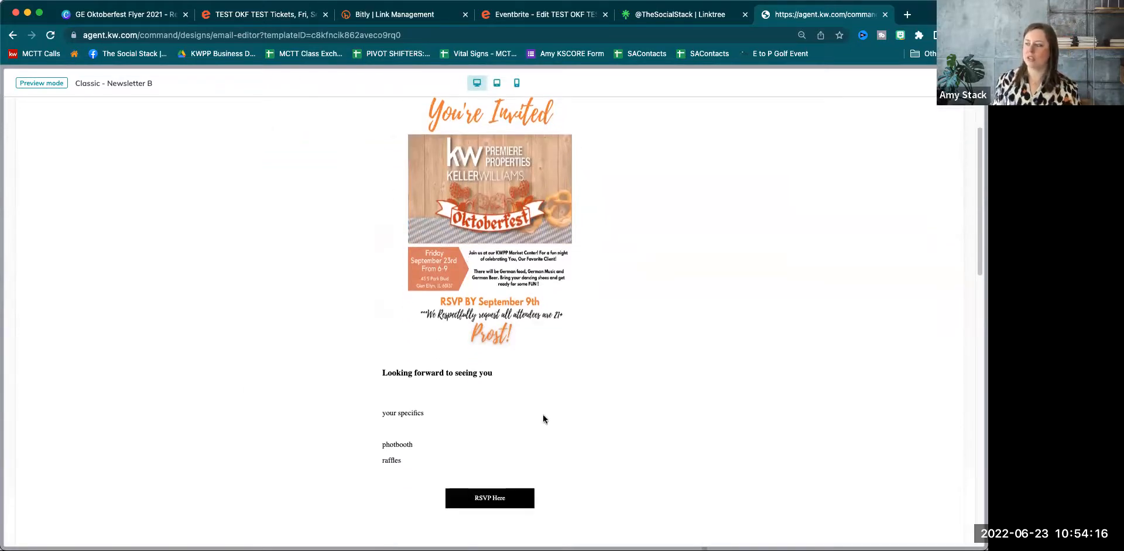
scroll(454, 328, down, 10)
scroll(310, 346, down, 5)
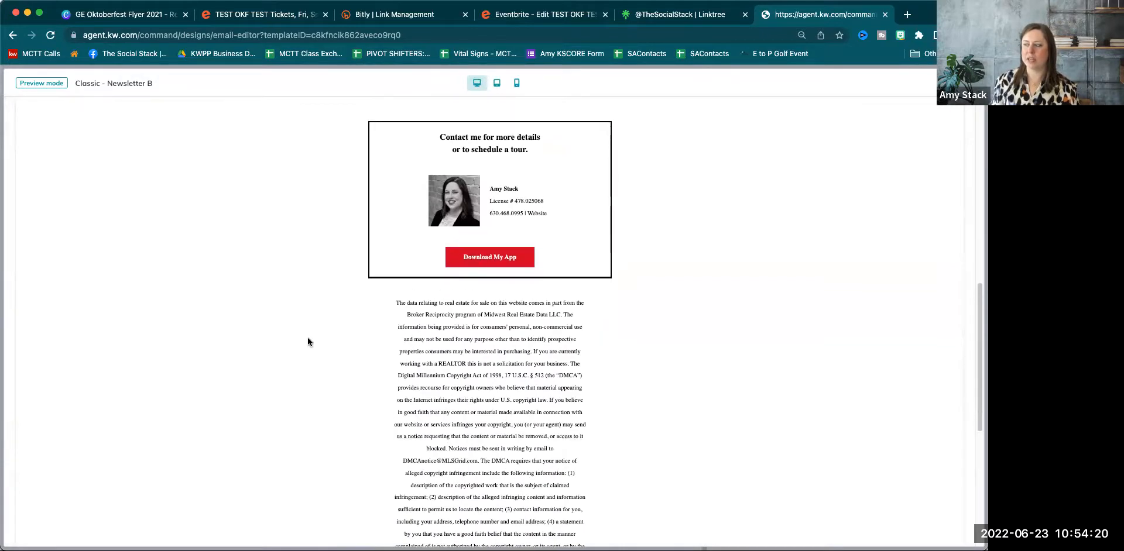
scroll(307, 340, down, 5)
scroll(308, 338, down, 8)
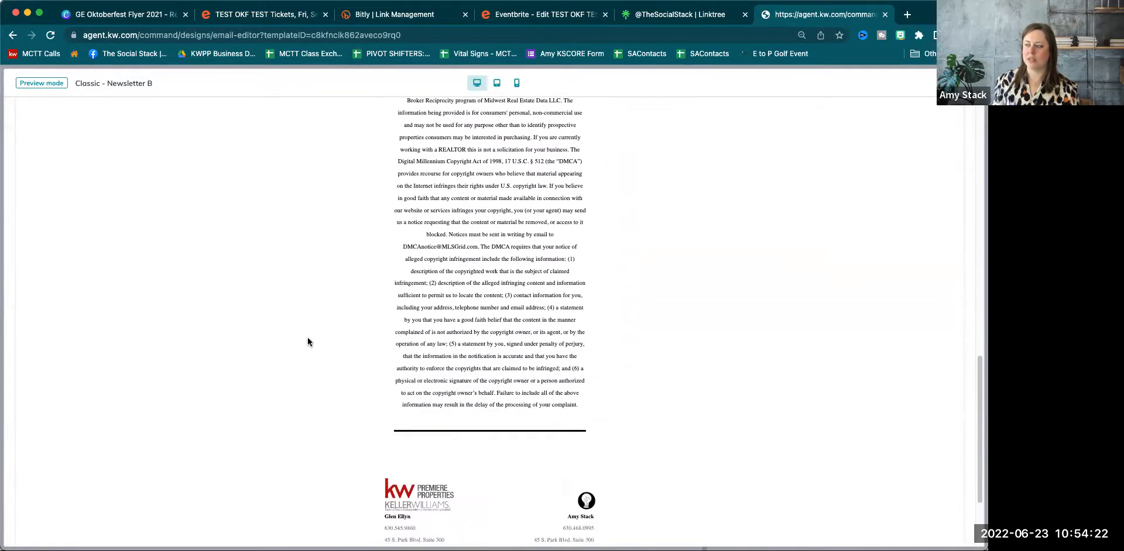
scroll(307, 338, up, 20)
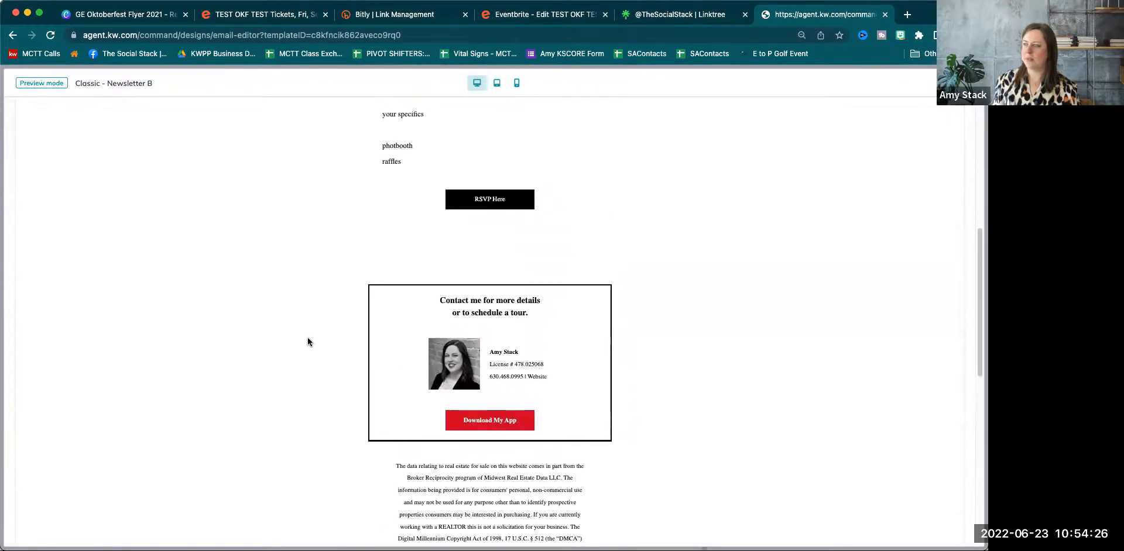
scroll(307, 337, up, 12)
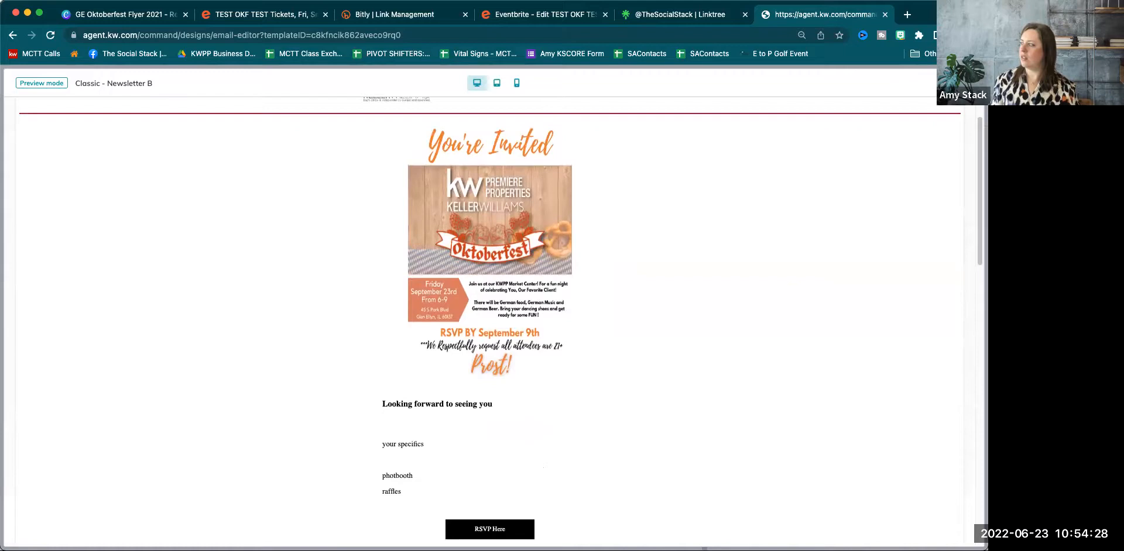
click(965, 83)
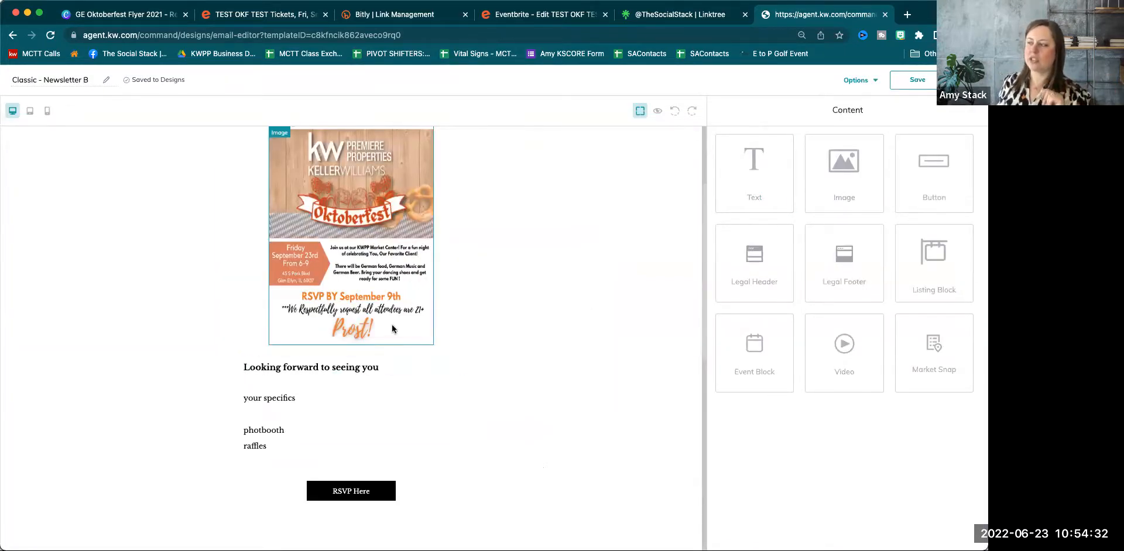
Rename the design to 'OKF Test' and save the changes.
scroll(391, 327, up, 5)
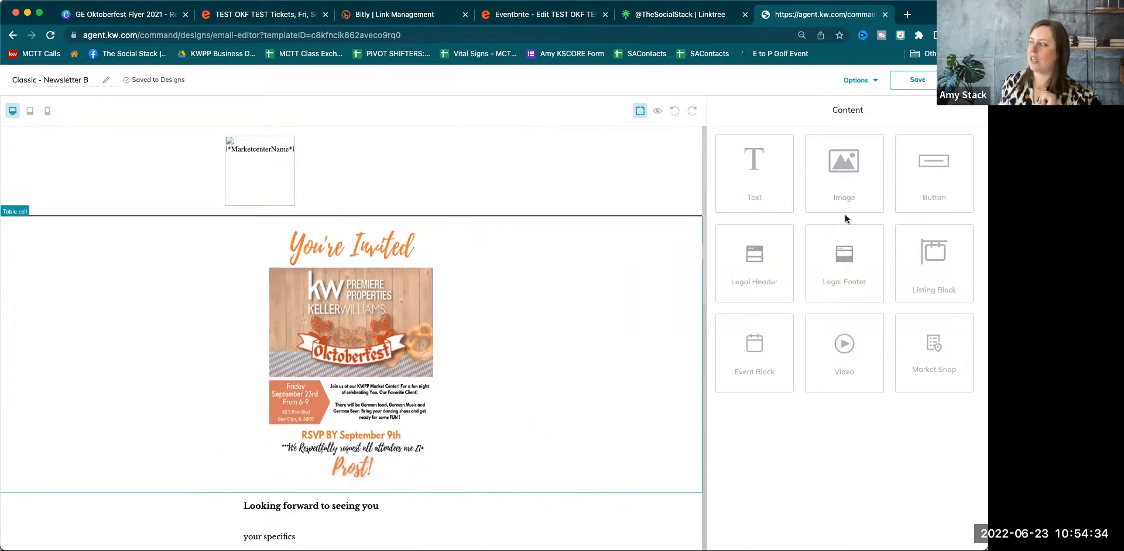
click(82, 85)
drag(45, 90, 6, 83)
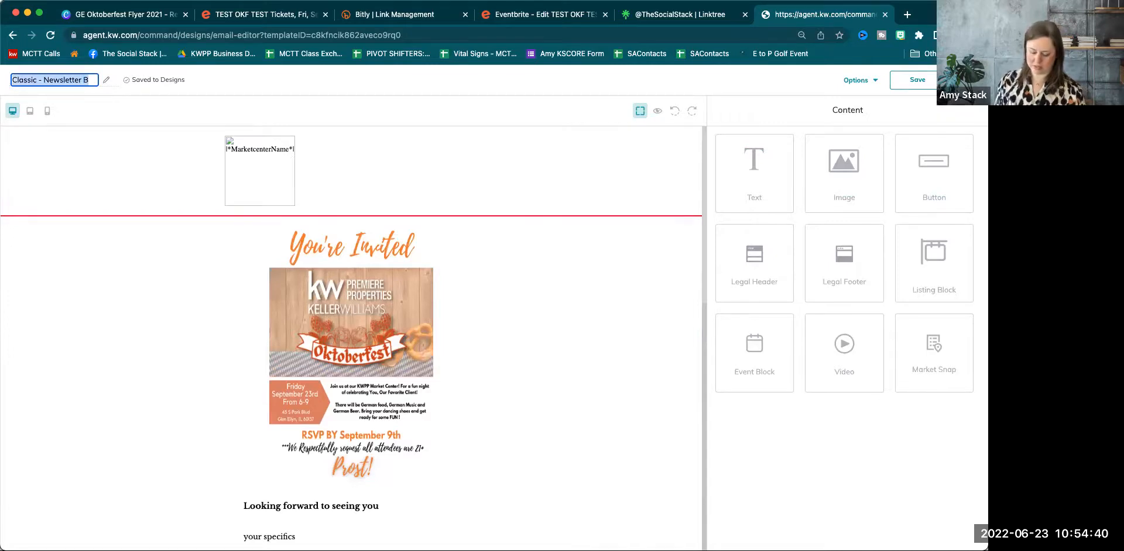
text(OKF Test)
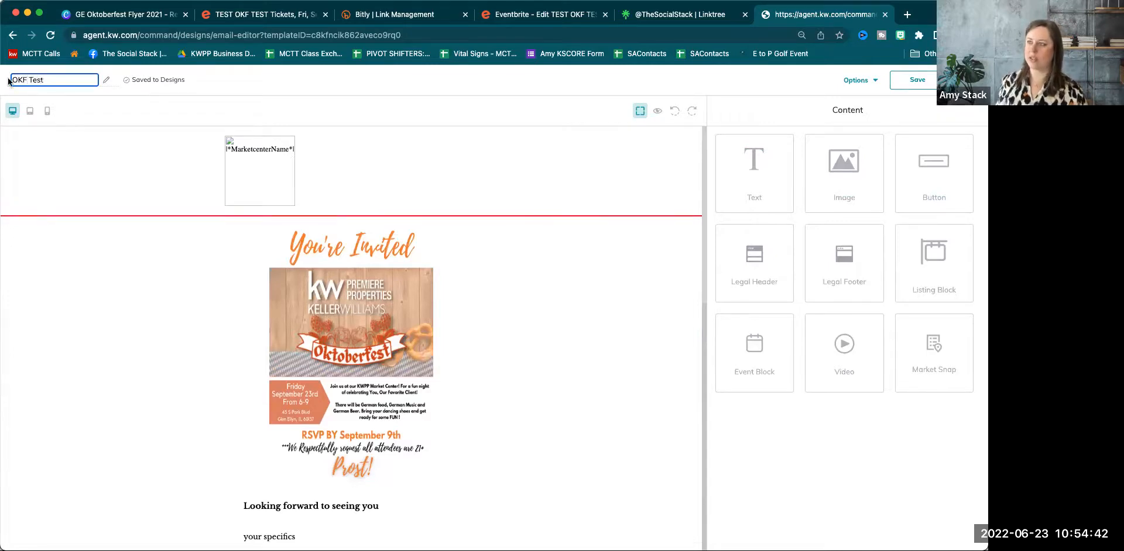
click(254, 82)
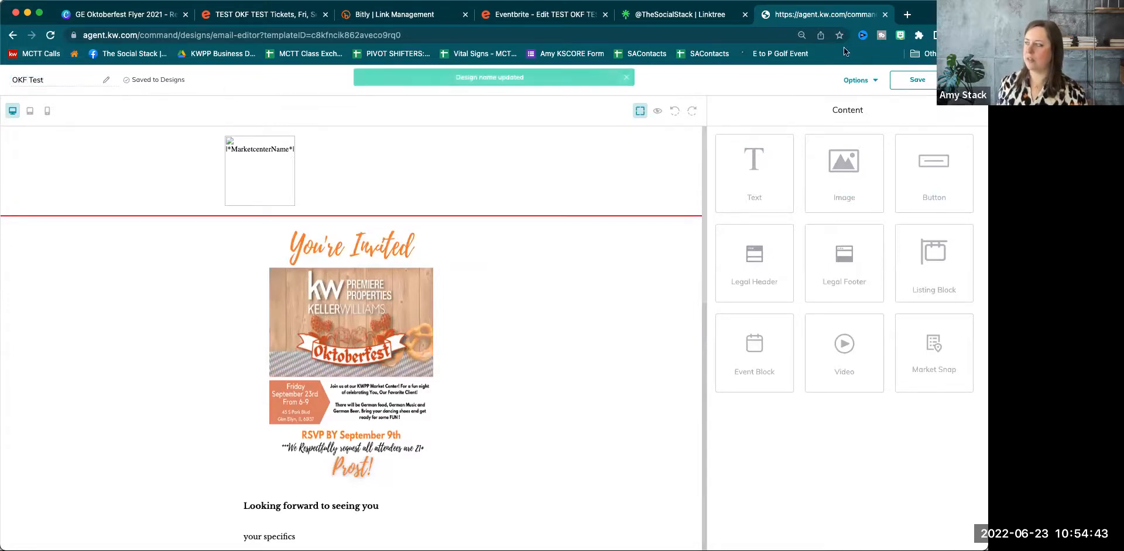
click(917, 80)
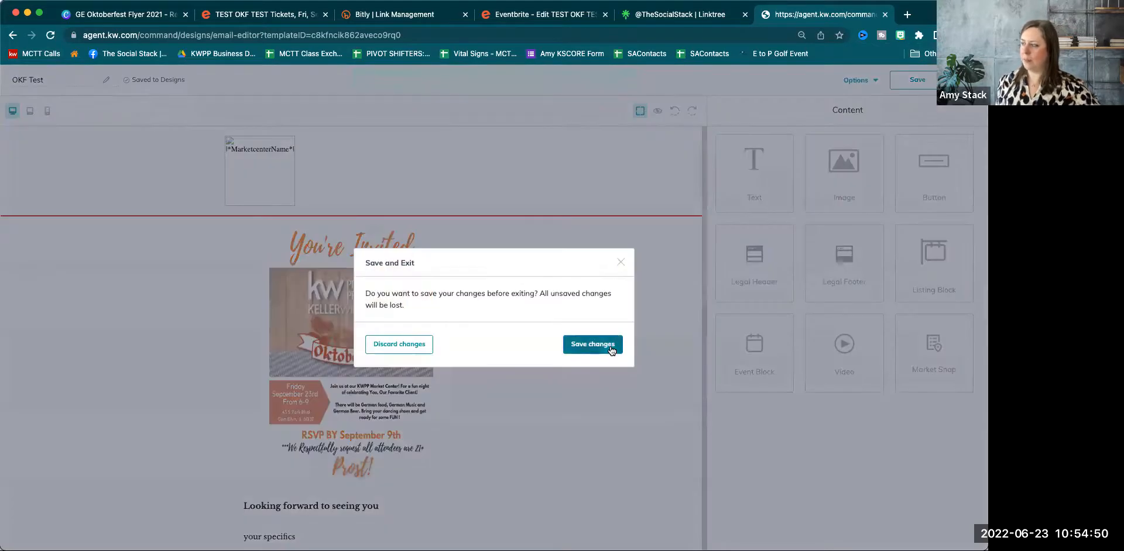
click(593, 345)
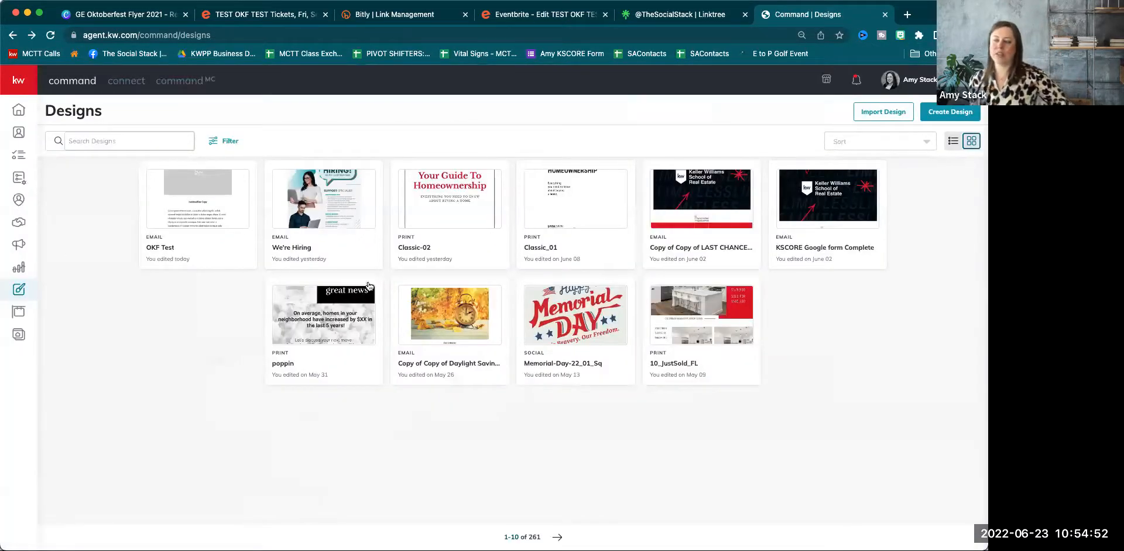
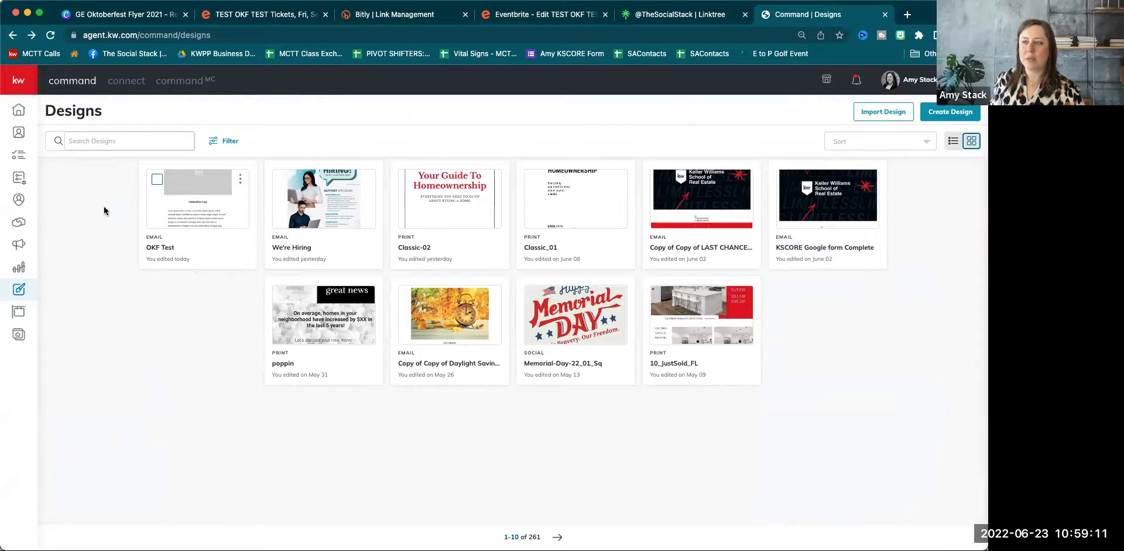
Go to My SmartPlans to see the list of 56 existing people plans.
click(21, 181)
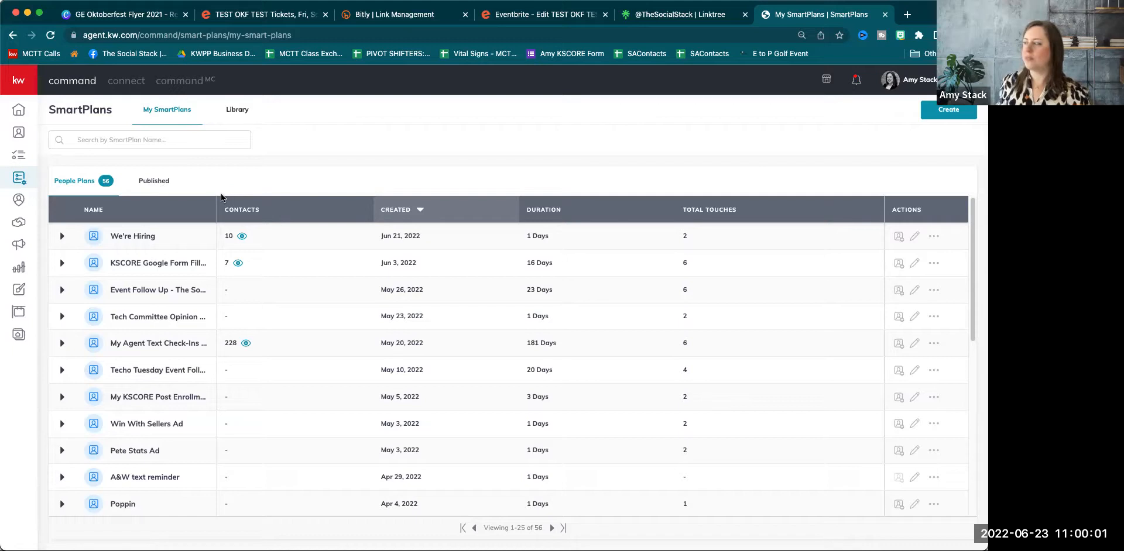
Create a SmartPlan with the plan name 'OKF Test' and open it in the editor.
click(942, 109)
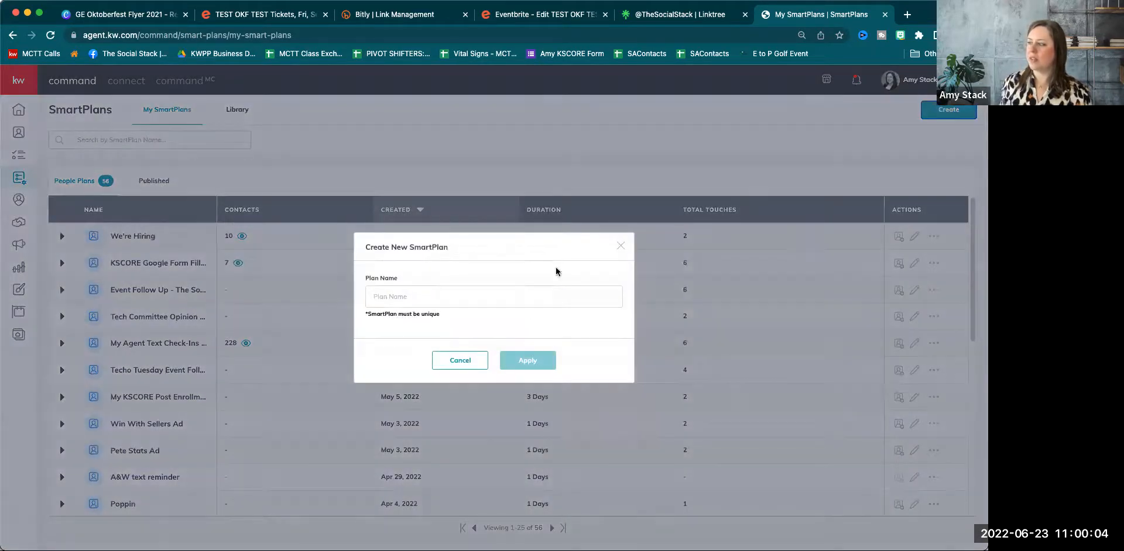
click(534, 295)
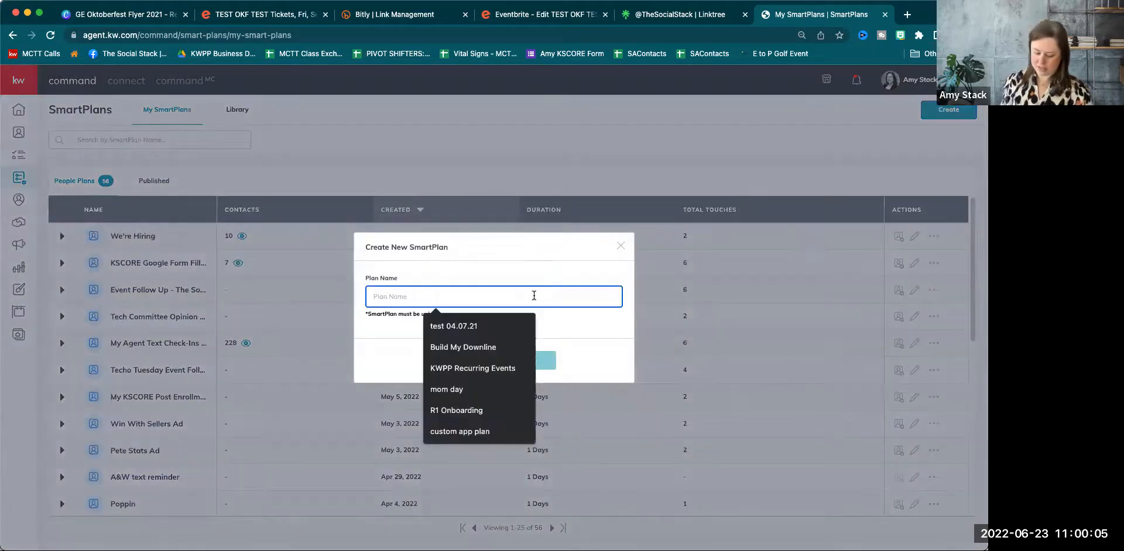
text(OKF Test)
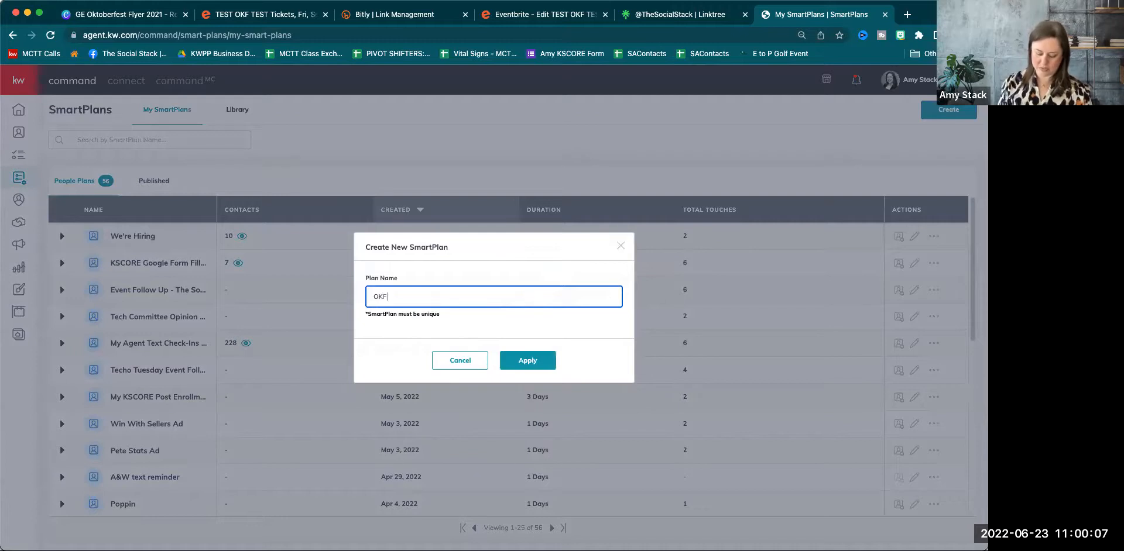
click(541, 359)
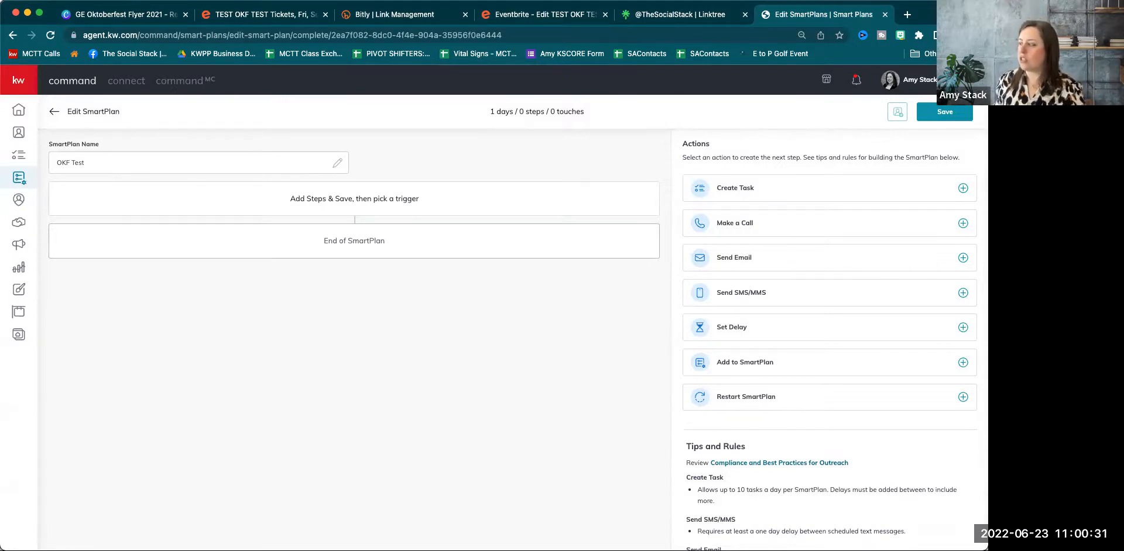
Add a task named 'send OKF Snail Mail Invites', leaving its description blank.
click(756, 191)
click(123, 329)
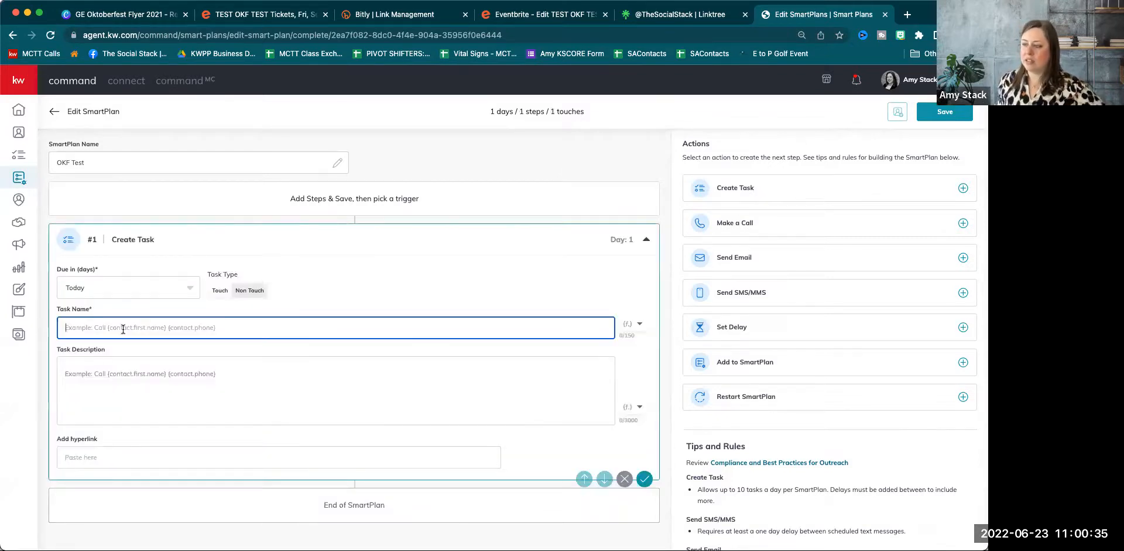
text(send OKF)
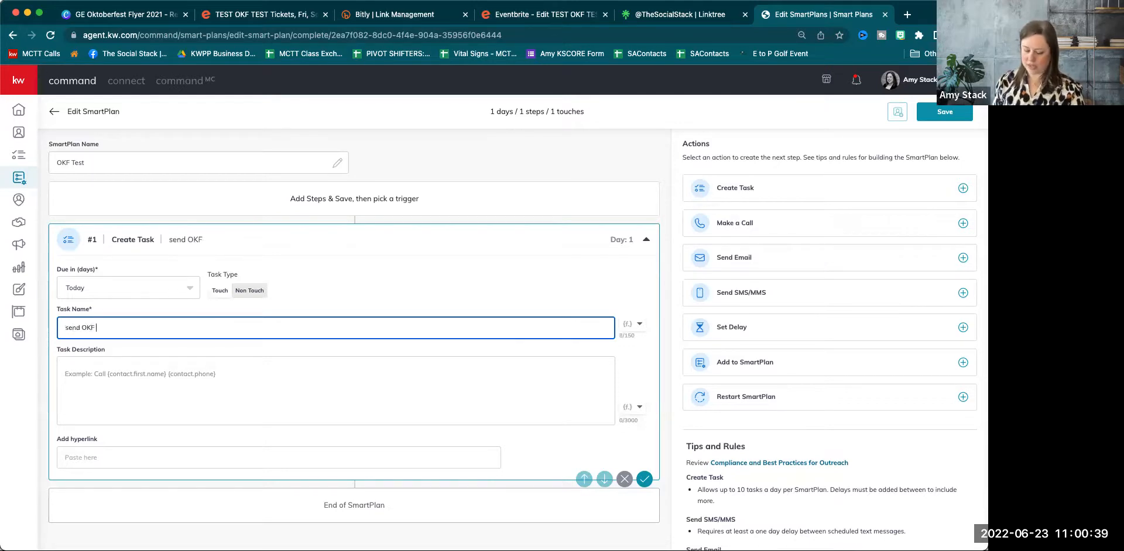
text( Snail )
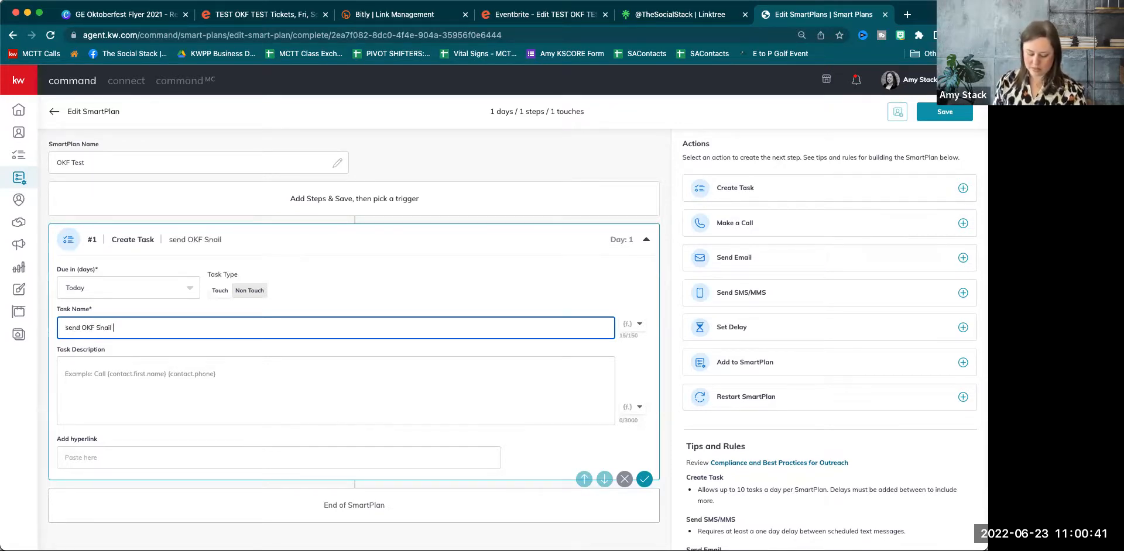
text(Mail Invite)
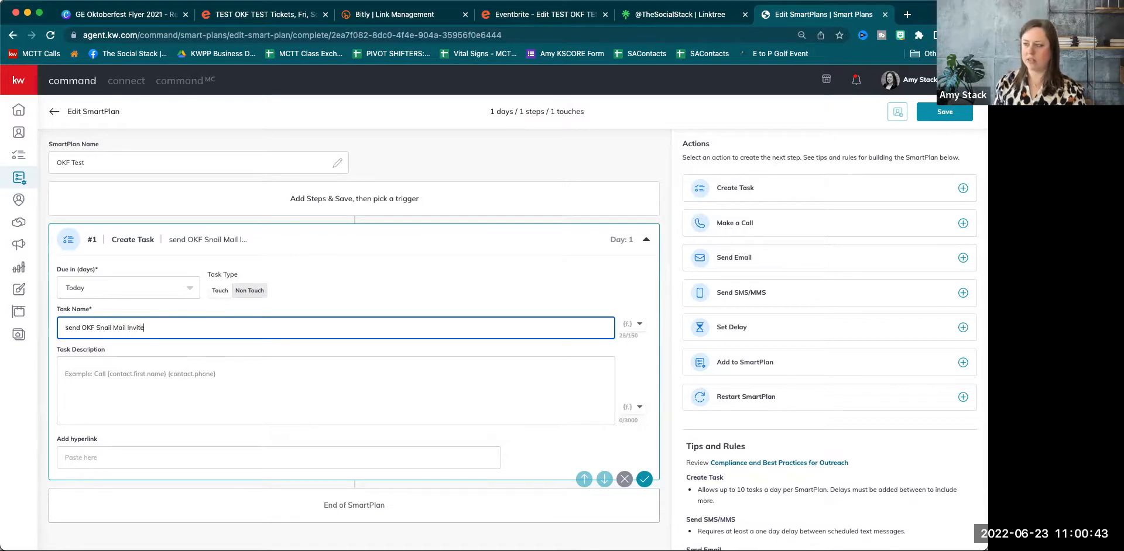
text(s)
click(81, 398)
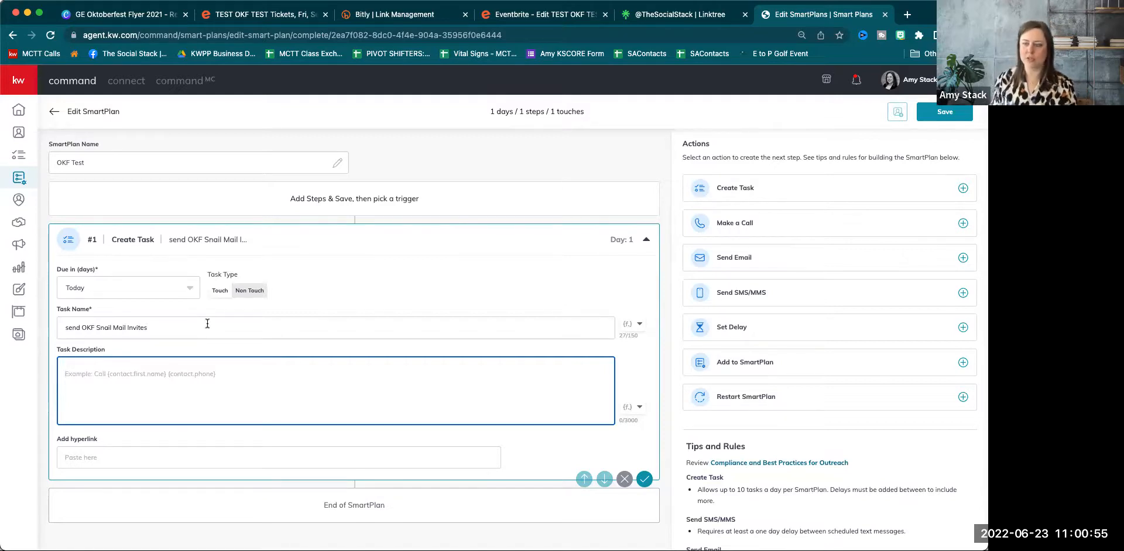
click(490, 274)
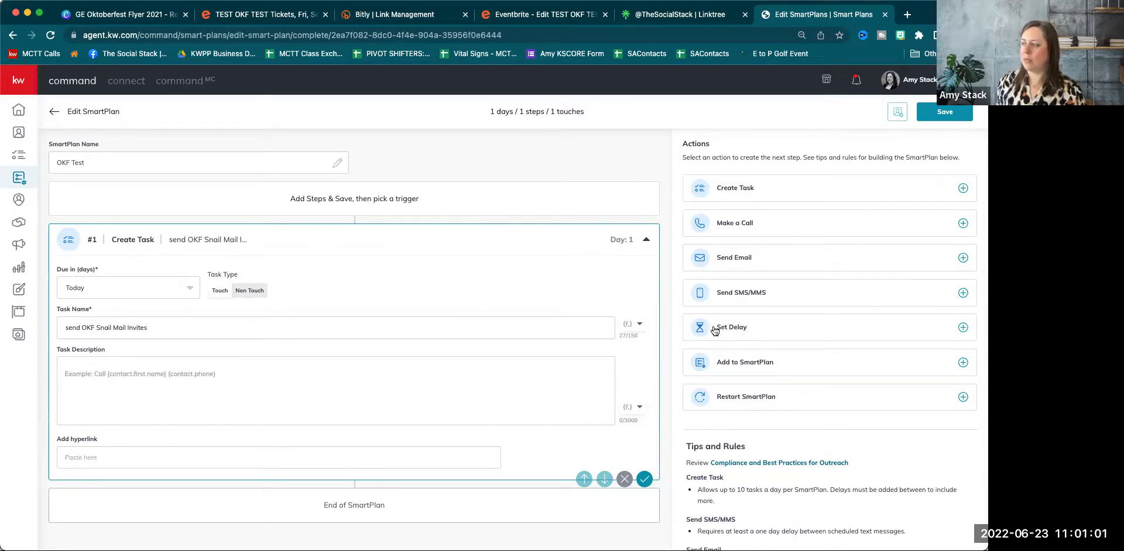
Add a 7-day delay after the task, followed by an email step on Day 8.
click(744, 334)
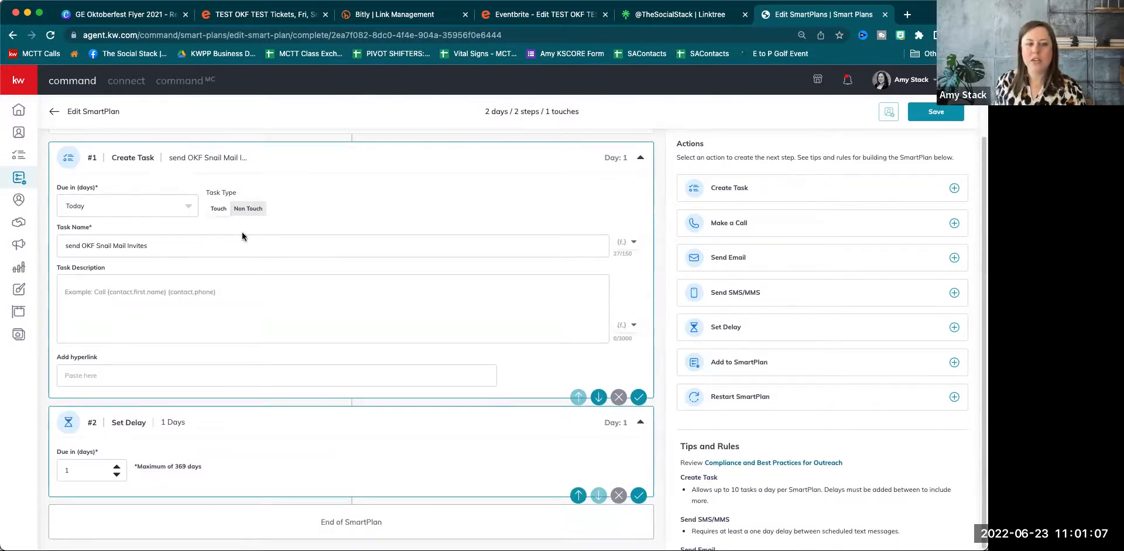
click(116, 466)
click(116, 467)
click(116, 467)
click(116, 467)
click(116, 467)
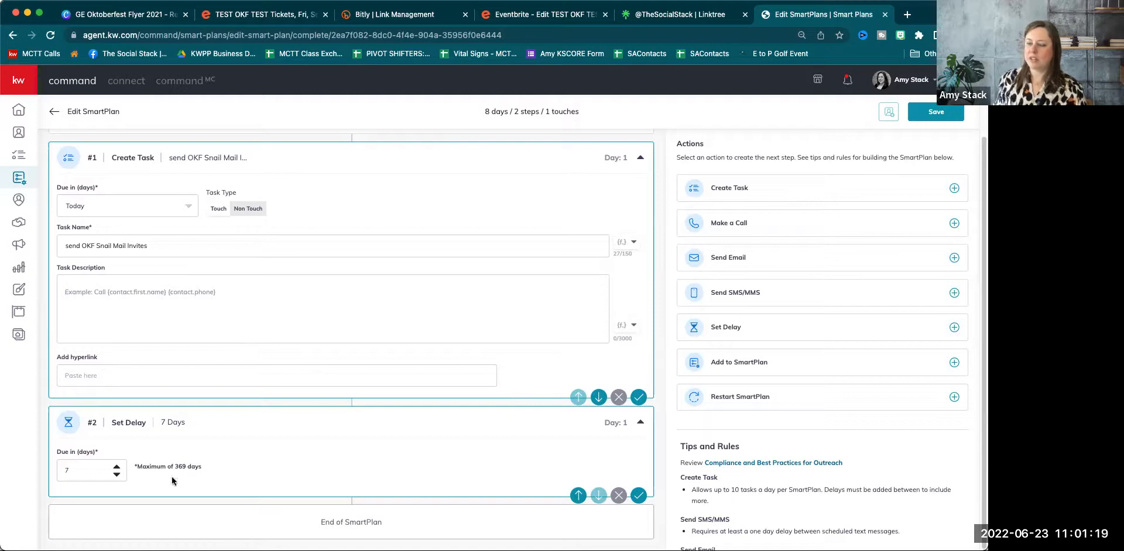
click(725, 259)
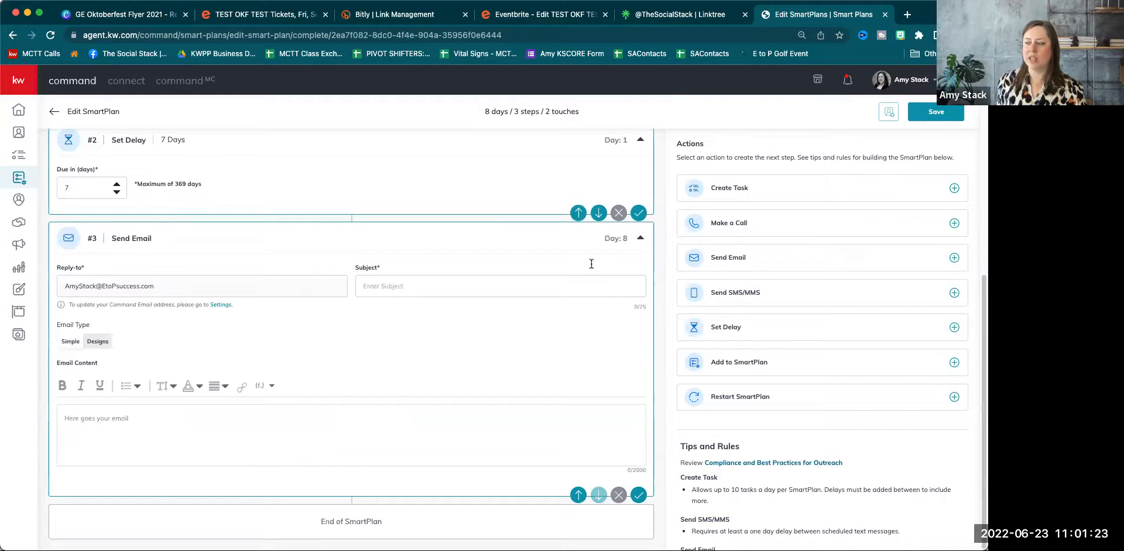
Give the Day 8 email the subject 'You're Invited!', set its type to Designs, and browse design templates.
click(428, 287)
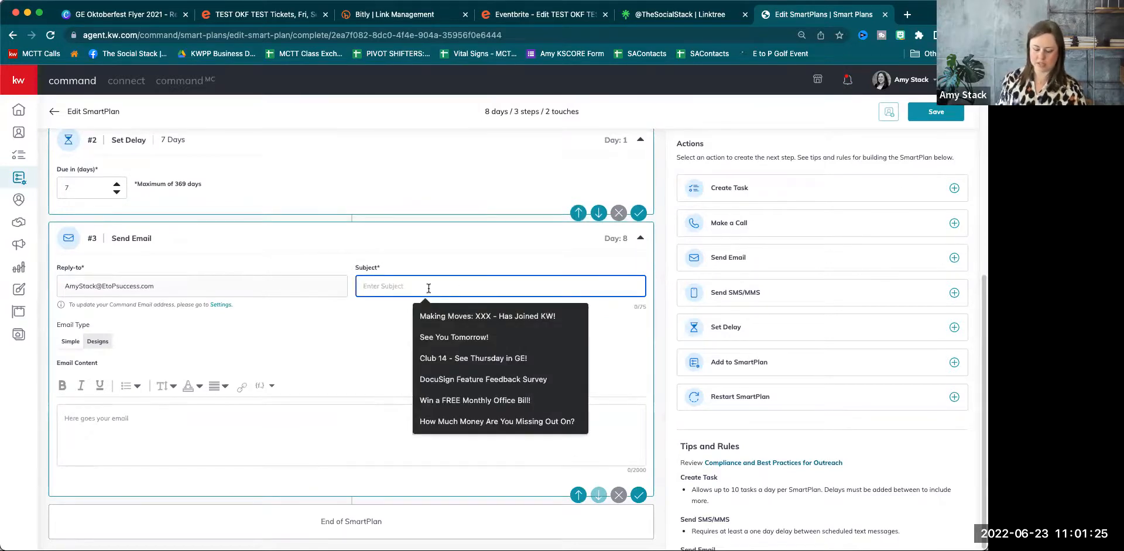
text(You're Invited)
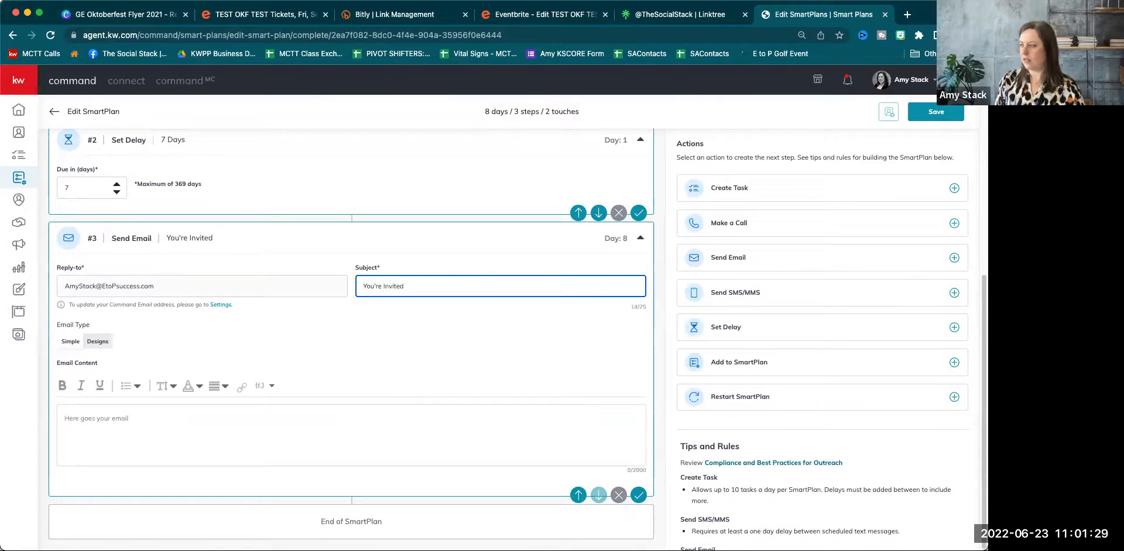
text(!)
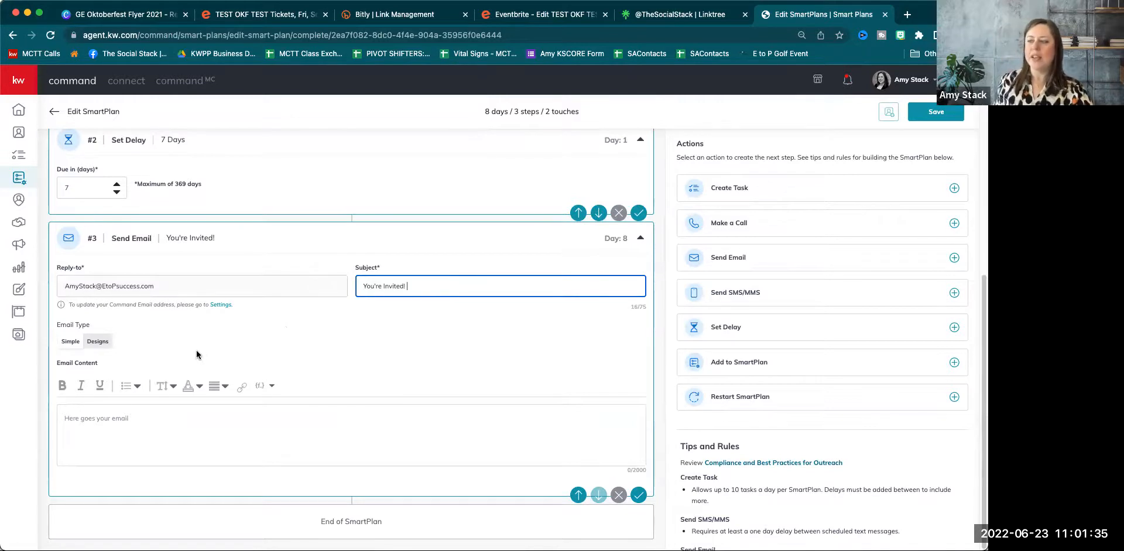
click(97, 420)
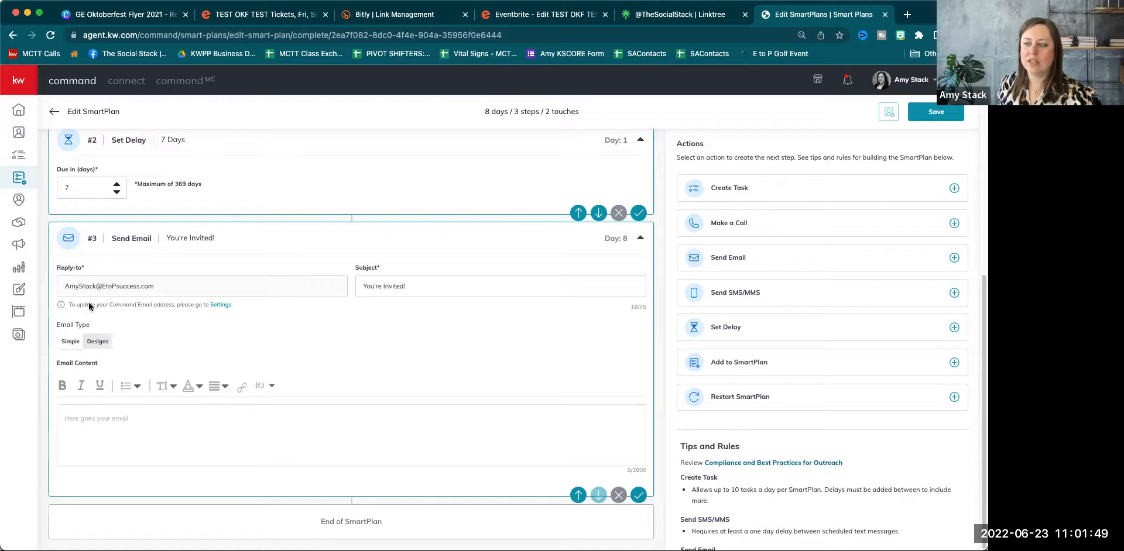
click(97, 345)
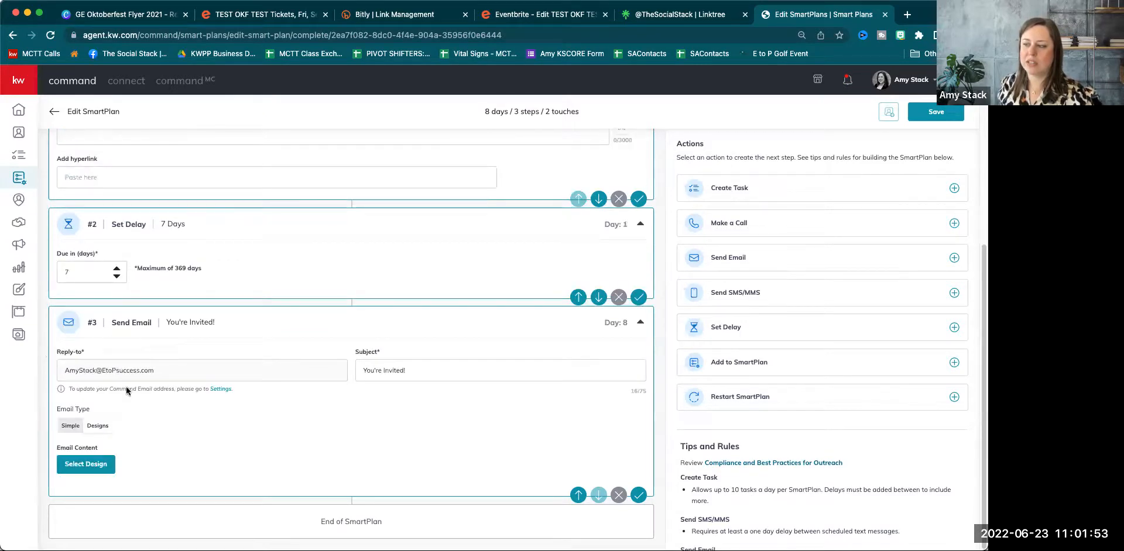
click(104, 466)
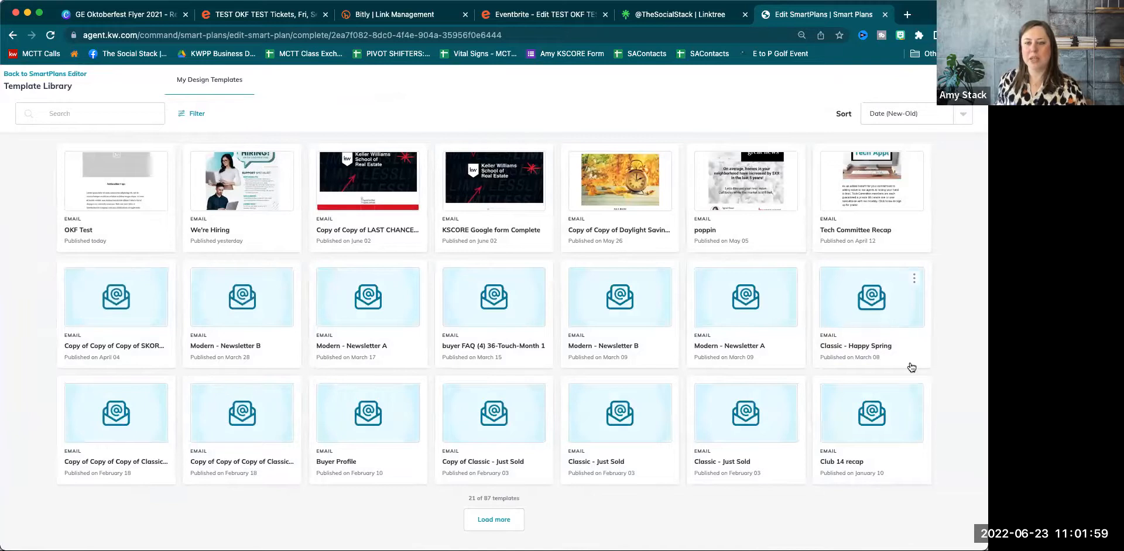
Apply the OKF Test design to the email, accept the template warning, and reload the page.
click(125, 200)
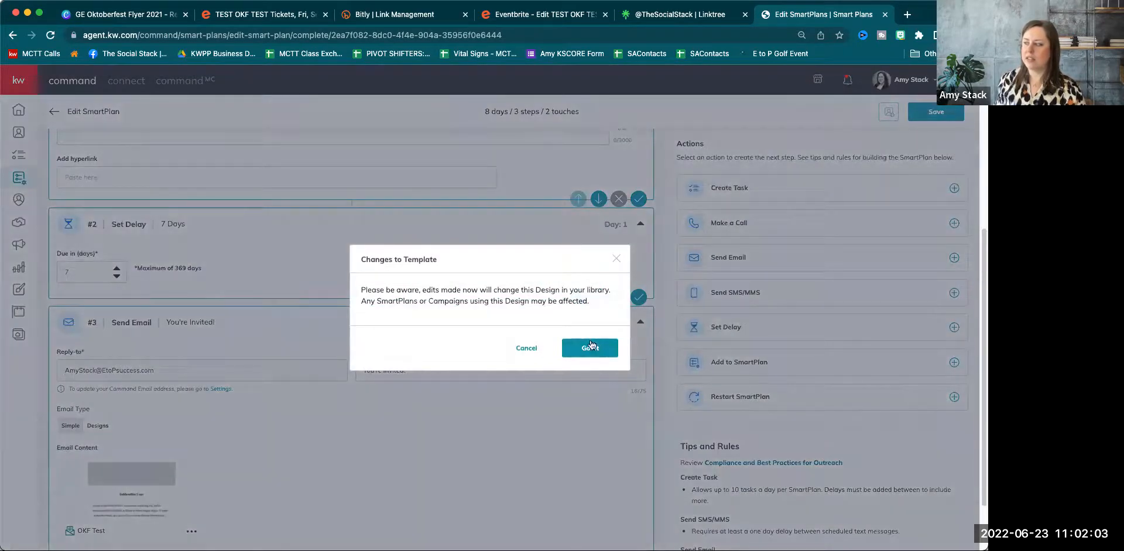
click(591, 347)
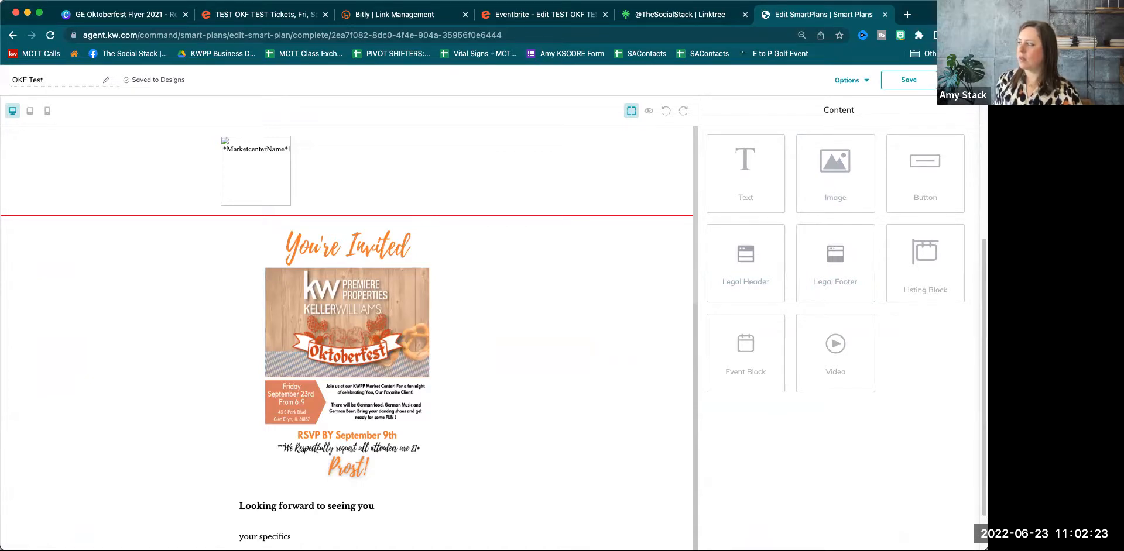
click(52, 36)
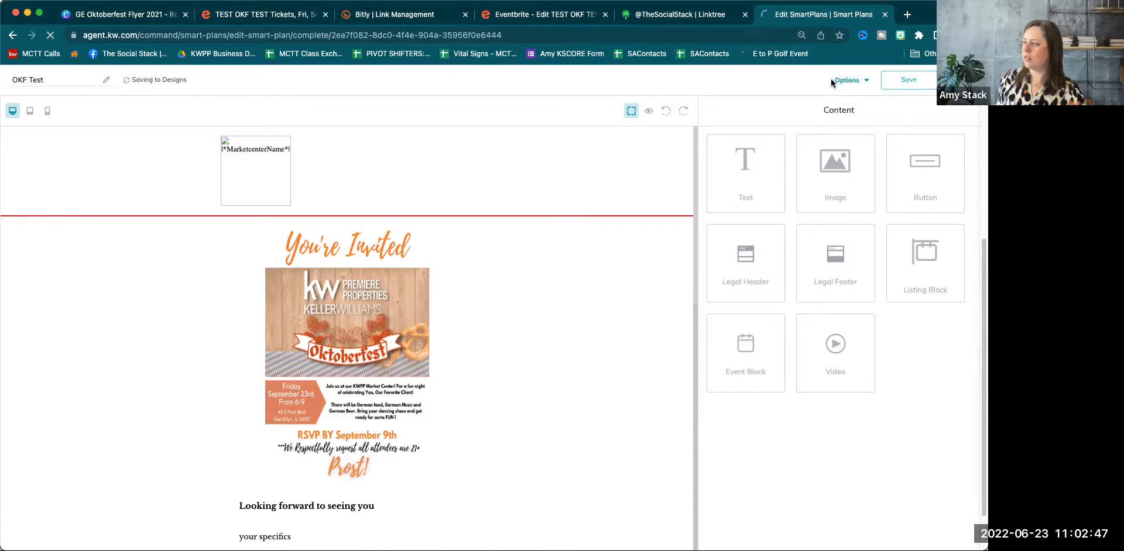
key(super+r)
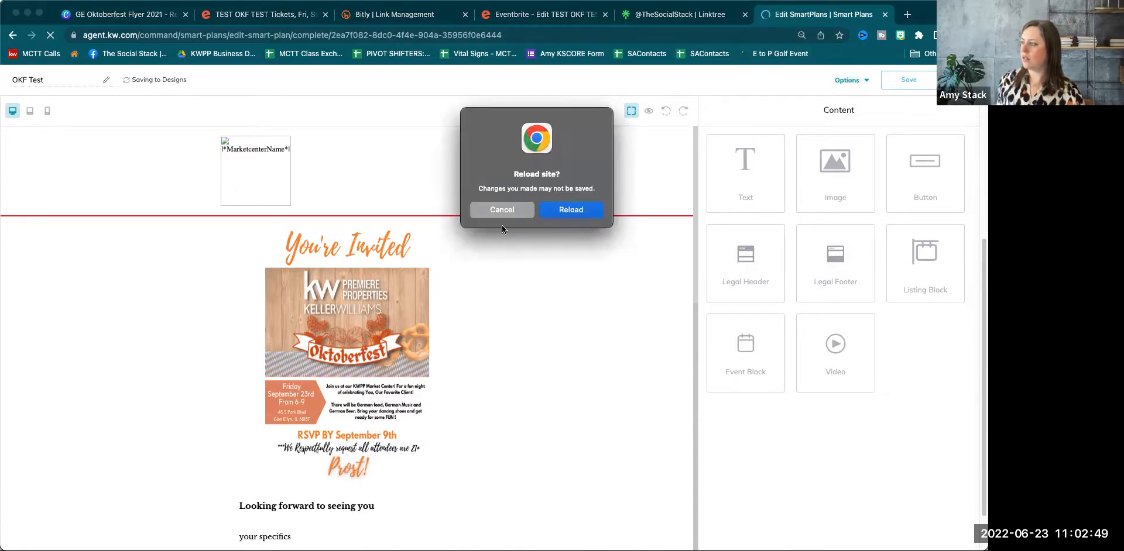
Add a 'send invite snail mail' task, a 7-day delay, and a Day 8 email step.
click(506, 209)
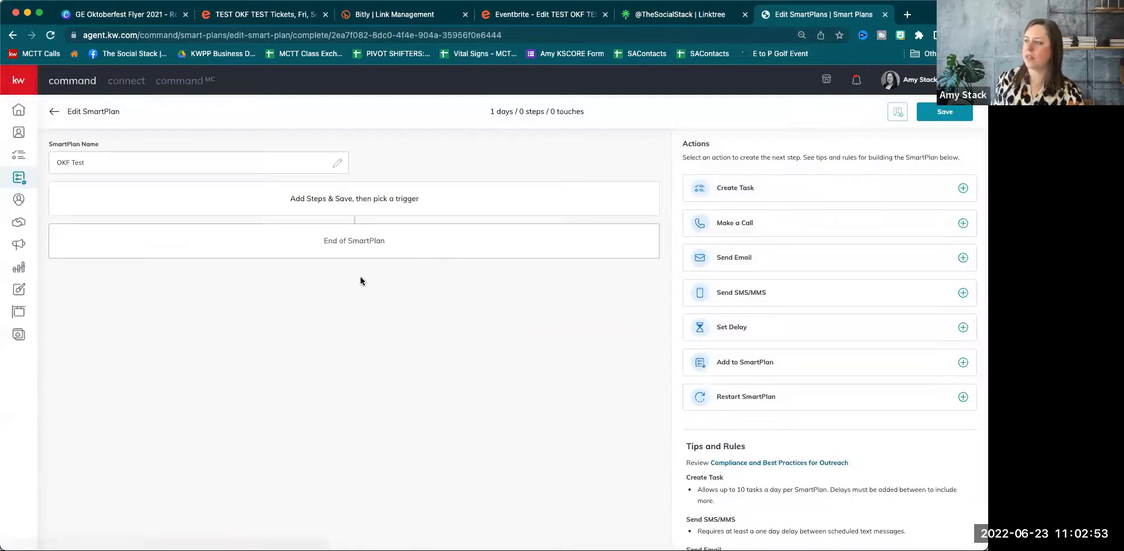
click(755, 197)
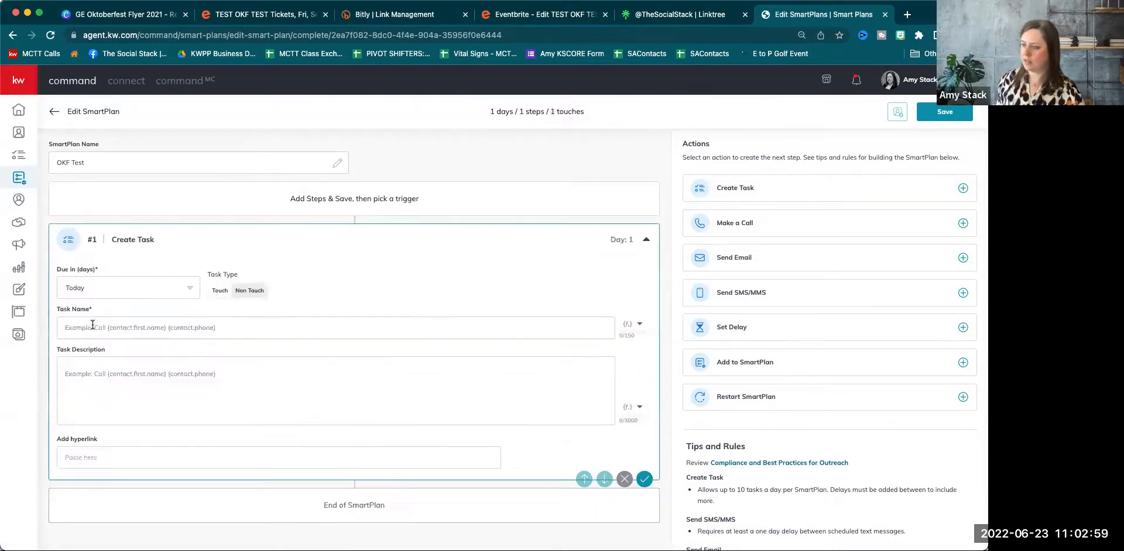
click(92, 327)
text(send invite snail mail)
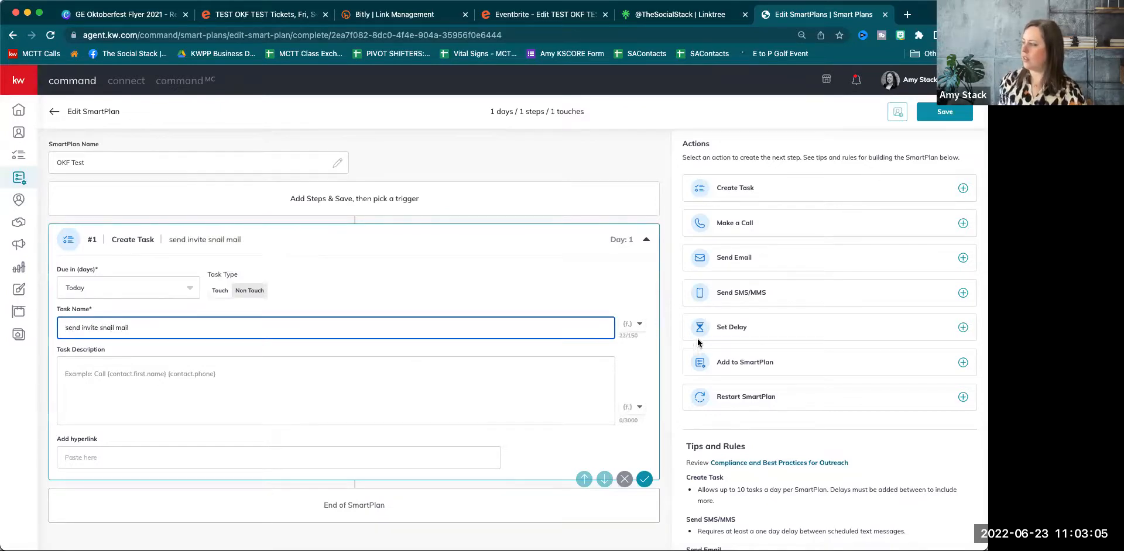
click(179, 432)
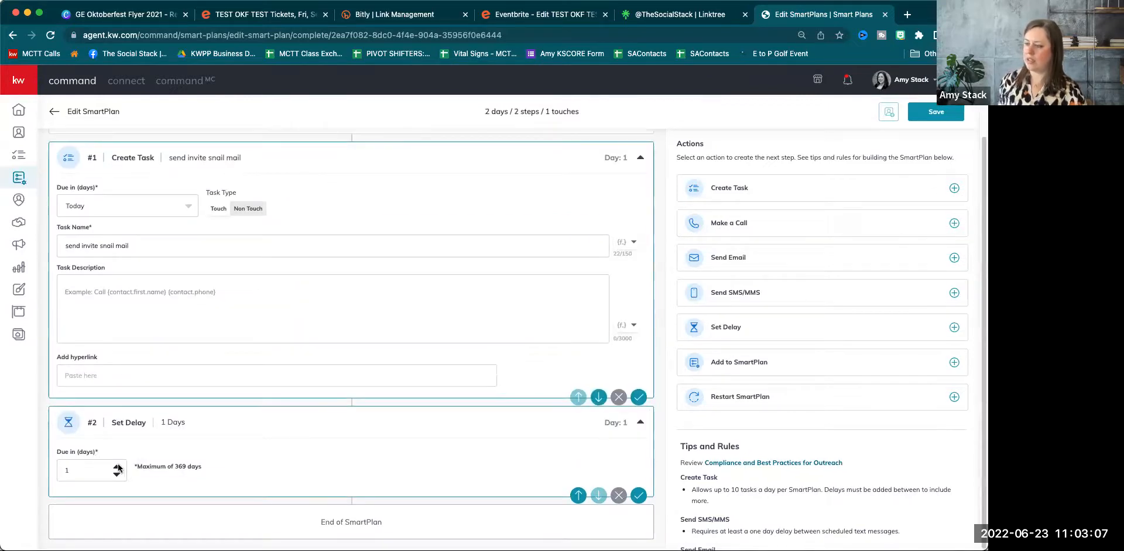
click(118, 467)
click(118, 467)
click(118, 467)
click(118, 467)
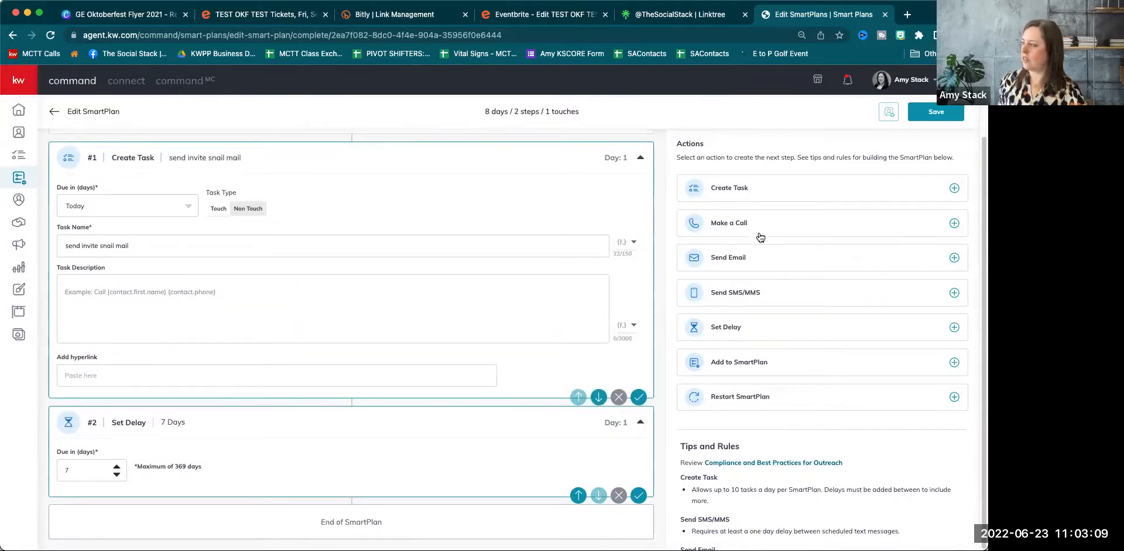
click(749, 260)
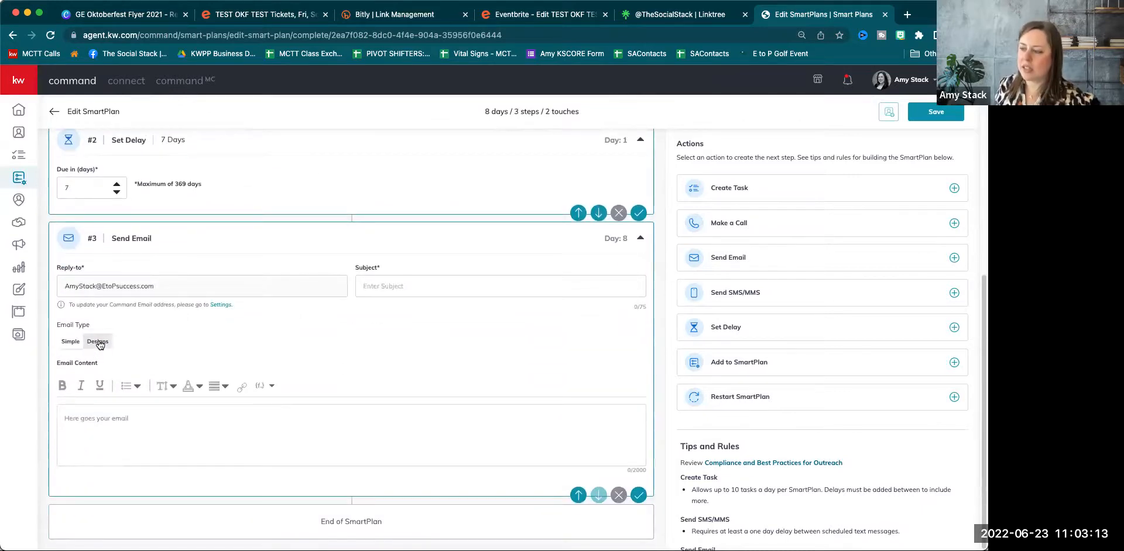
Set the Day 8 email to the Designs type with the subject "you're invited".
click(98, 343)
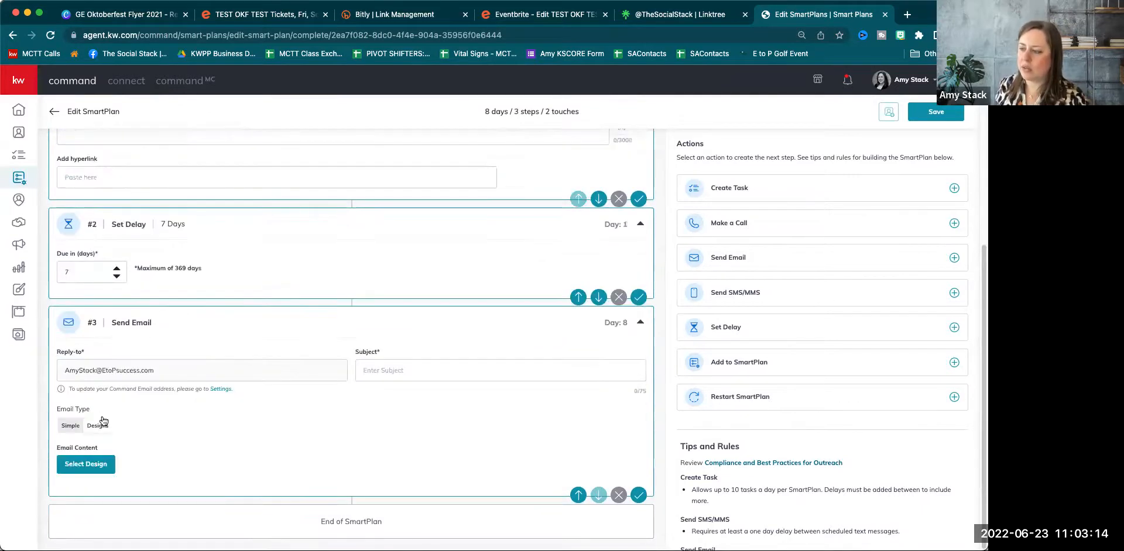
click(371, 363)
text(yout invited)
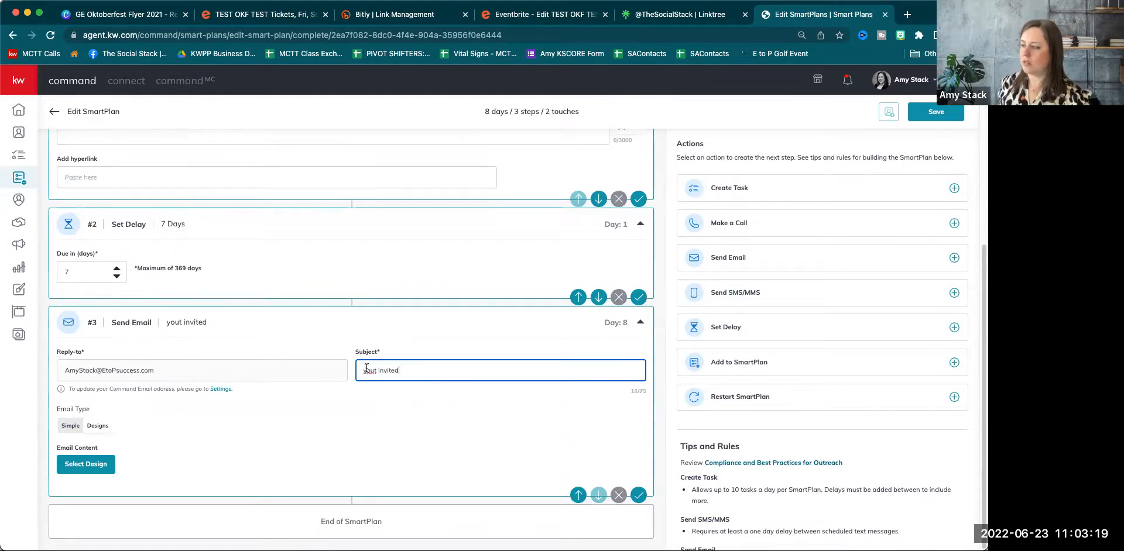
key(BackSpace)
text('re)
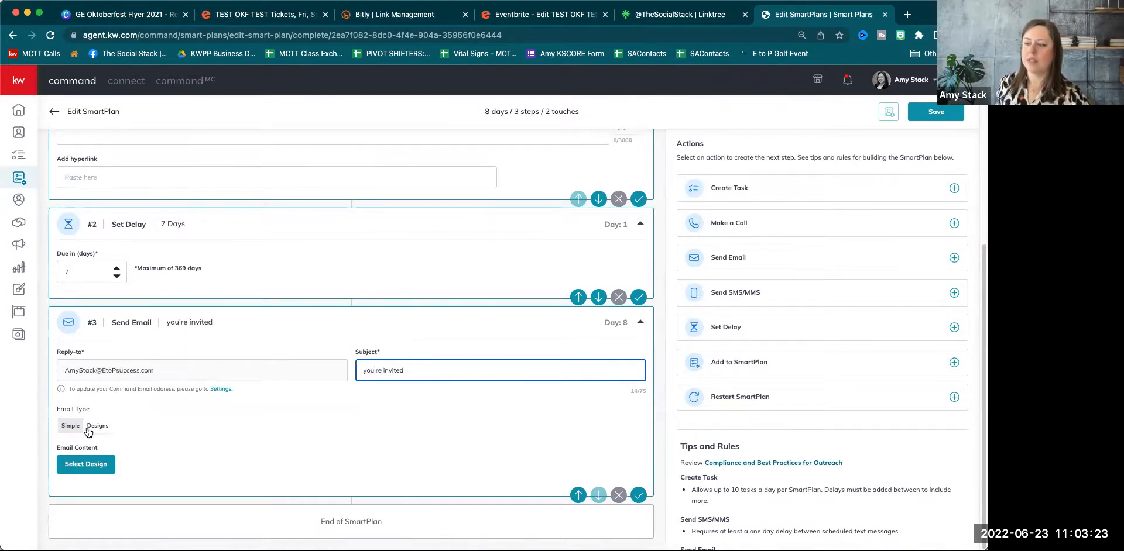
click(91, 470)
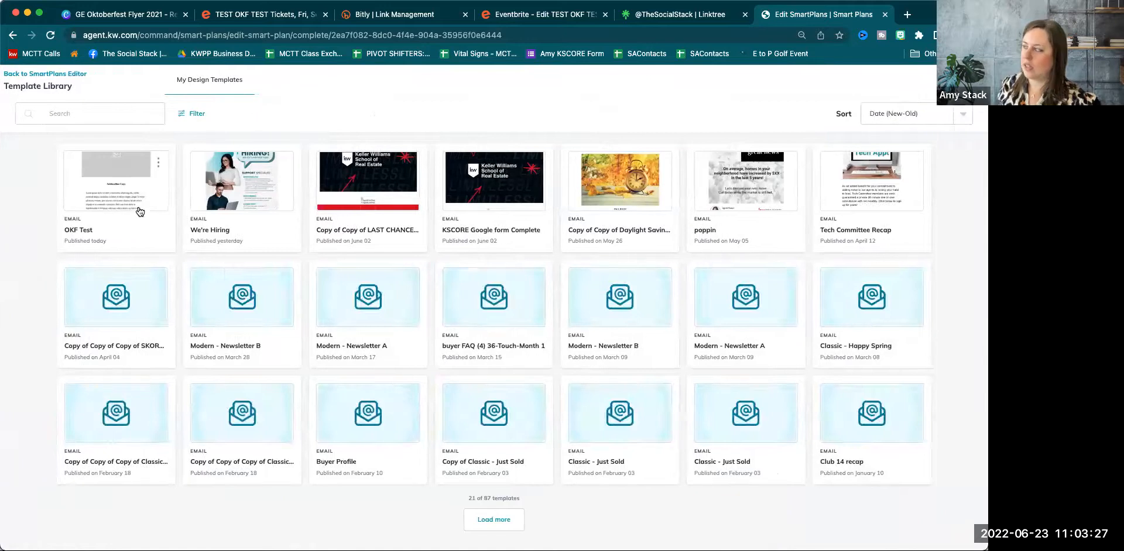
click(42, 73)
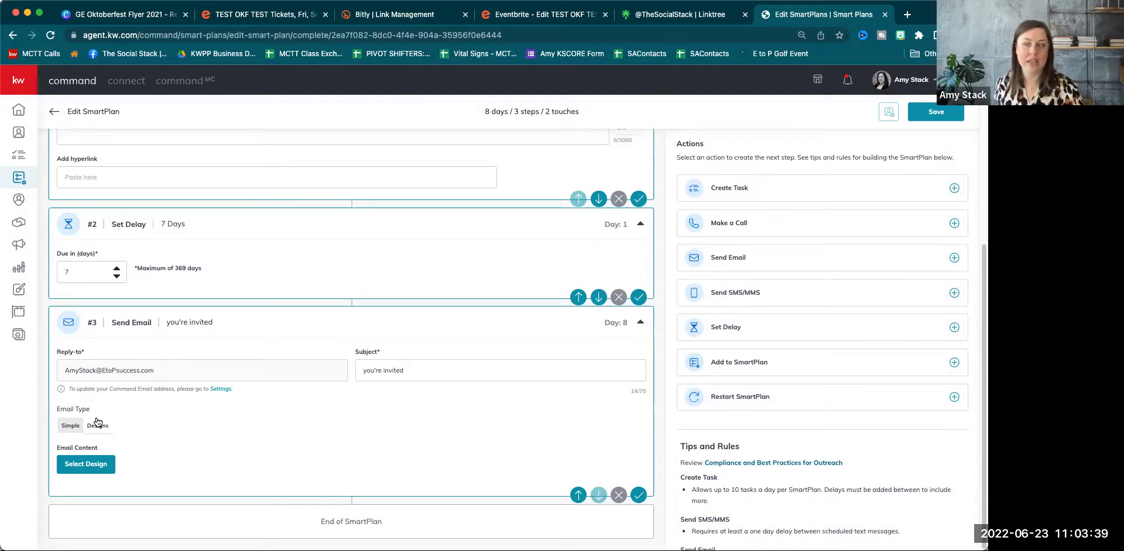
Save the SmartPlan, switching the email type to clear the save error.
scroll(138, 413, up, 1)
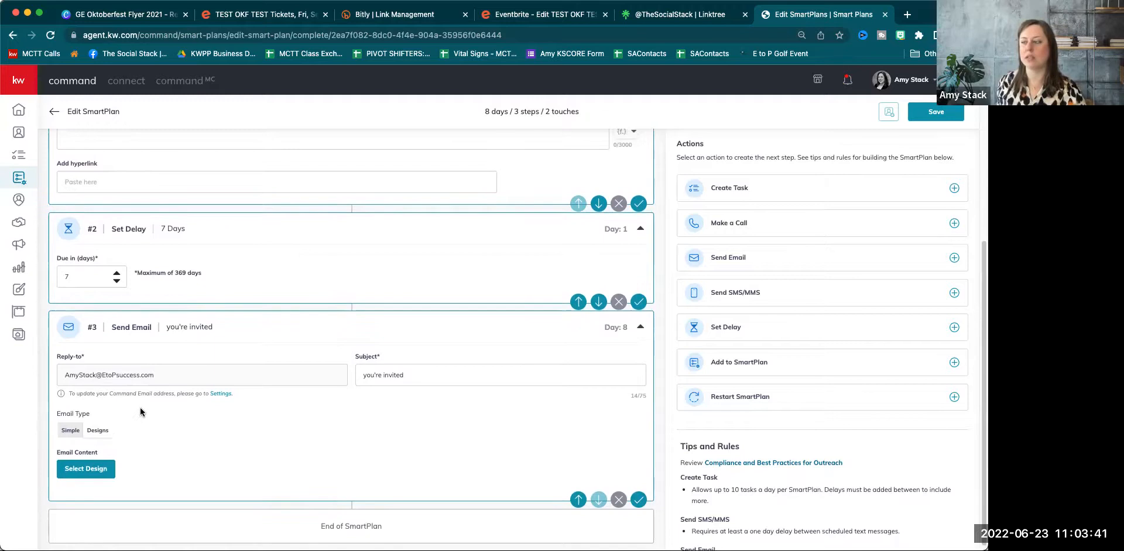
click(947, 117)
click(70, 430)
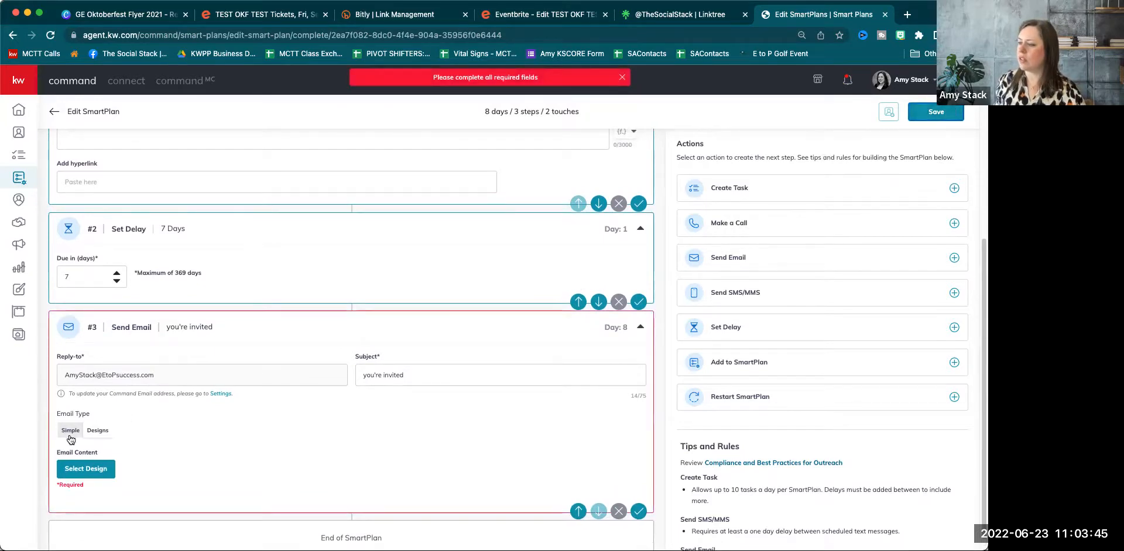
click(952, 110)
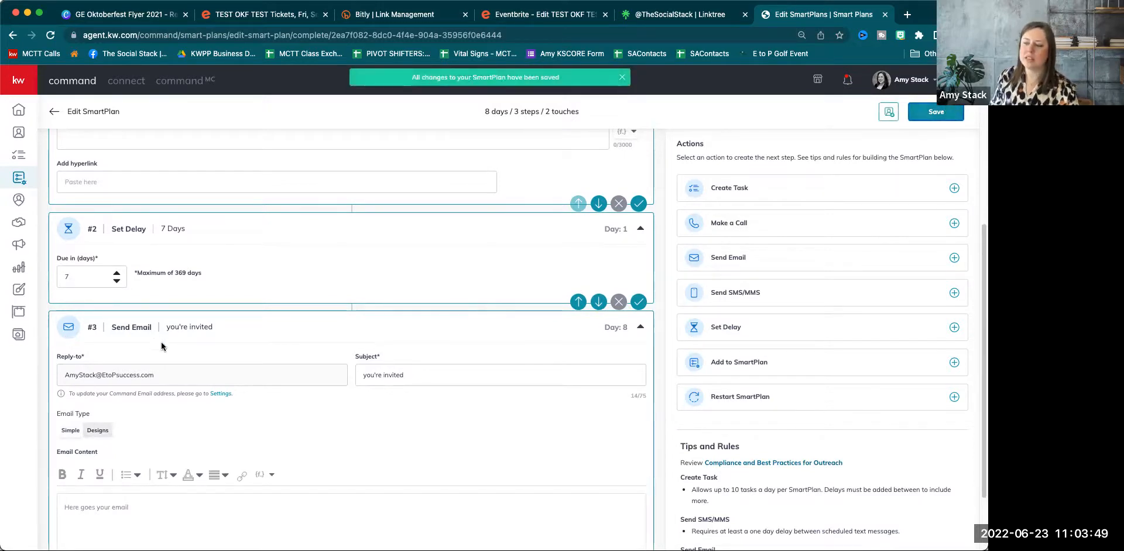
scroll(70, 348, down, 3)
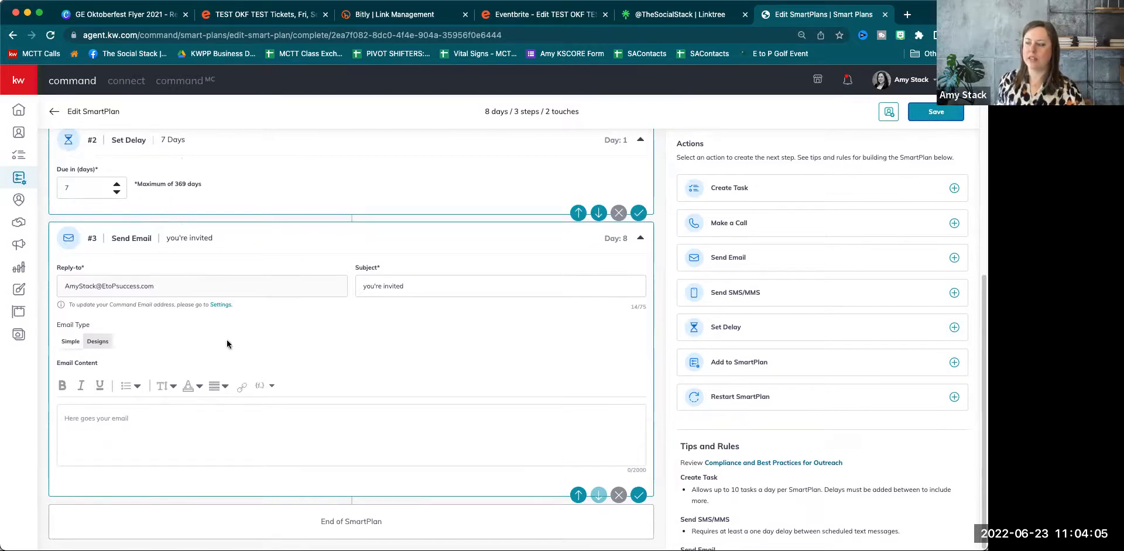
scroll(896, 231, up, 1)
Insert a 7-day delay and a Day 15 SMS/MMS step, bringing the plan to 15 days.
click(740, 326)
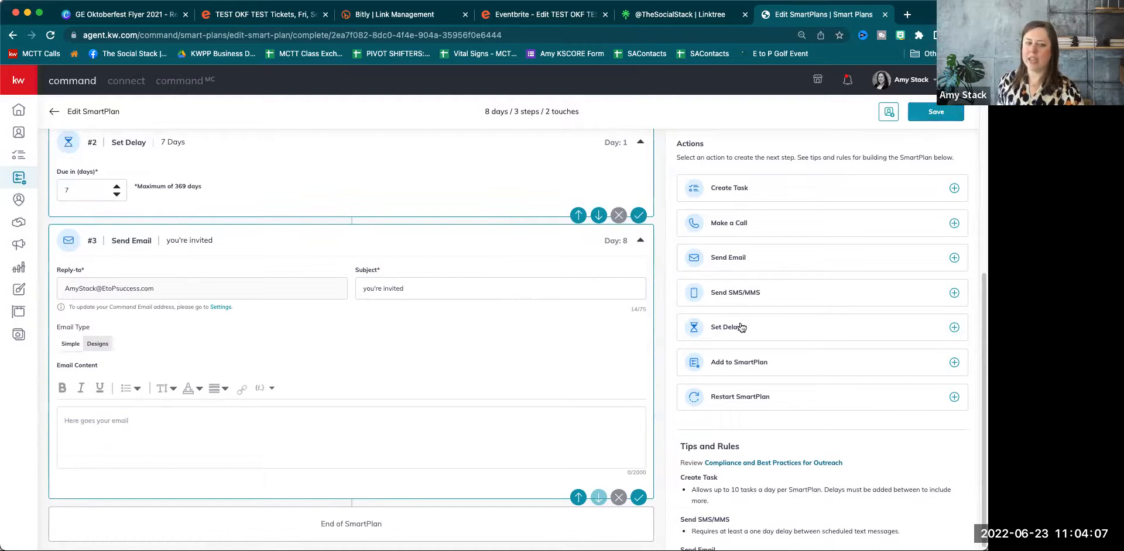
click(117, 466)
click(117, 466)
click(116, 466)
click(116, 466)
click(117, 467)
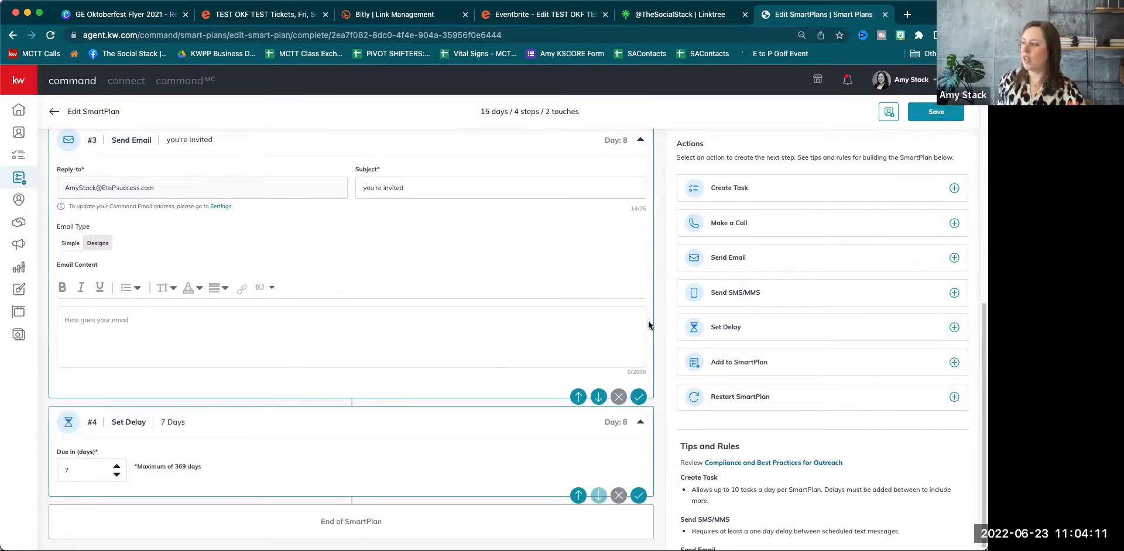
click(769, 292)
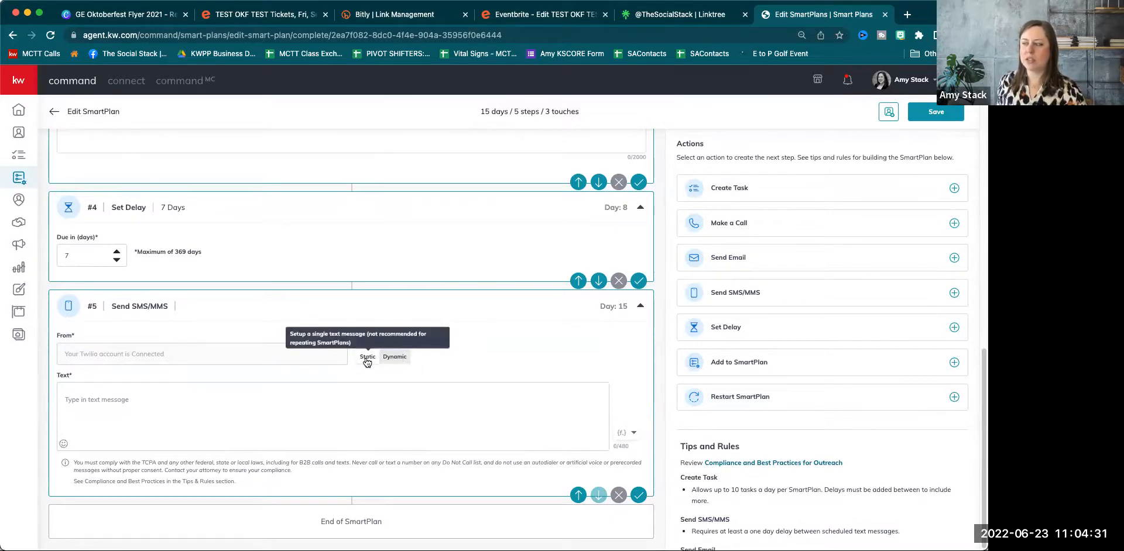
Switch the text message to Dynamic mode and remove the extra message variants, keeping one.
click(406, 361)
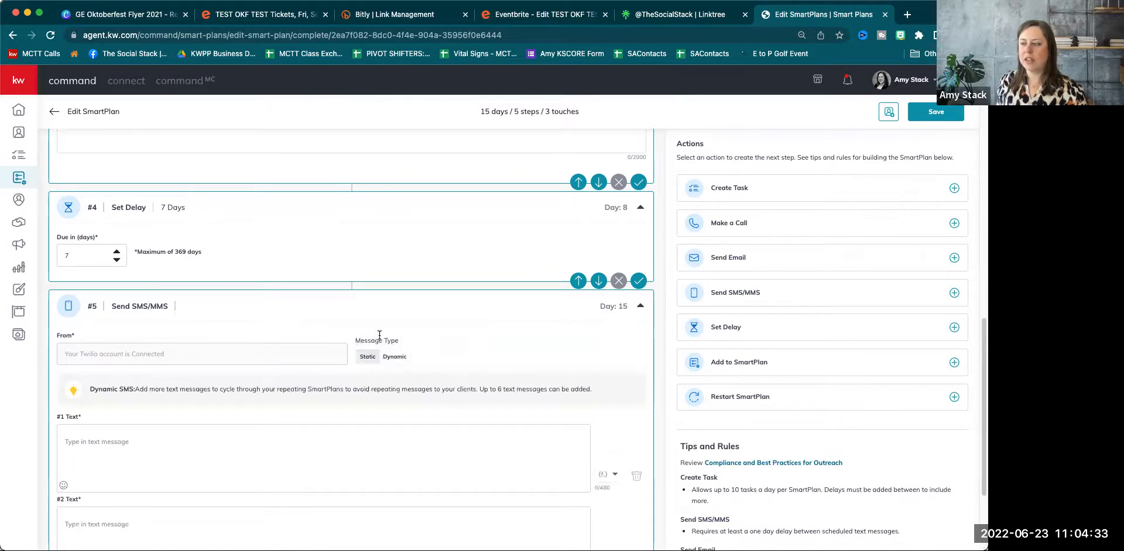
scroll(380, 335, down, 3)
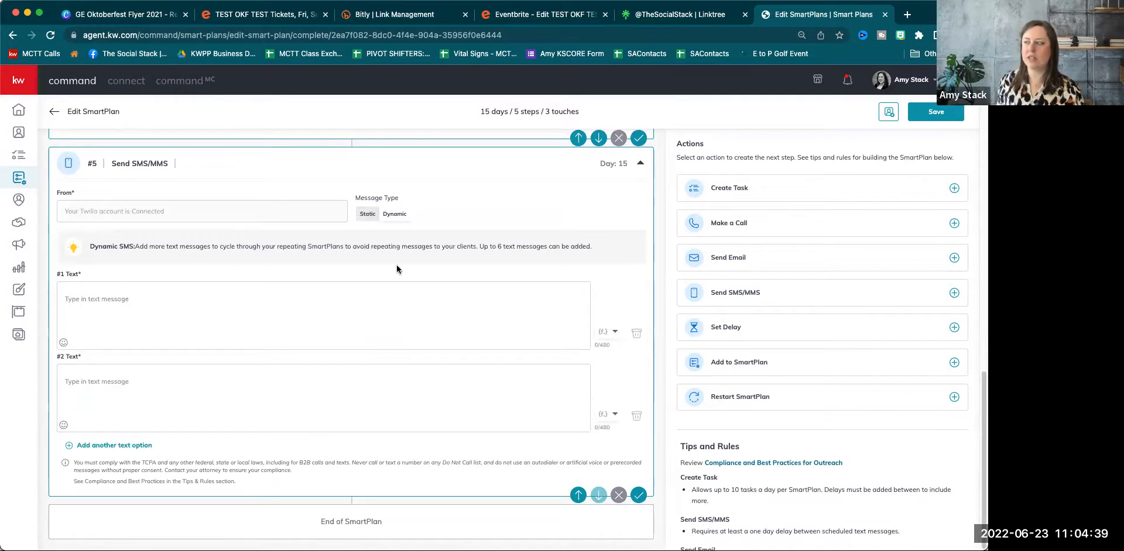
click(133, 452)
scroll(128, 459, down, 1)
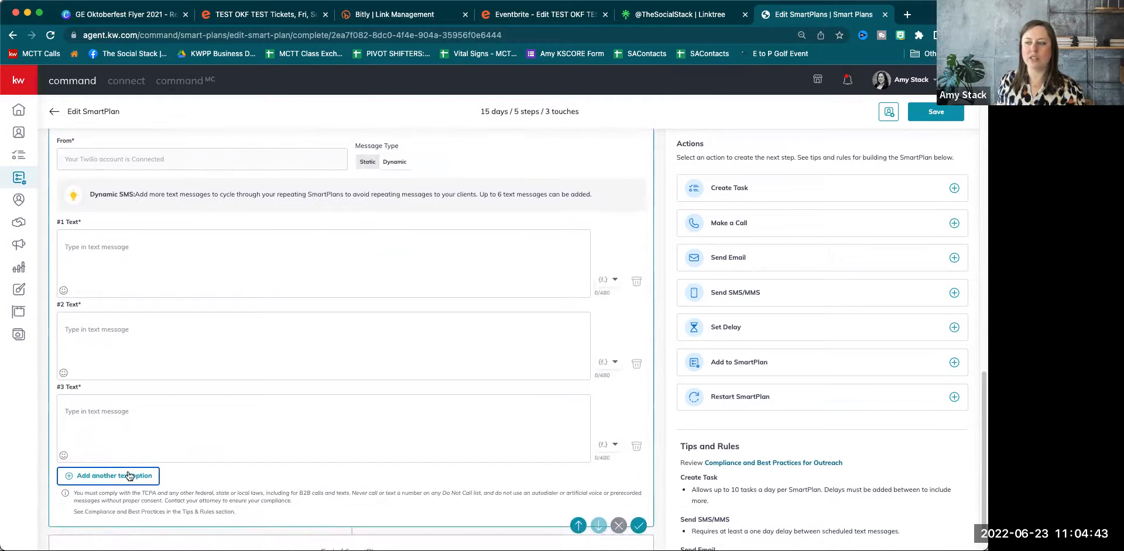
click(128, 475)
scroll(181, 398, down, 2)
scroll(184, 399, up, 2)
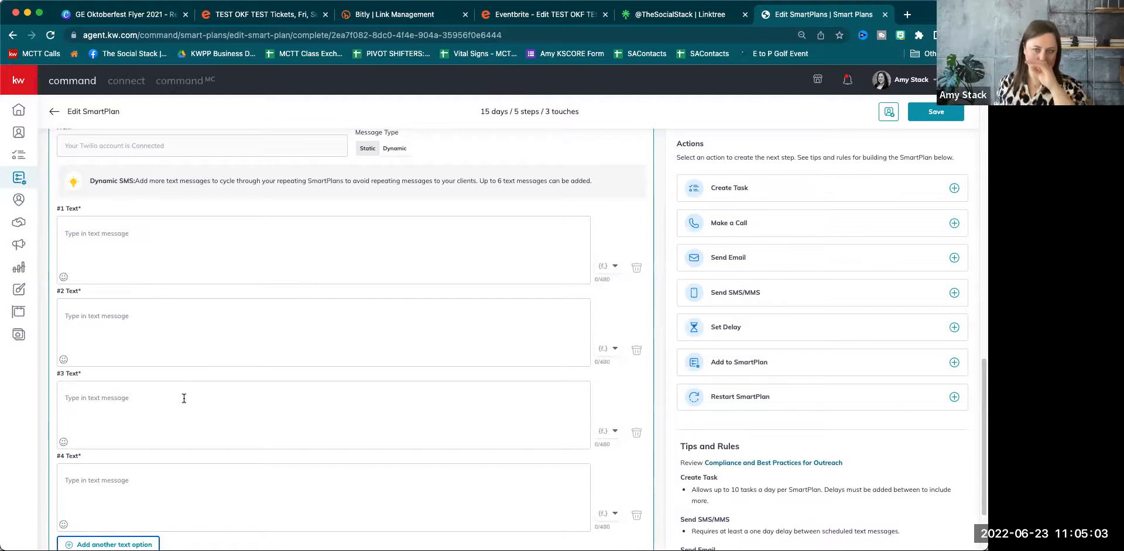
click(636, 515)
click(636, 433)
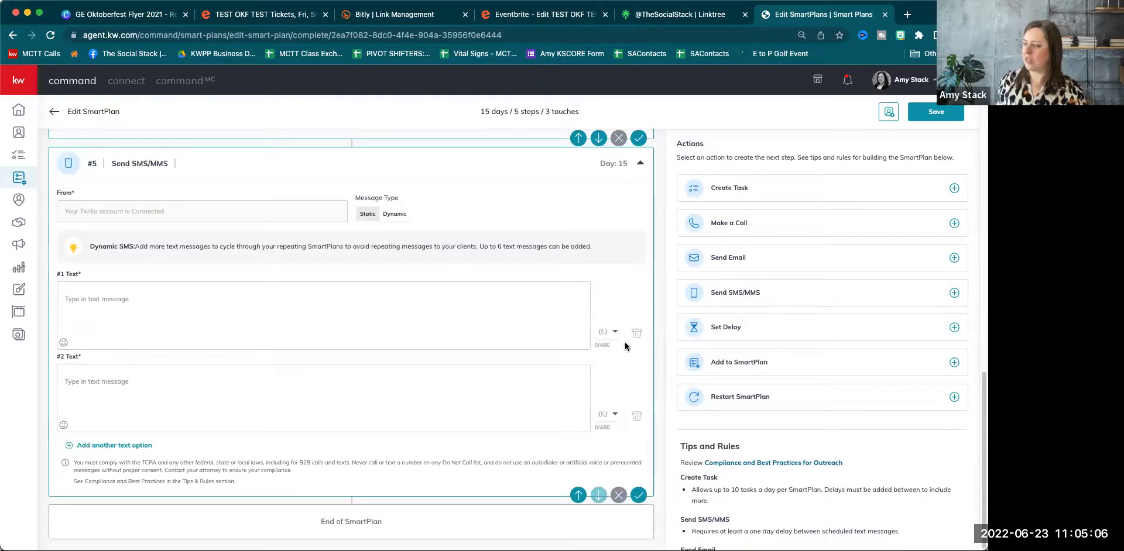
click(637, 416)
Write the message as 'Hey {contact.first.name}' with 'You're invited!' on the next line.
click(133, 403)
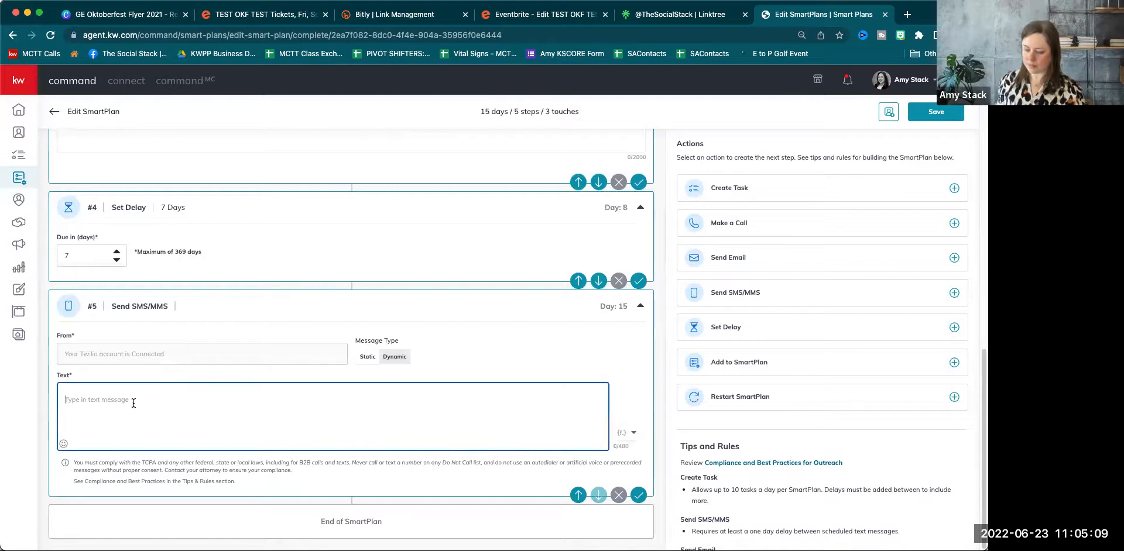
text(You're invited!)
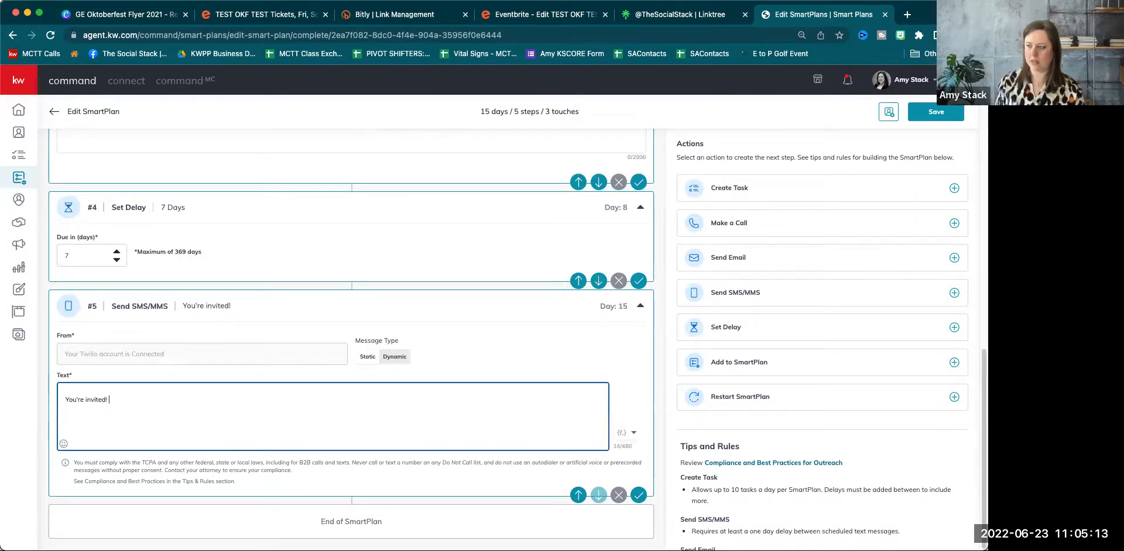
click(65, 401)
key(Return)
key(Return)
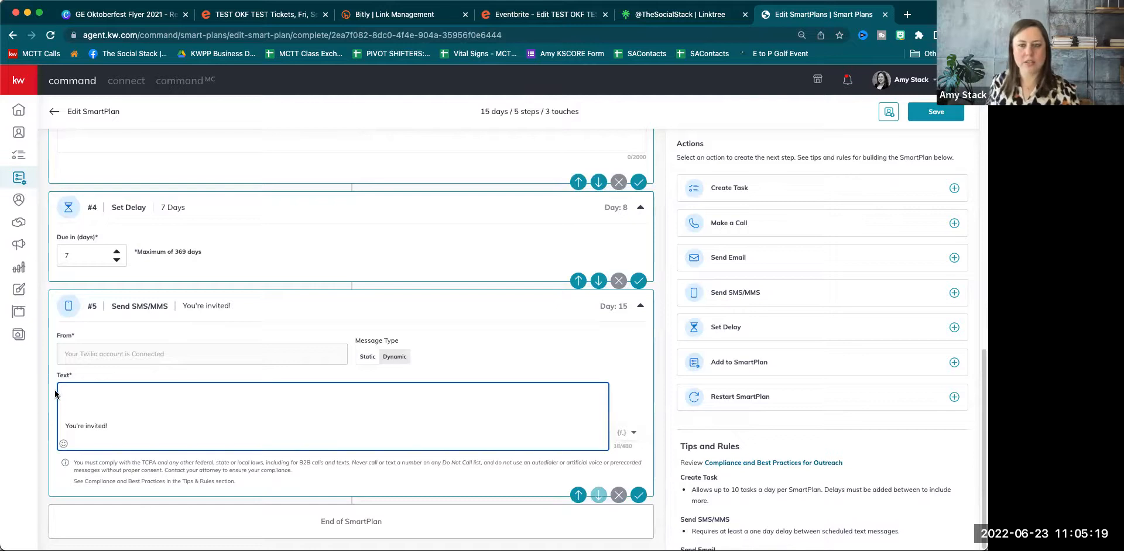
click(78, 396)
text(Hey)
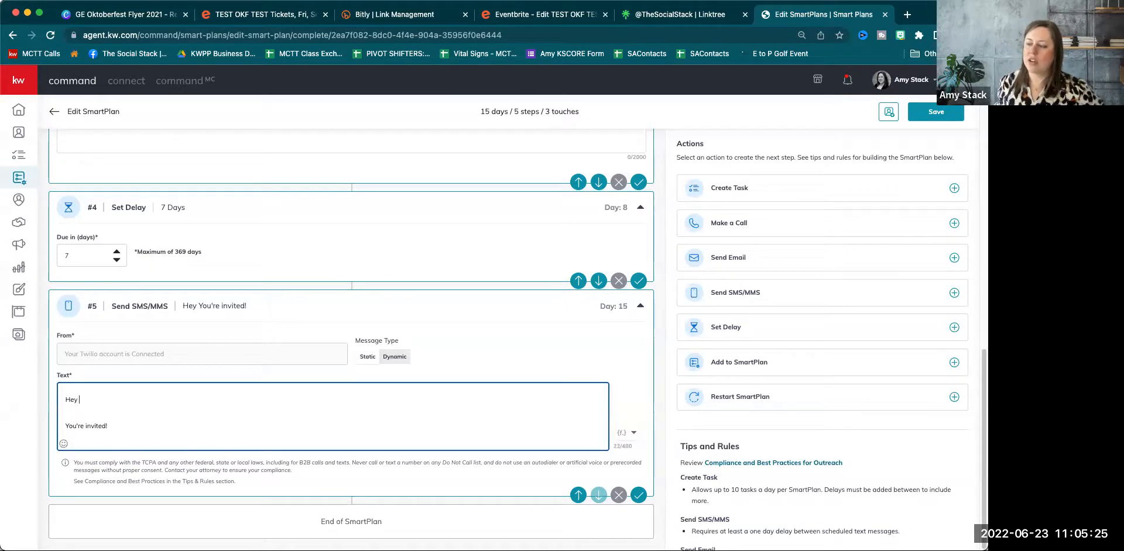
click(630, 433)
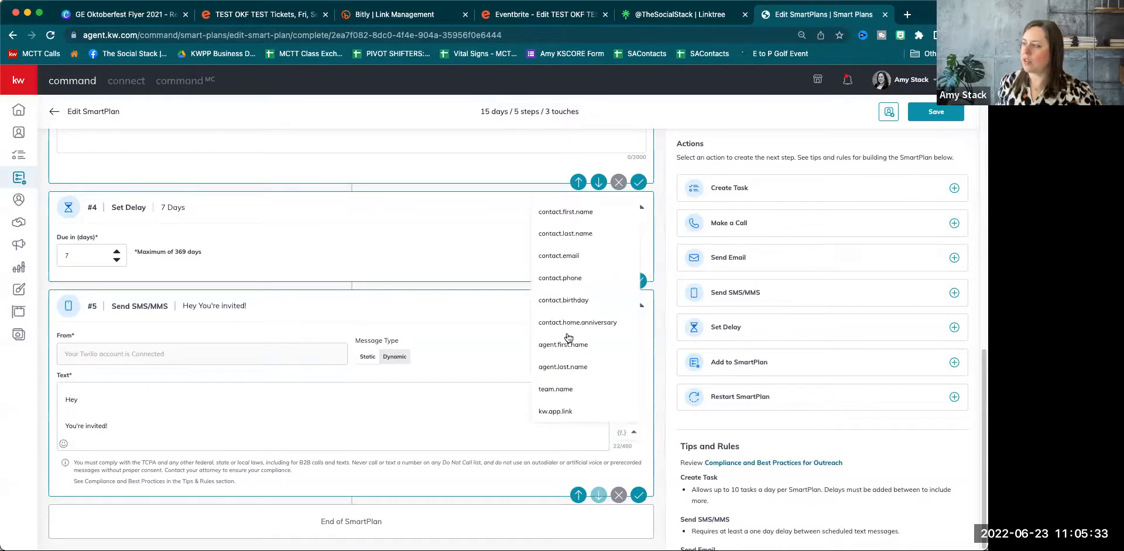
click(582, 213)
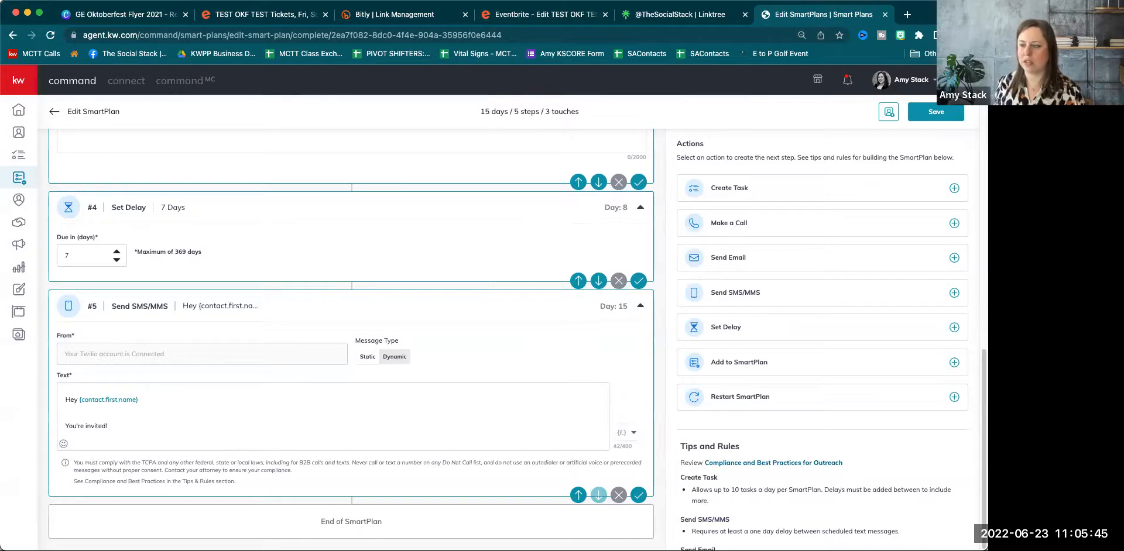
click(66, 429)
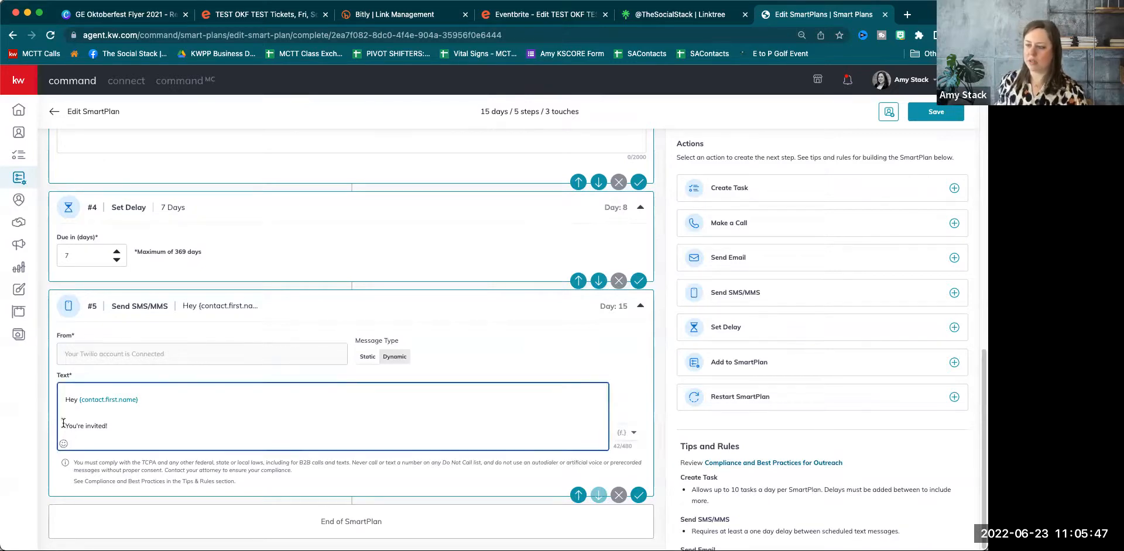
key(BackSpace)
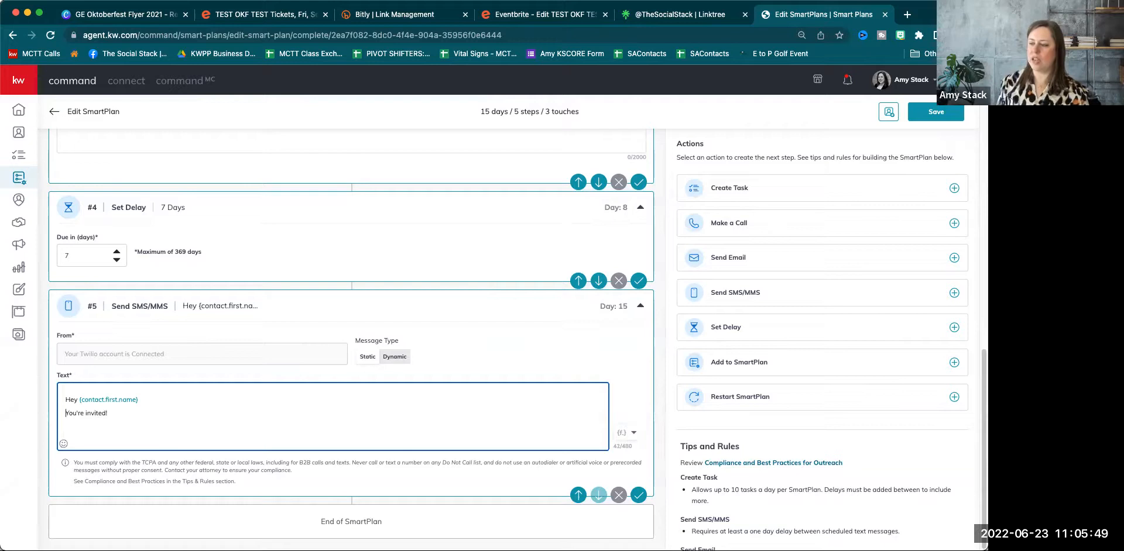
click(116, 415)
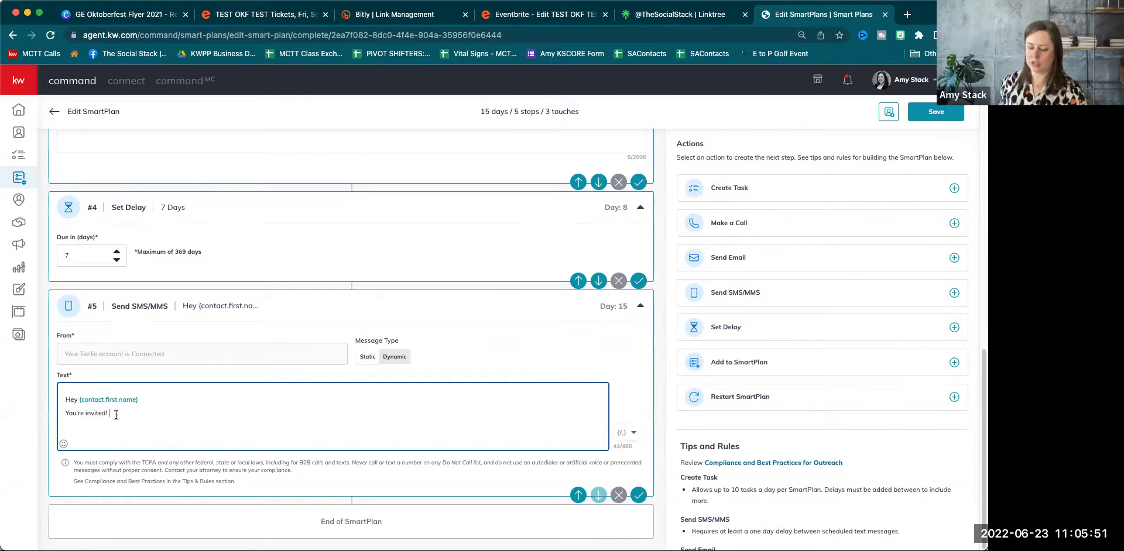
click(426, 17)
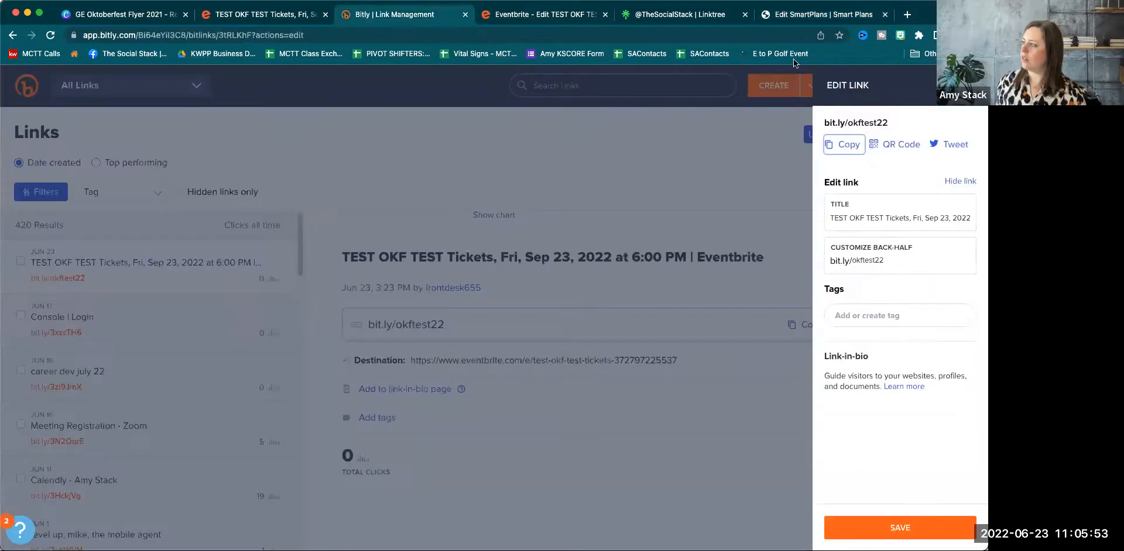
click(835, 140)
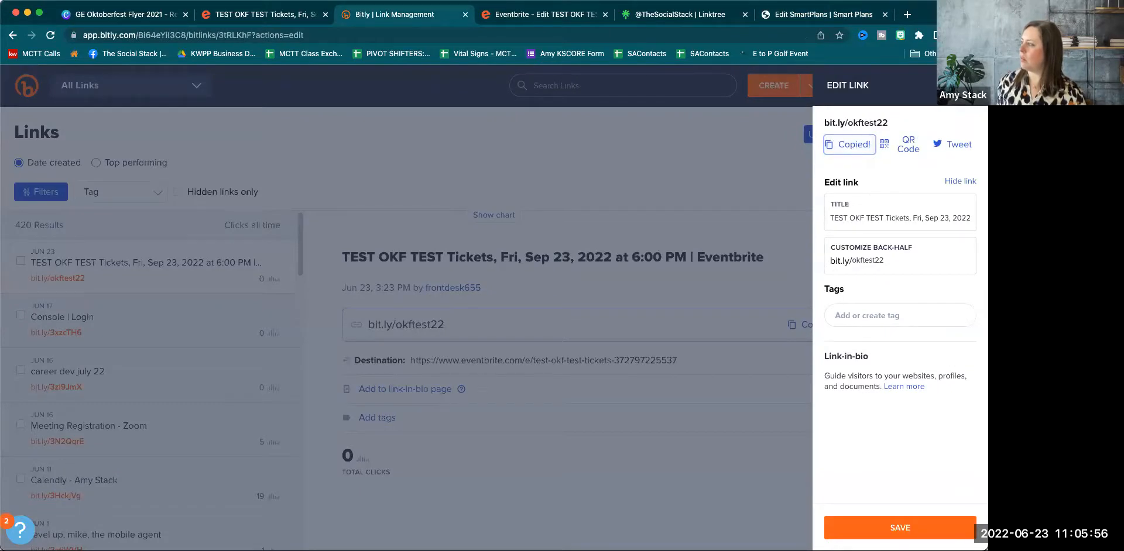
click(811, 17)
key(Return)
key(super+v)
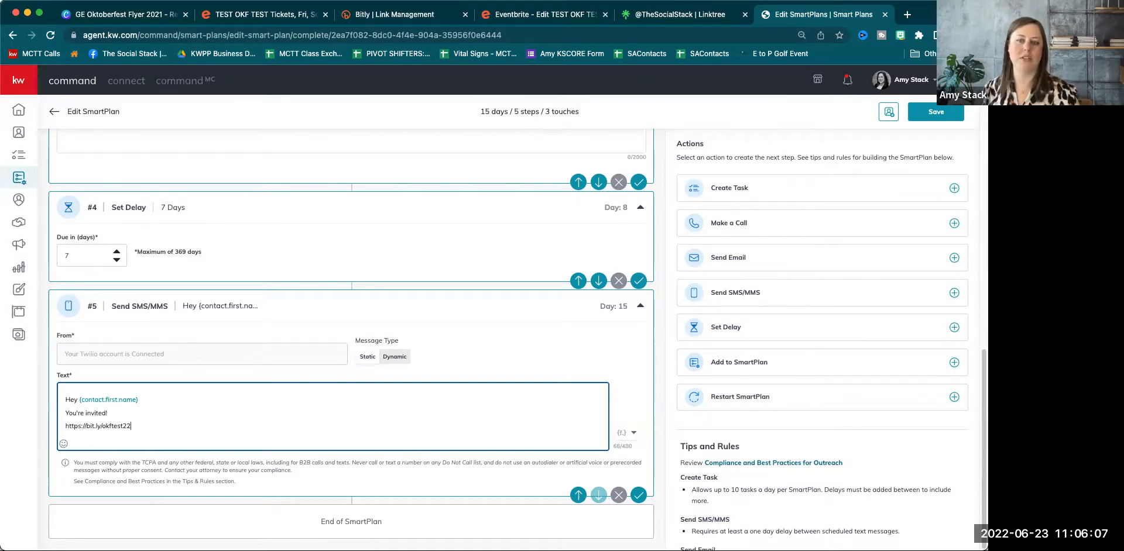
click(114, 410)
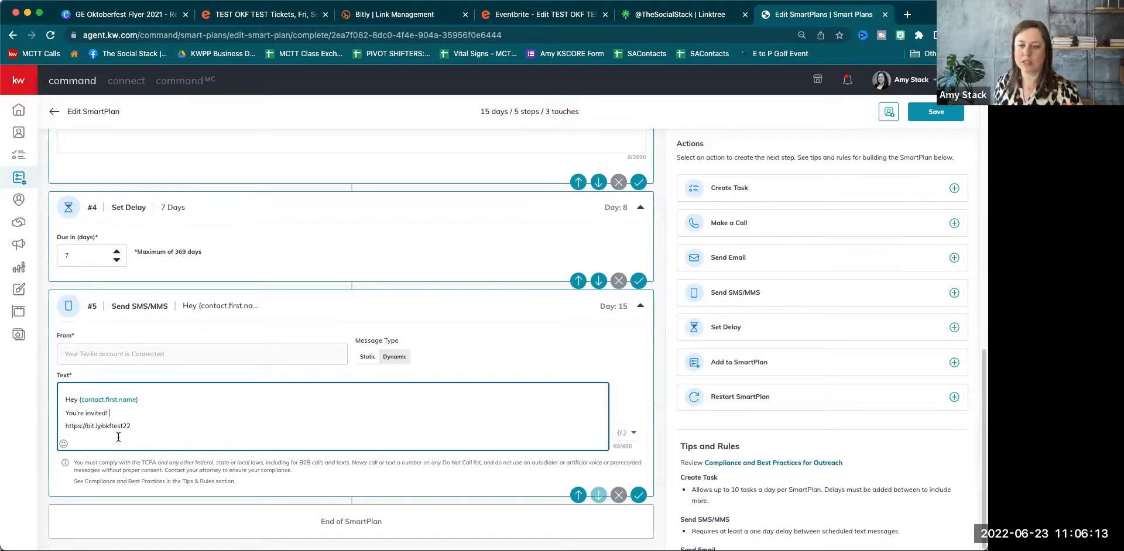
click(134, 427)
key(Return)
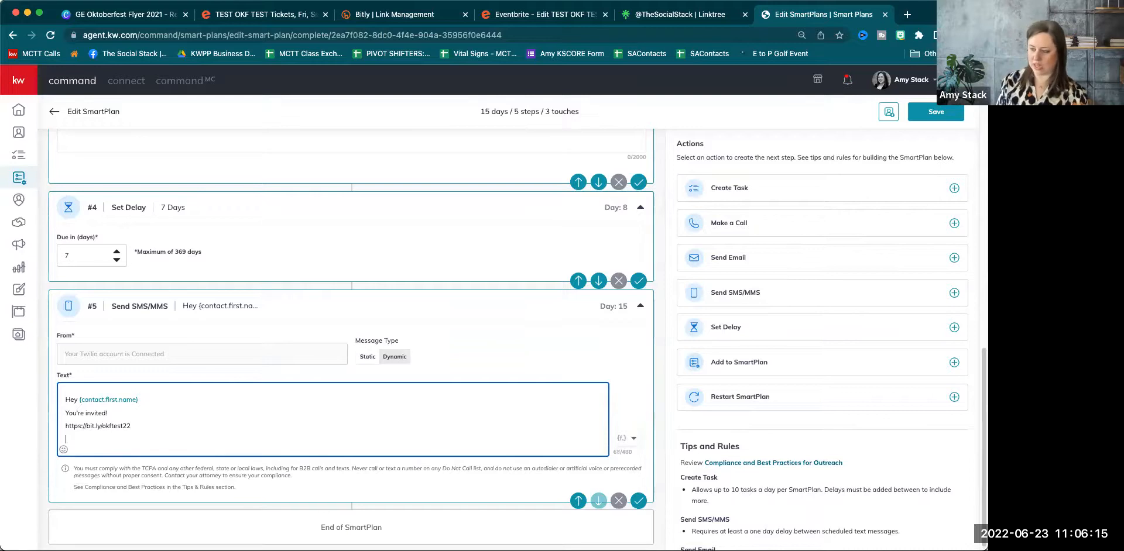
click(633, 439)
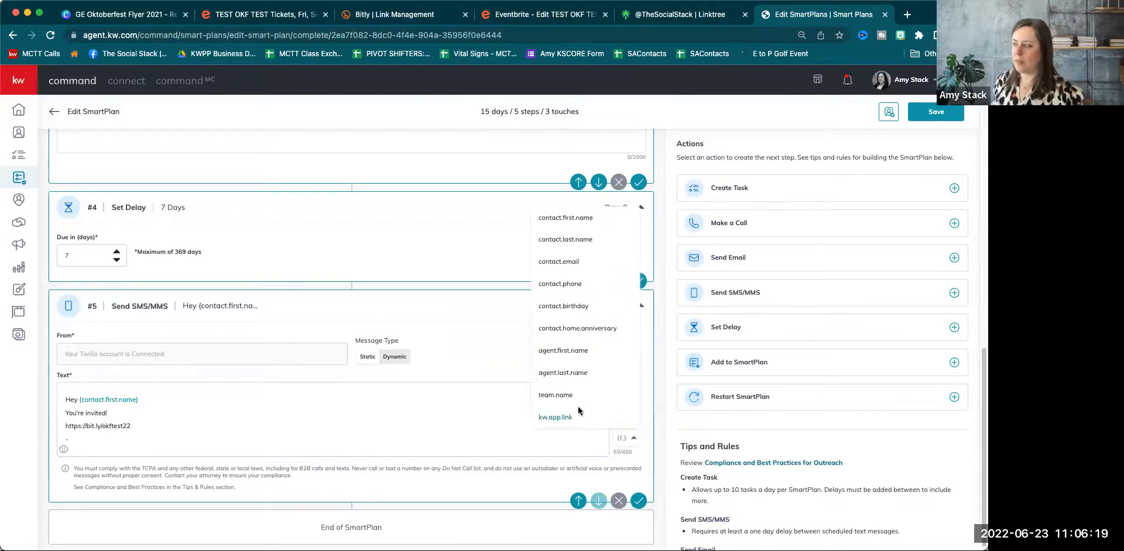
Sign the Day 15 SMS with the {agent.first.name} and {agent.last.name} fields.
click(557, 352)
click(225, 433)
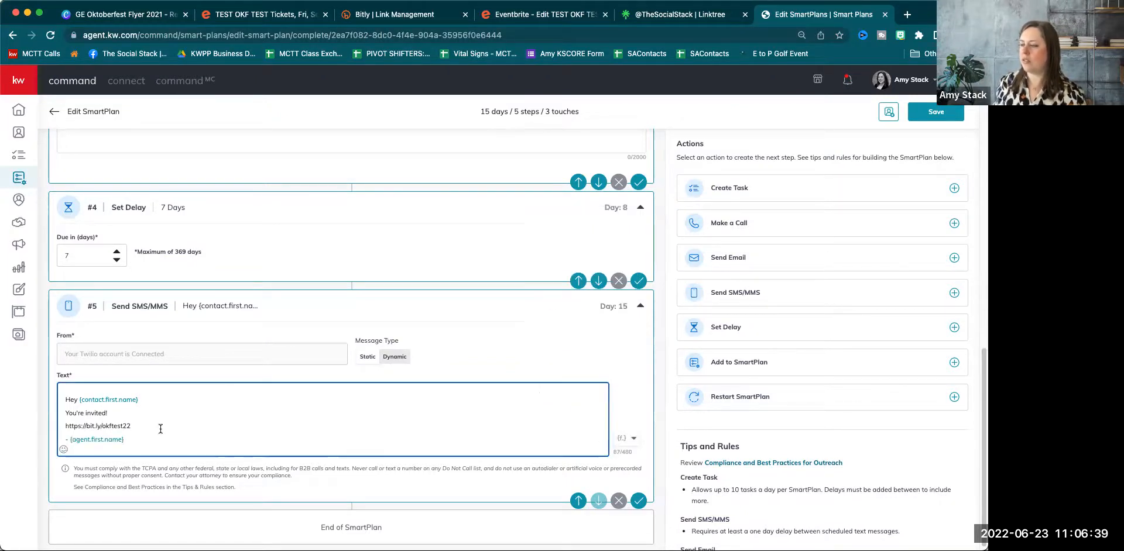
click(615, 396)
click(628, 438)
click(588, 373)
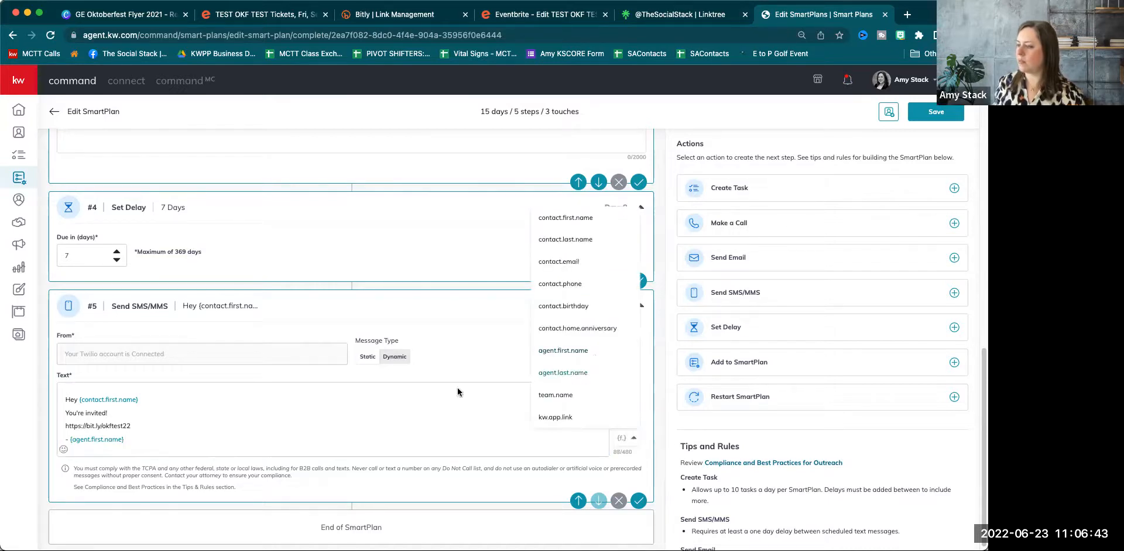
click(209, 438)
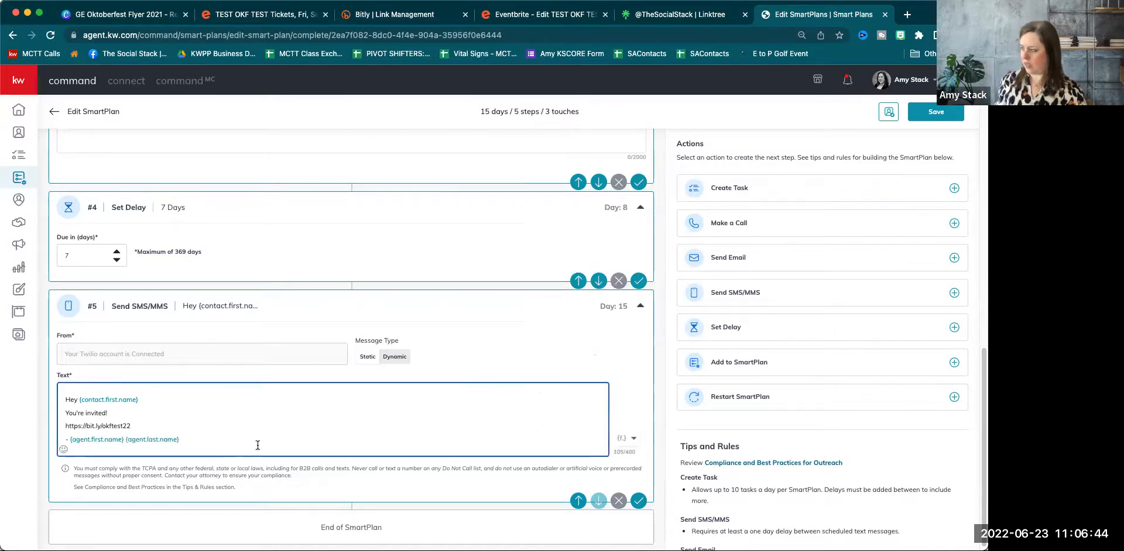
Add the {team.name} field on its own line at the end of the SMS.
click(628, 438)
click(578, 396)
click(217, 423)
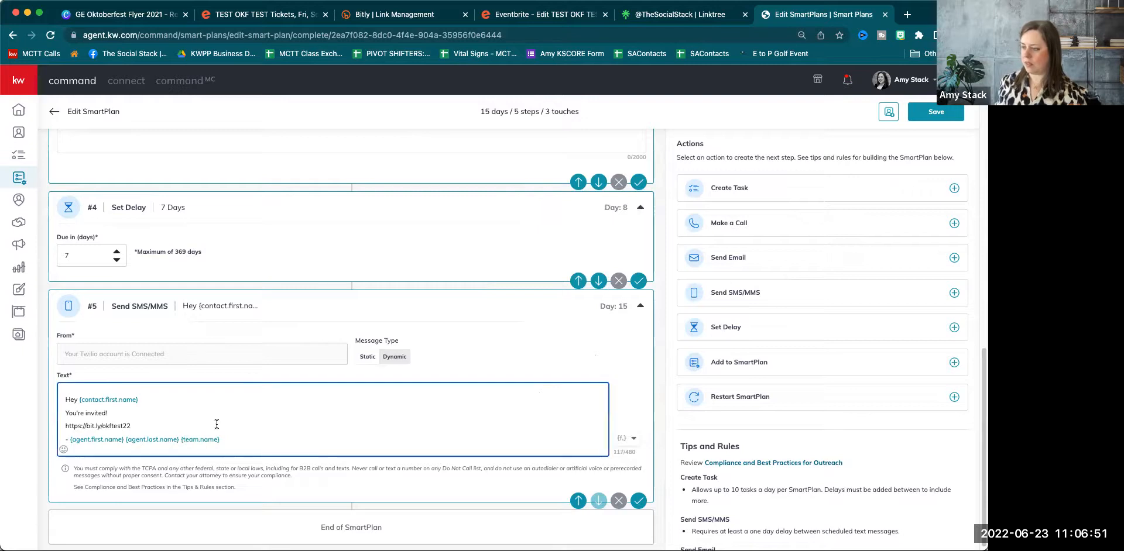
key(Return)
key(Left)
key(Left)
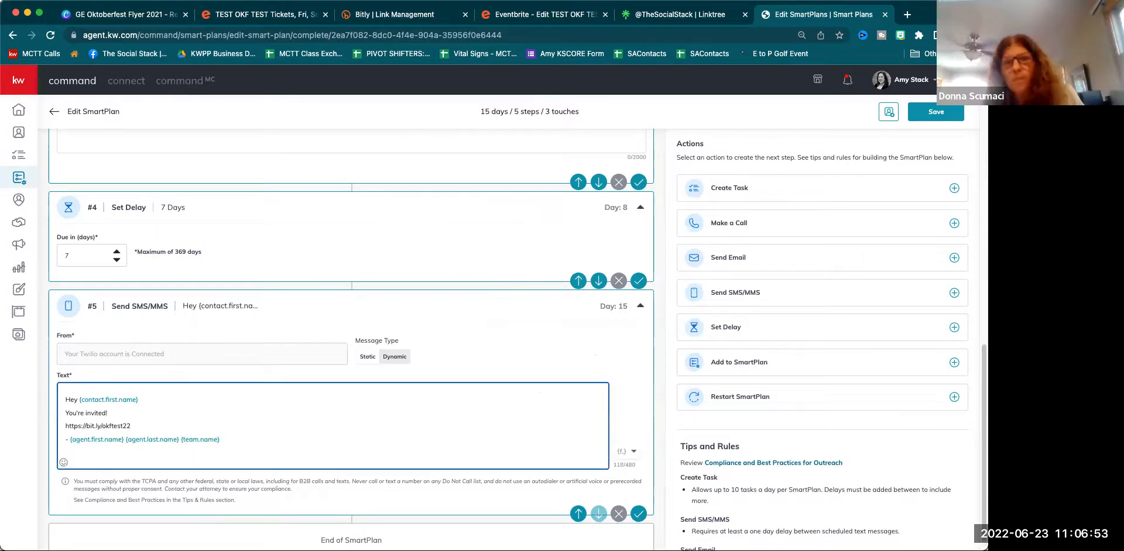
key(Return)
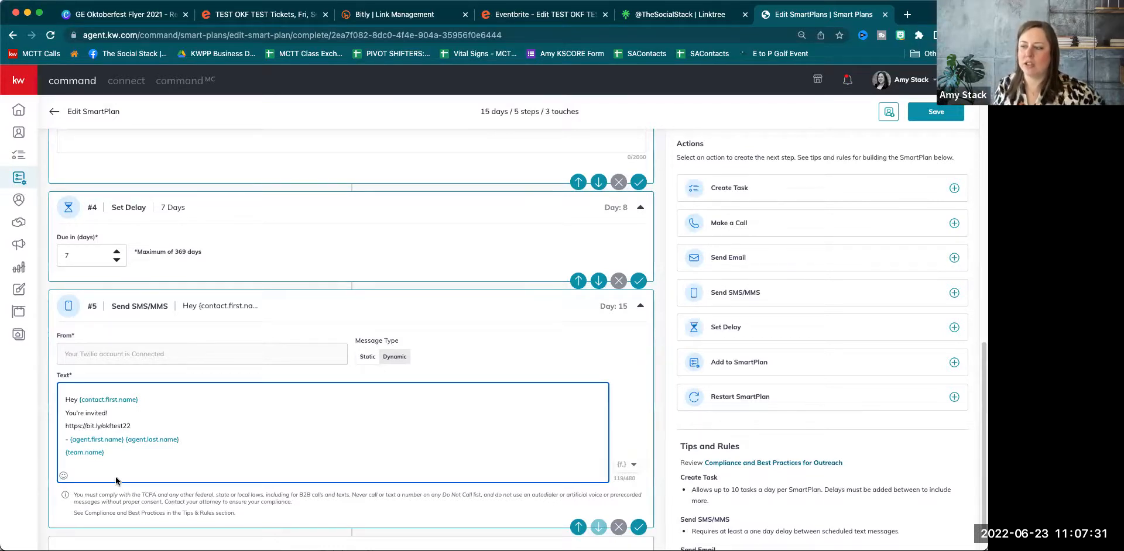
scroll(166, 468, down, 1)
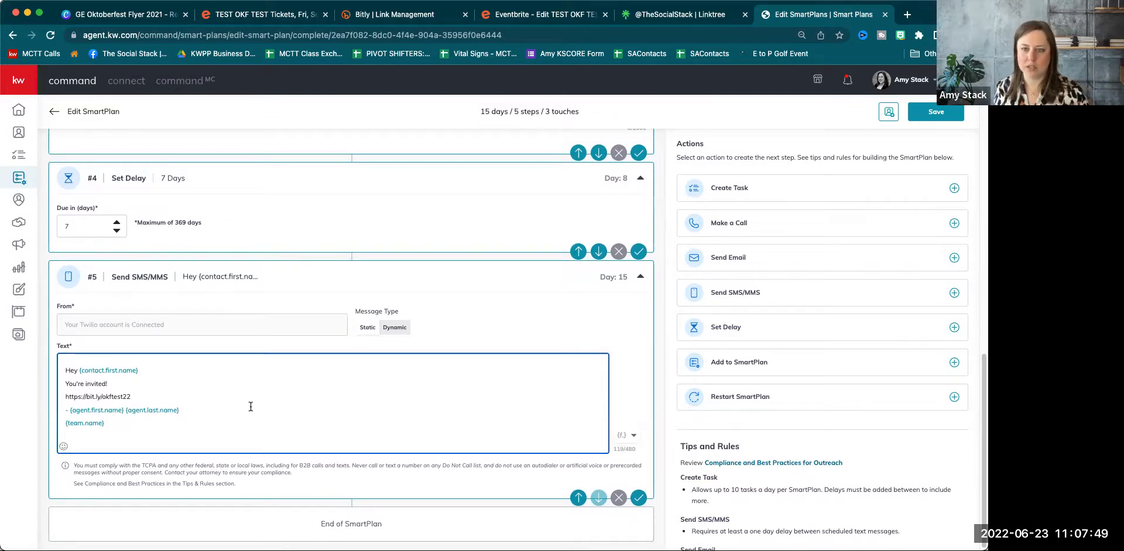
scroll(240, 413, down, 1)
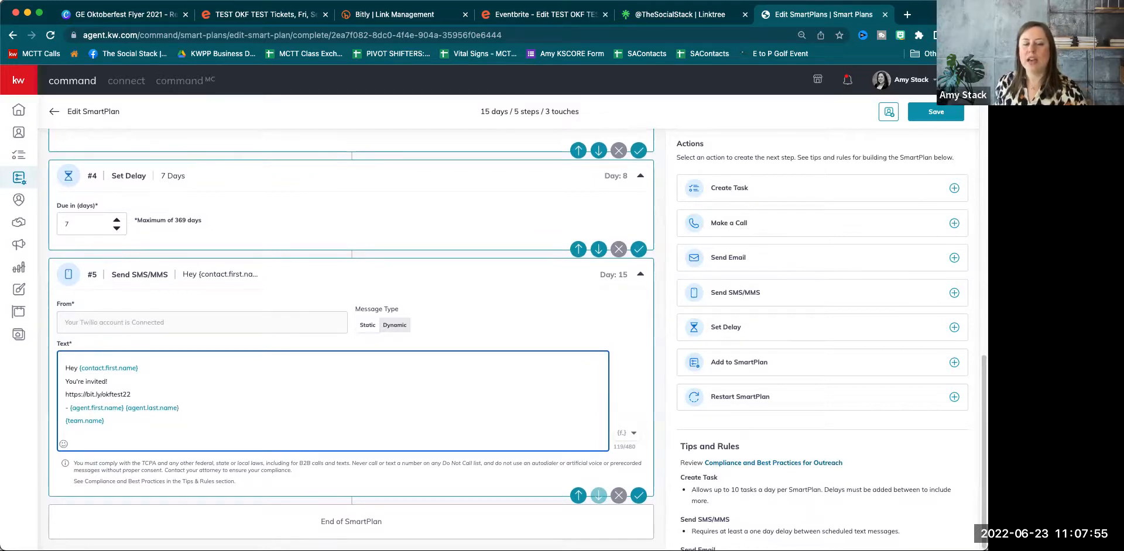
Add a delay step after the SMS and raise it to 14 days.
click(740, 331)
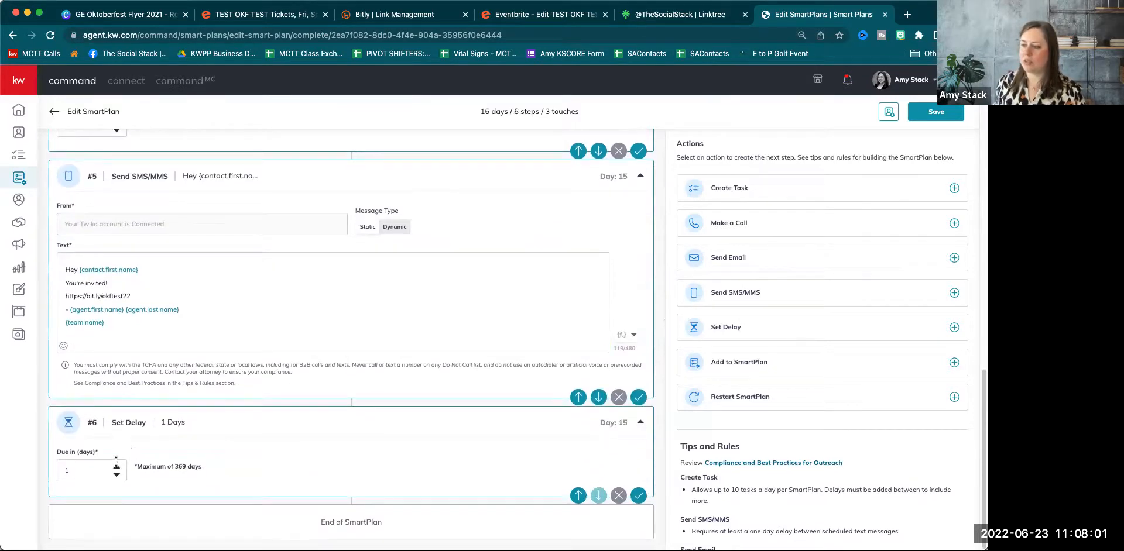
click(116, 465)
click(116, 465)
click(116, 465)
click(116, 466)
click(116, 466)
click(116, 466)
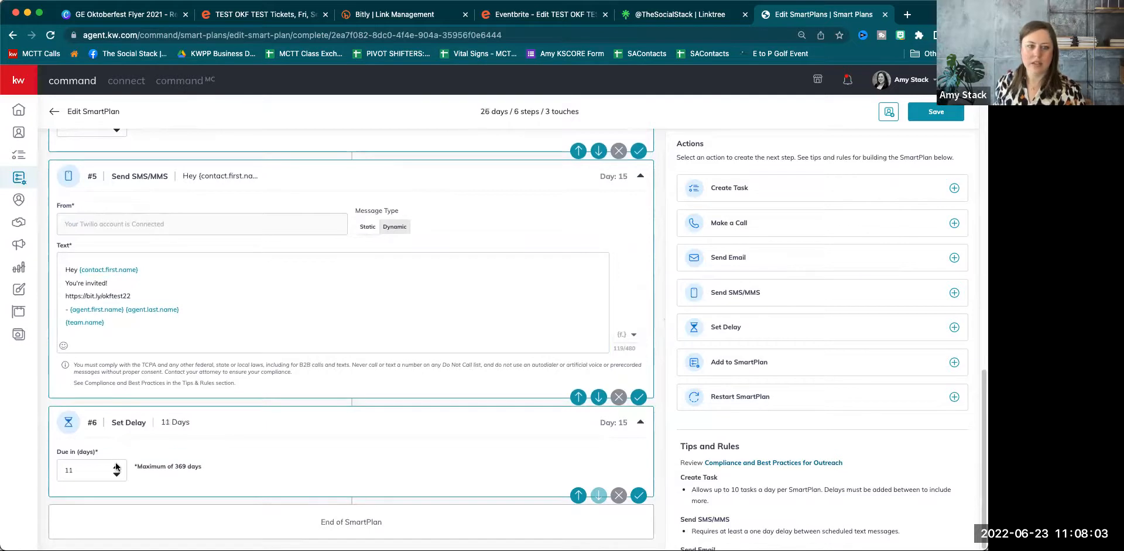
click(116, 465)
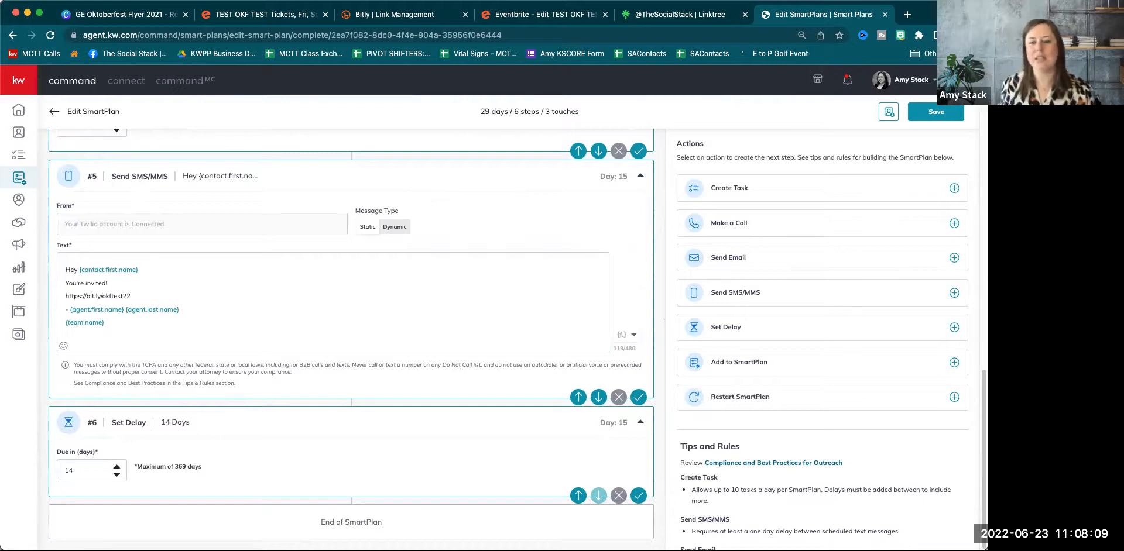
Append a follow-up email step and an SMS reading 'message - hope you can make it'.
click(743, 258)
click(742, 295)
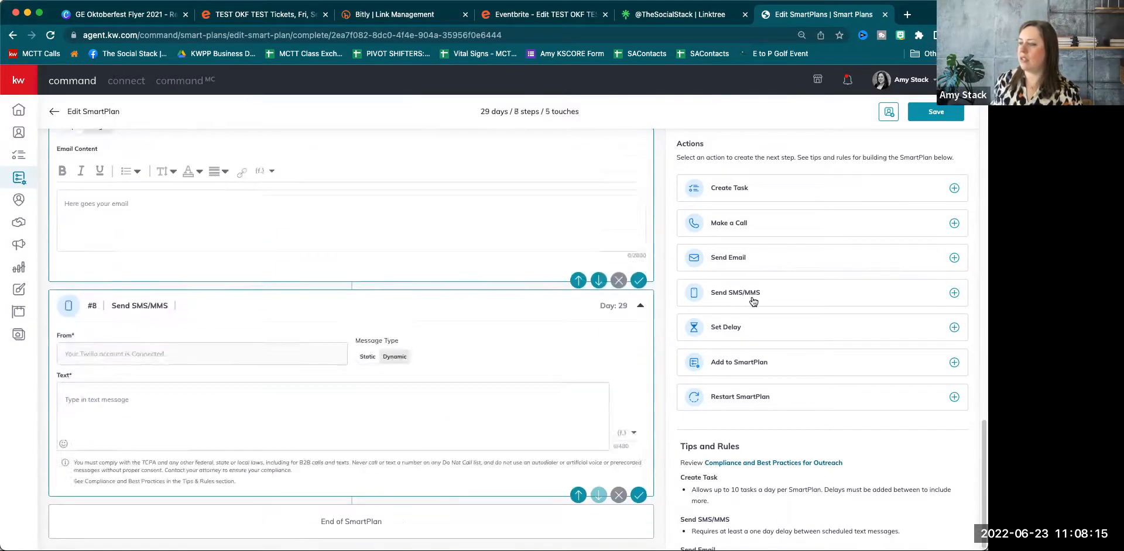
click(139, 419)
text(message - hope)
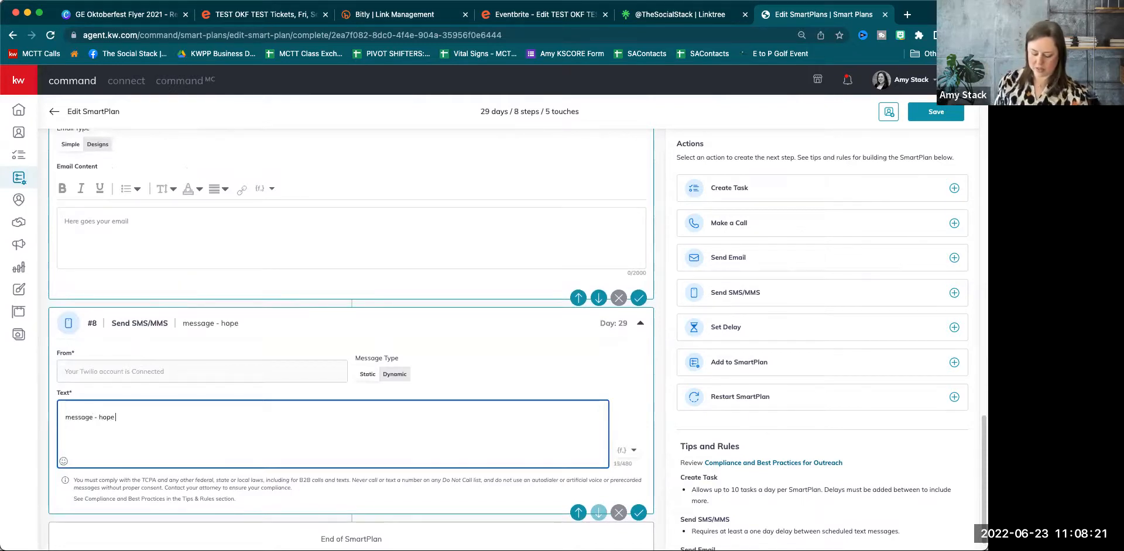
text( you canmake it)
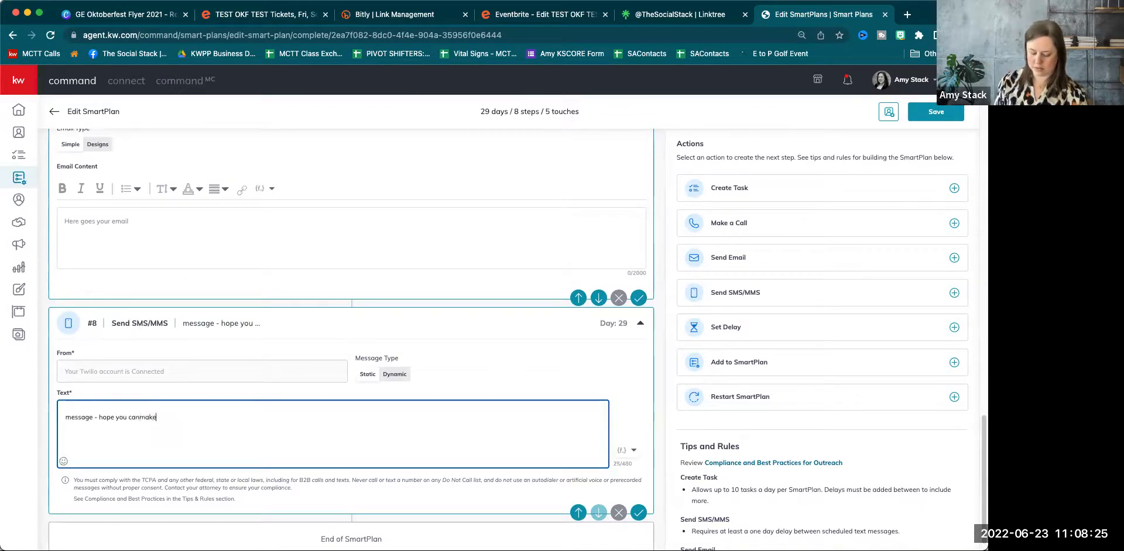
click(141, 418)
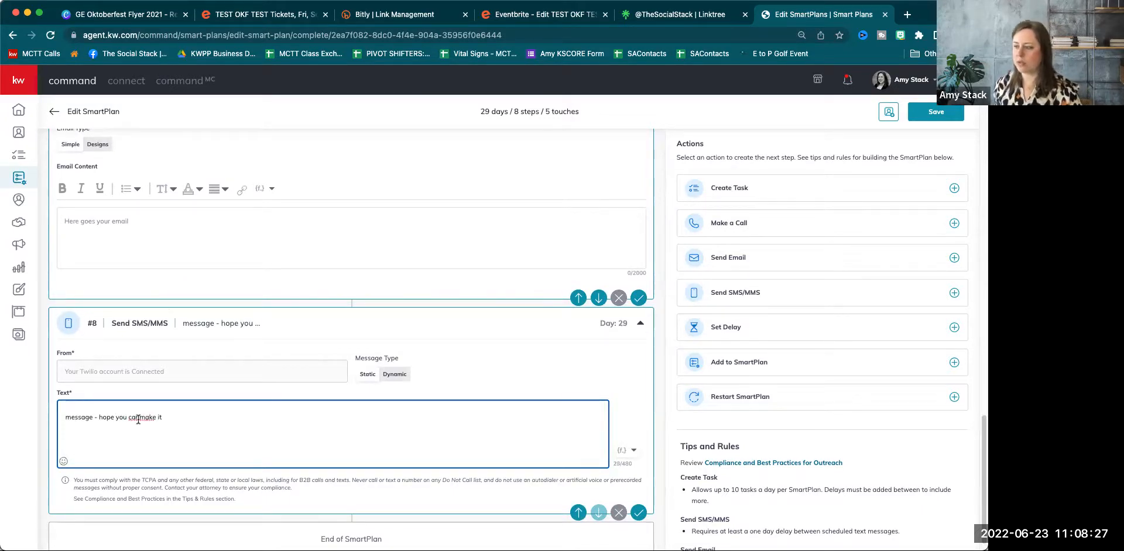
click(114, 236)
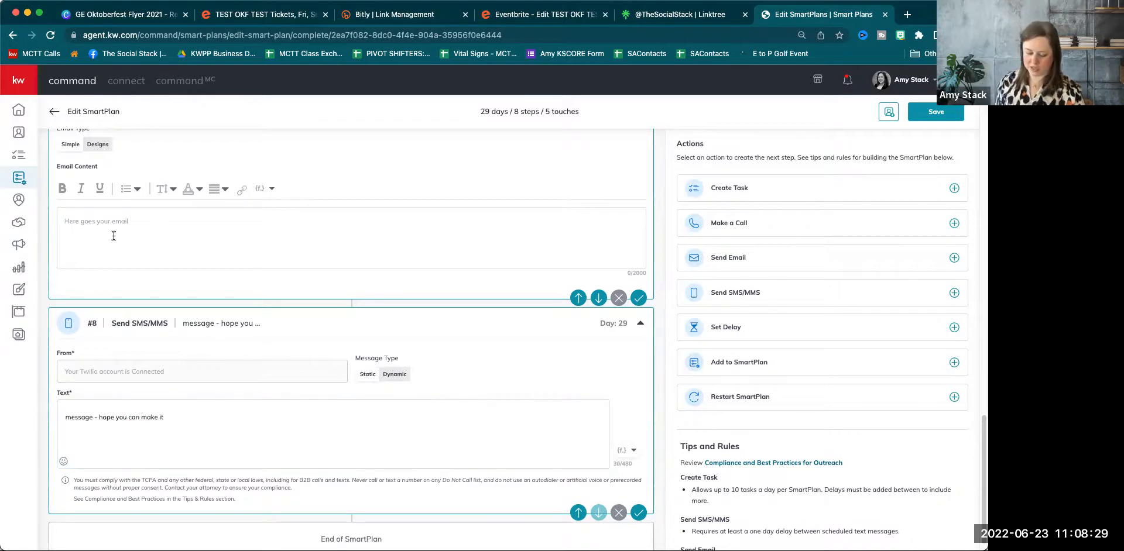
Write the plain-text follow-up email body 'Hey Haven't heard from about our upcoming event we would love to see you....'.
scroll(113, 236, up, 2)
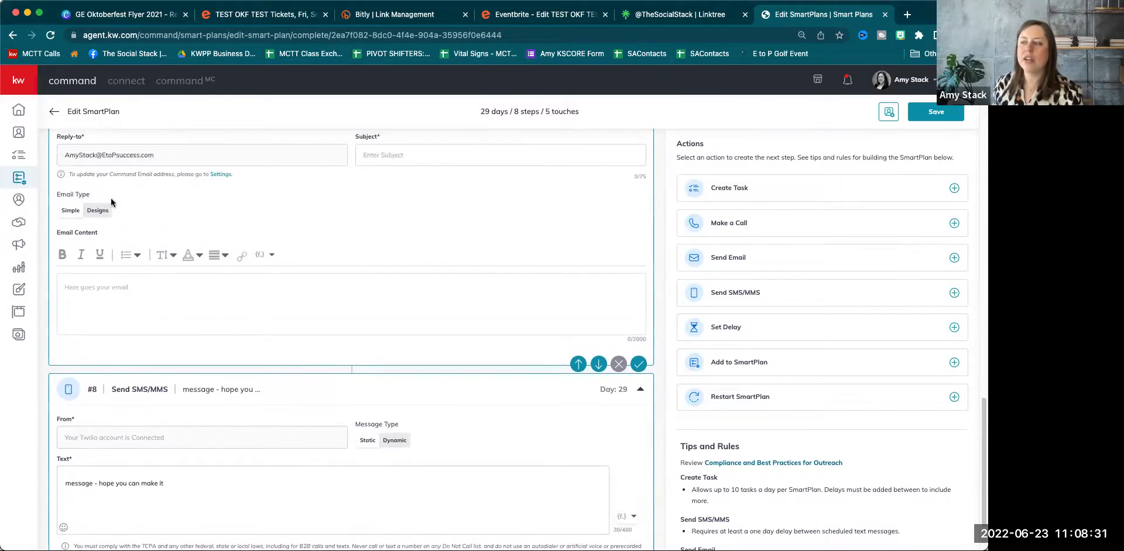
scroll(106, 218, up, 1)
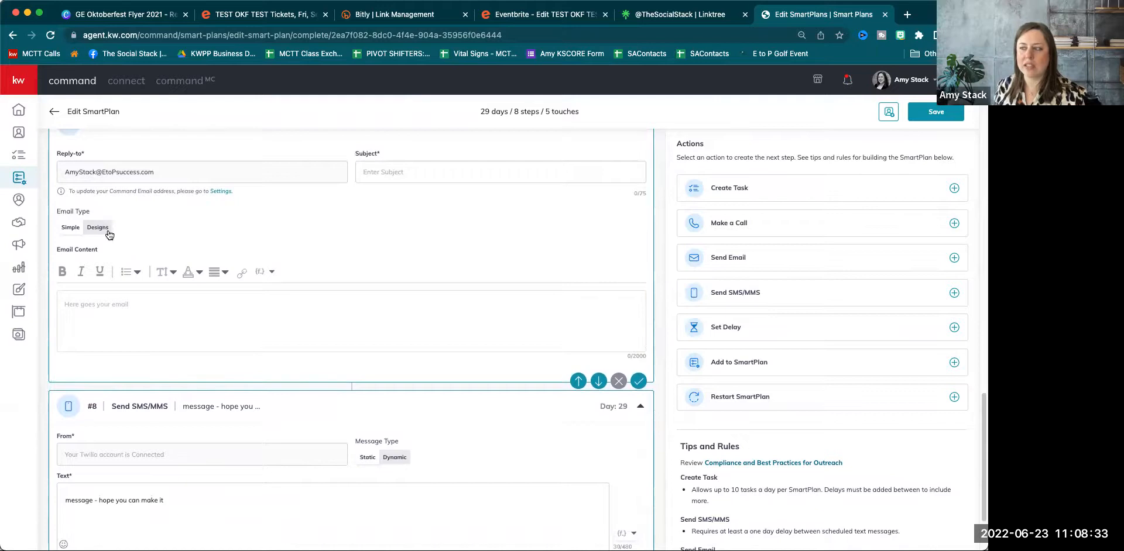
click(109, 235)
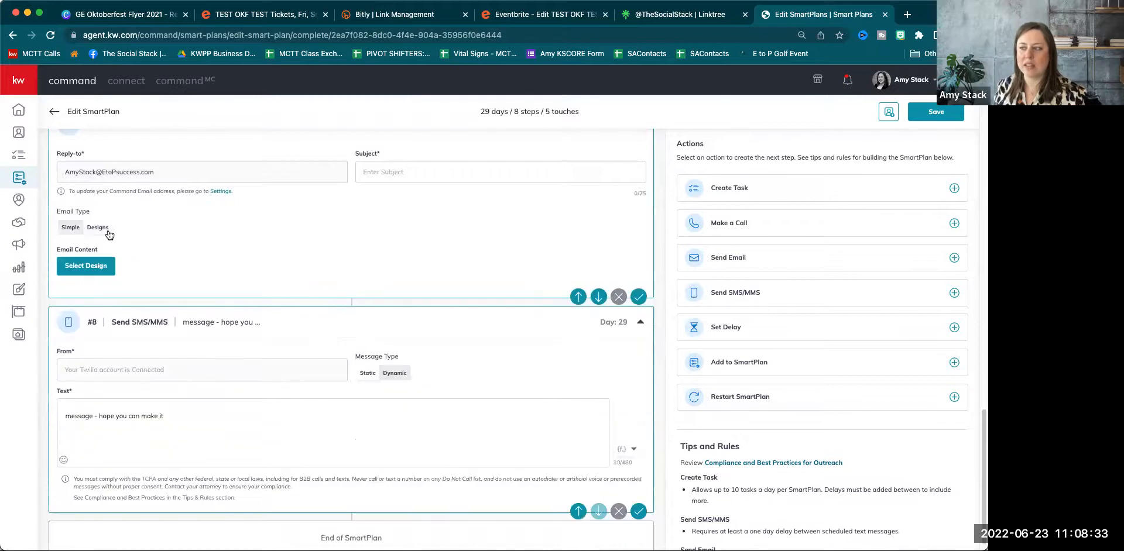
click(71, 231)
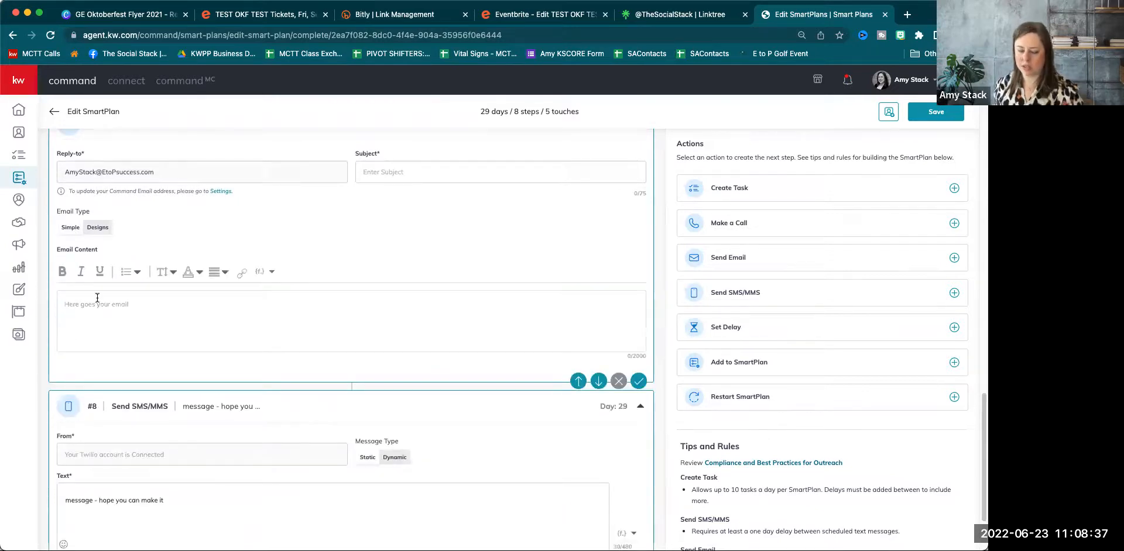
text(Hey Haven't)
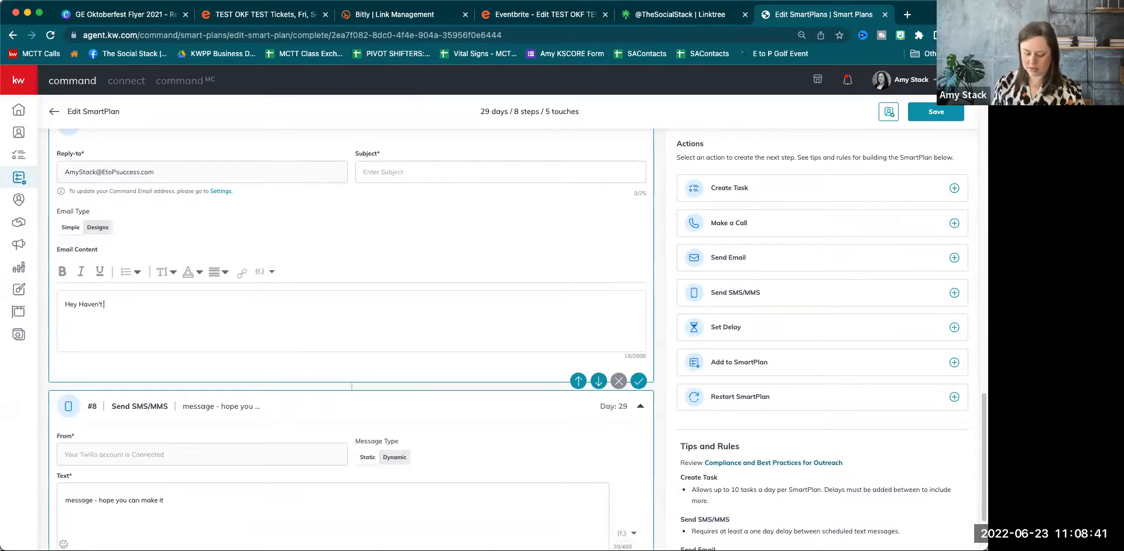
text( heard from about our up)
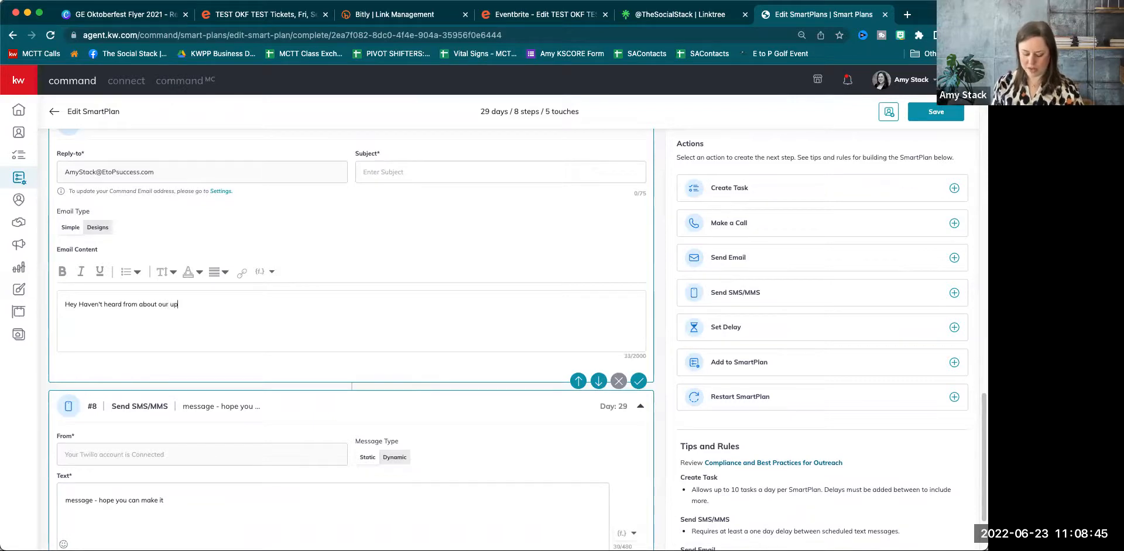
text(coming event)
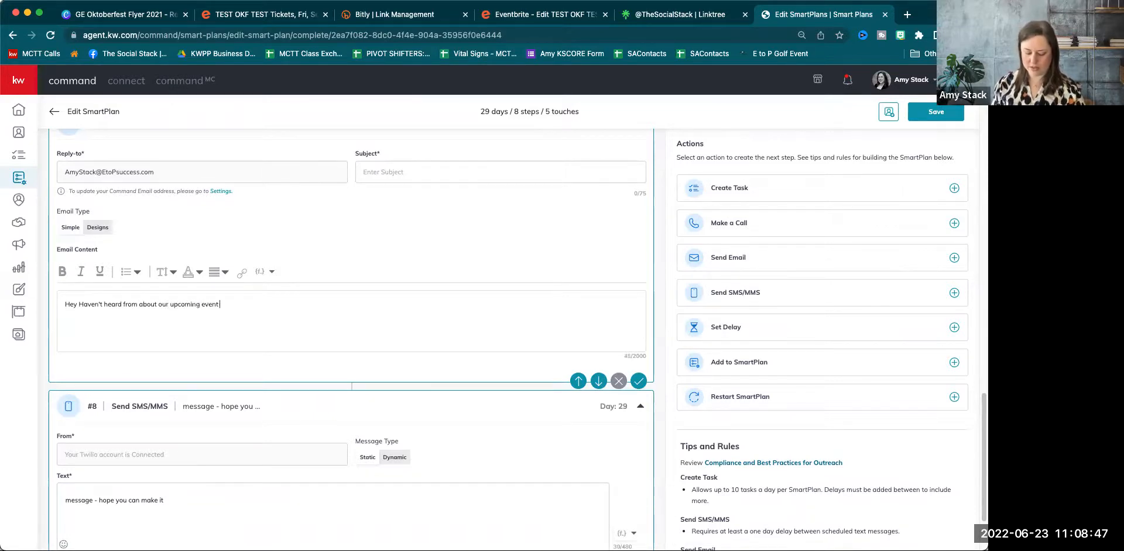
text( we would love to se you.....)
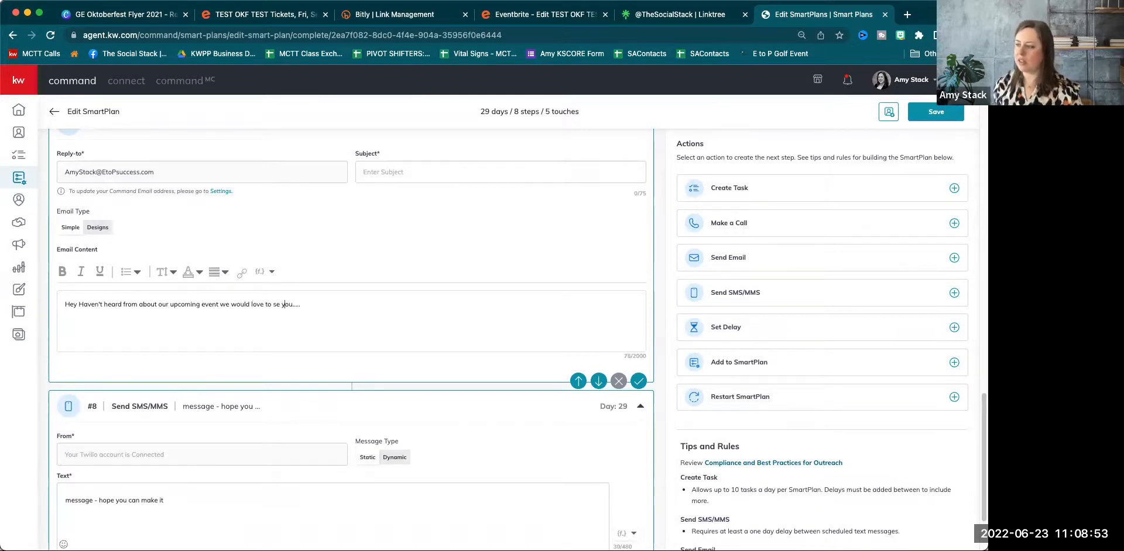
click(280, 305)
text(e)
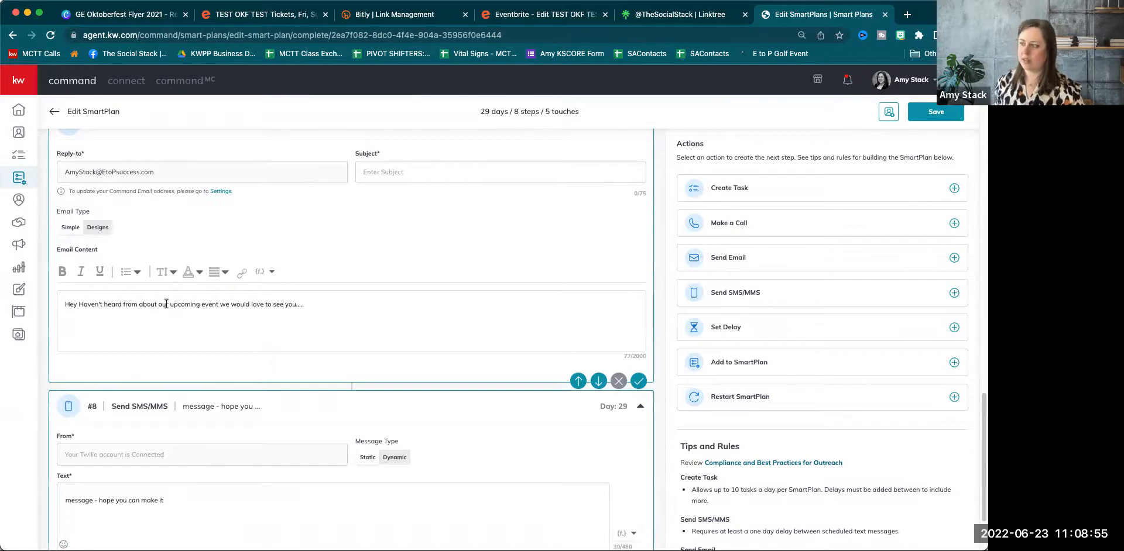
click(561, 17)
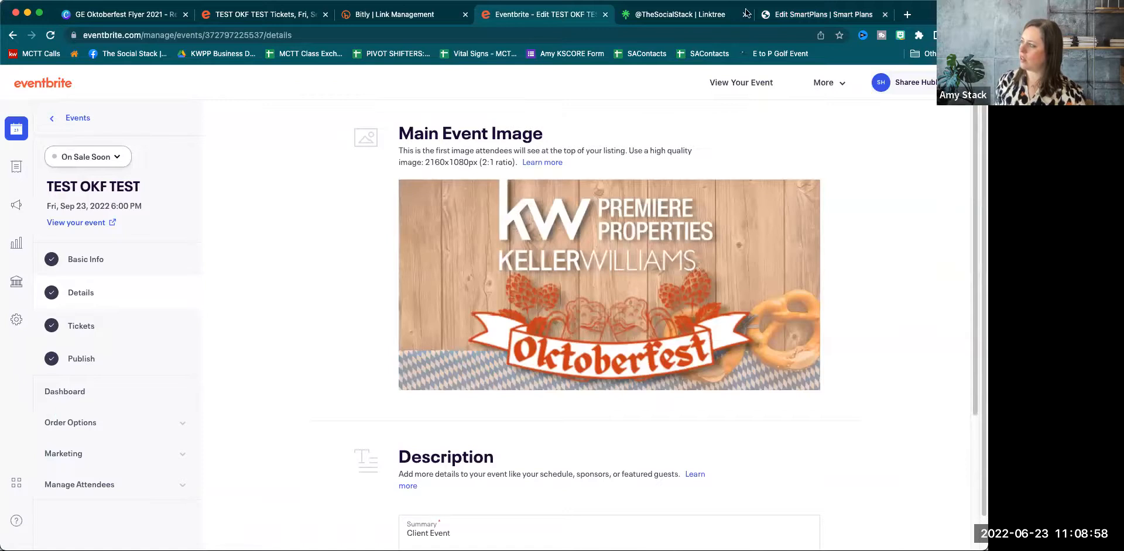
click(805, 15)
text(https://bit.ly/okftest22)
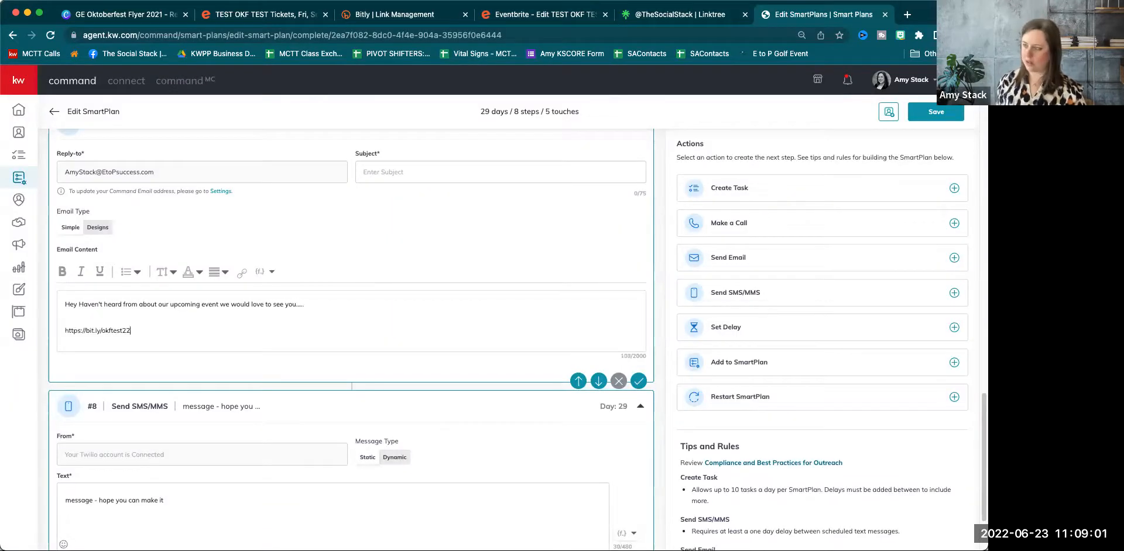
triple_click(113, 331)
key(super+c)
click(243, 273)
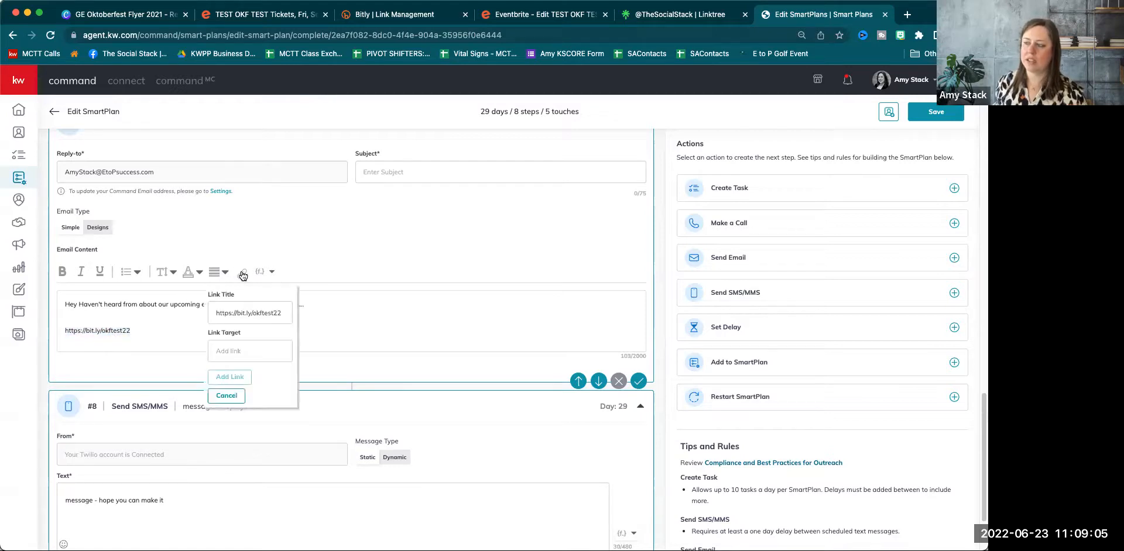
right_click(235, 351)
click(252, 436)
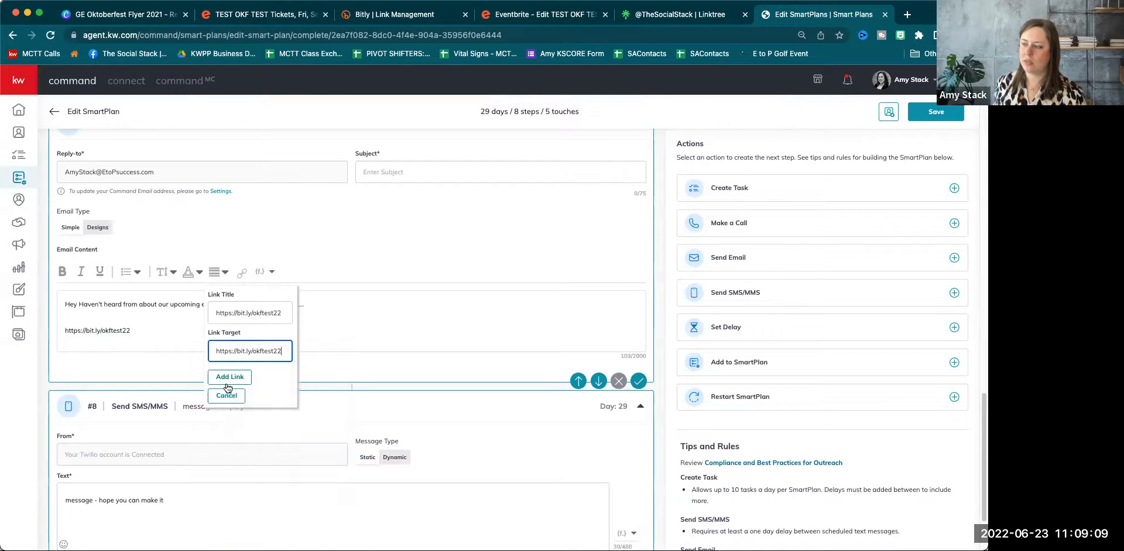
click(223, 377)
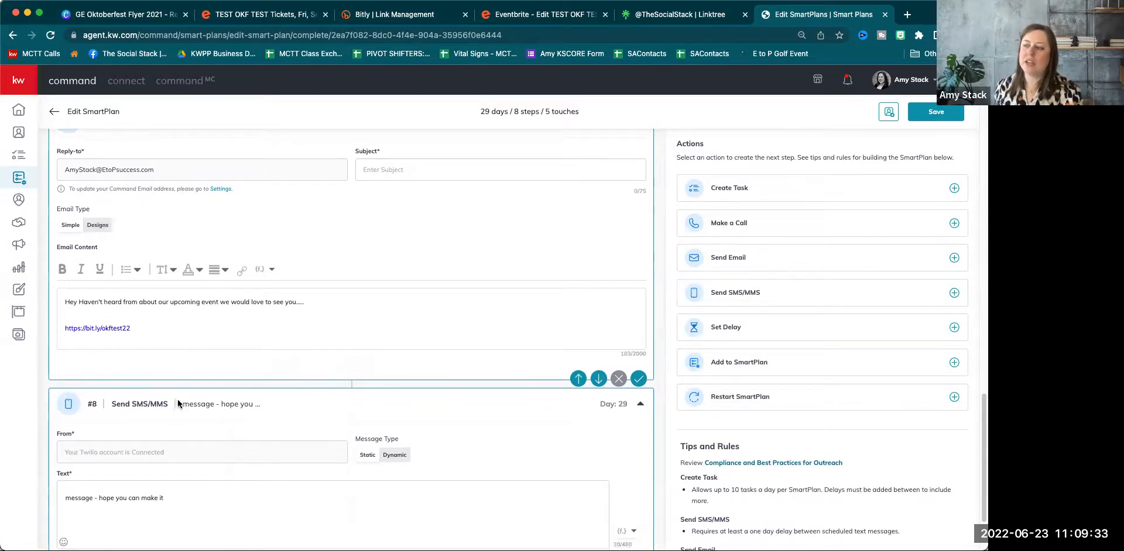
Add a new delay step at the end of the plan, after the Day 29 text.
scroll(158, 273, up, 1)
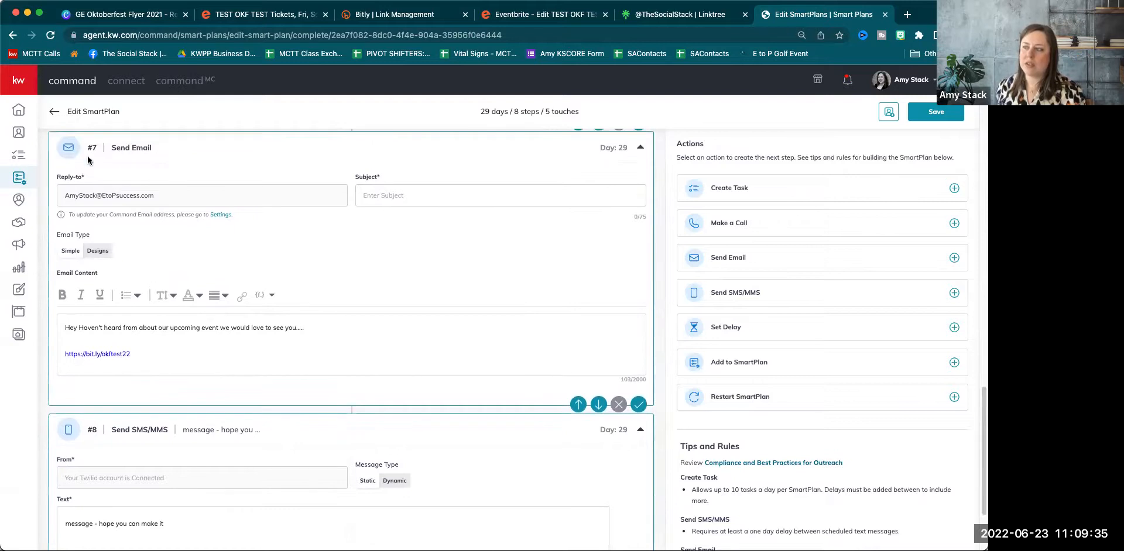
scroll(117, 382, down, 1)
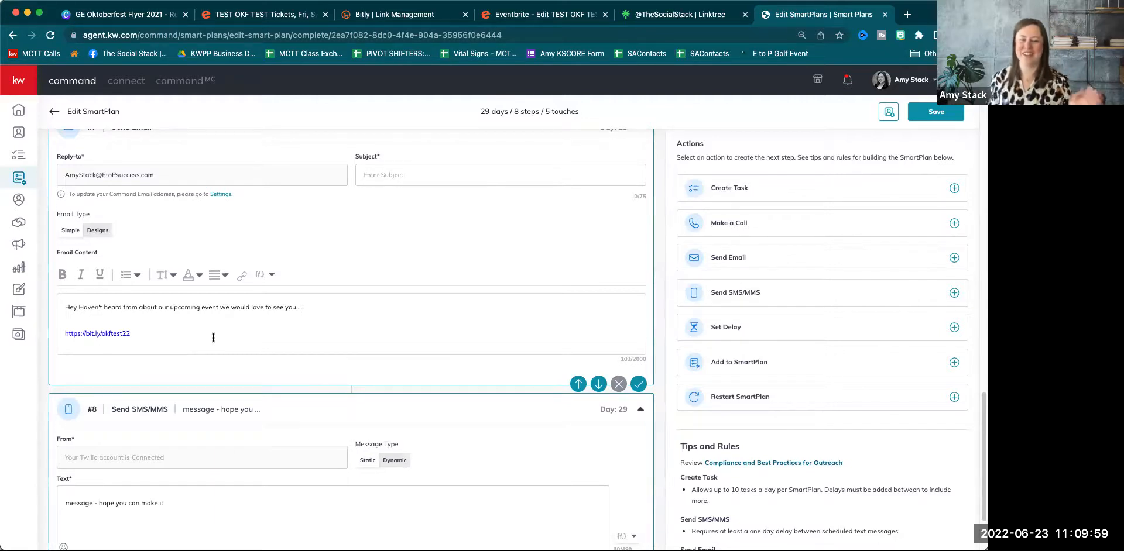
scroll(233, 402, down, 3)
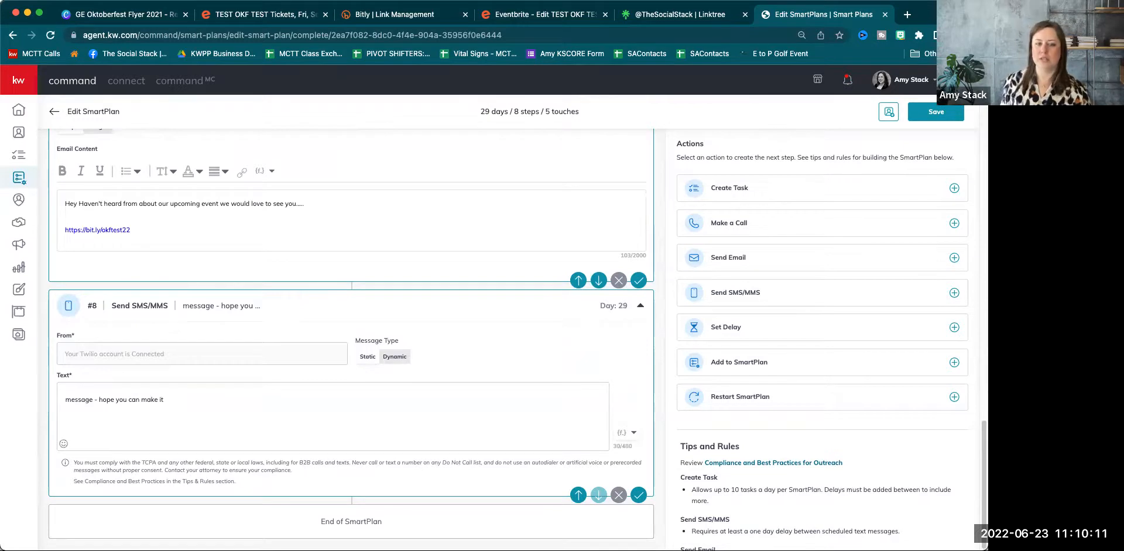
click(720, 329)
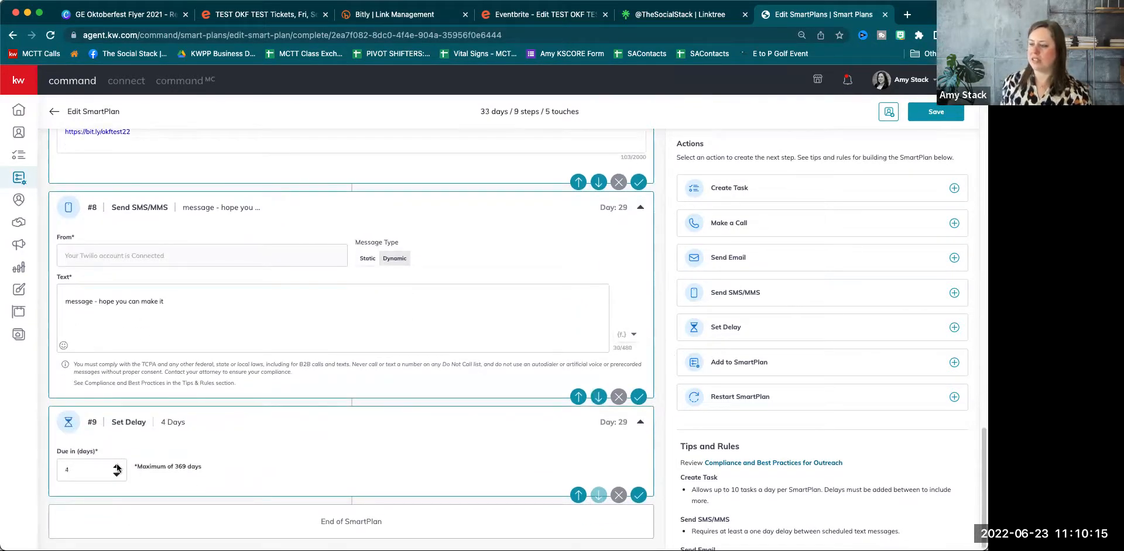
Append an email and an SMS step, and give email #7 the subject 'can you make it?'.
click(719, 266)
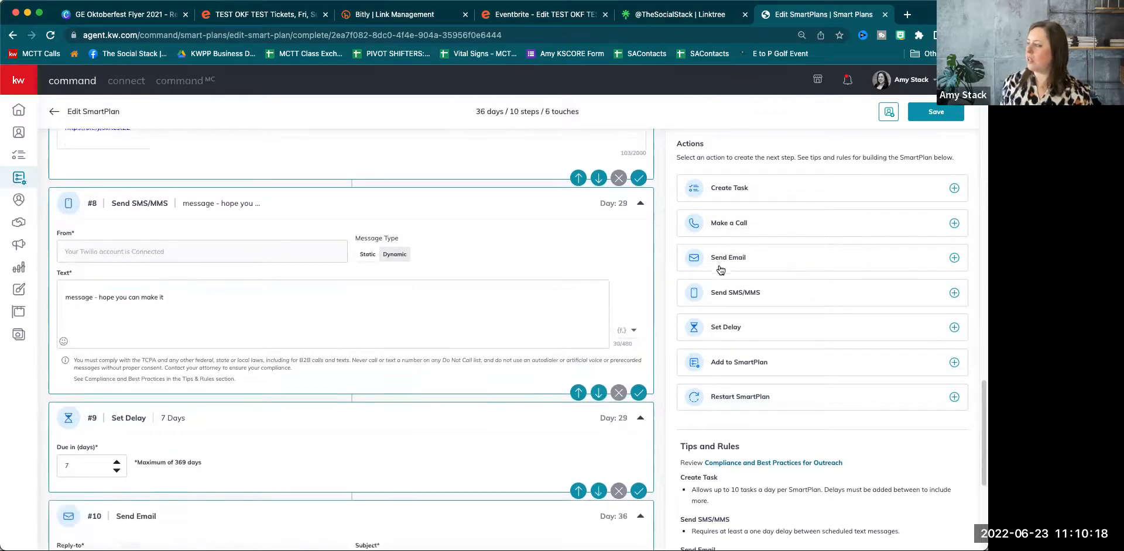
click(744, 294)
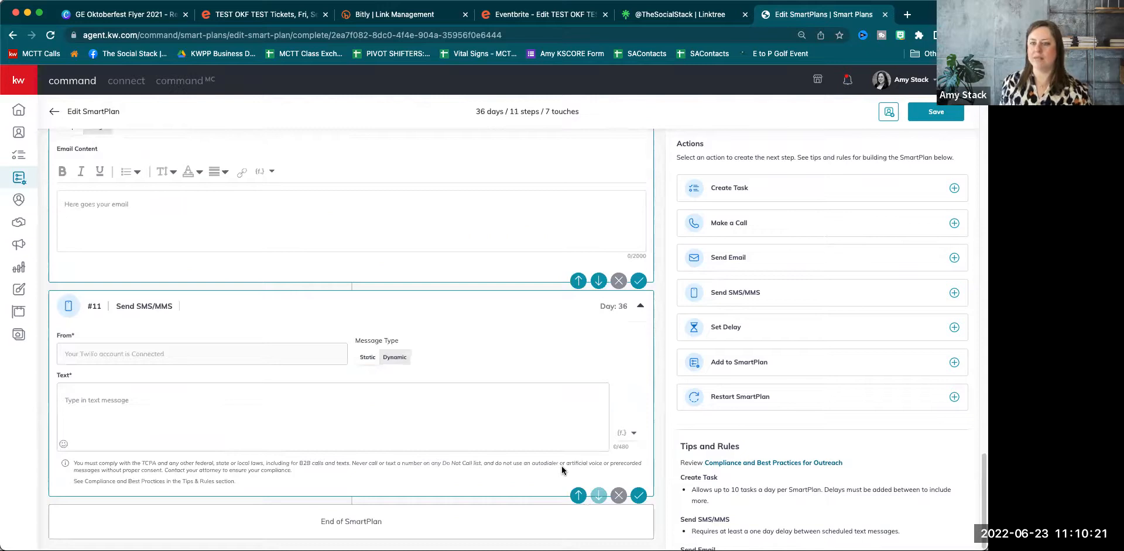
scroll(519, 417, up, 10)
scroll(520, 417, up, 2)
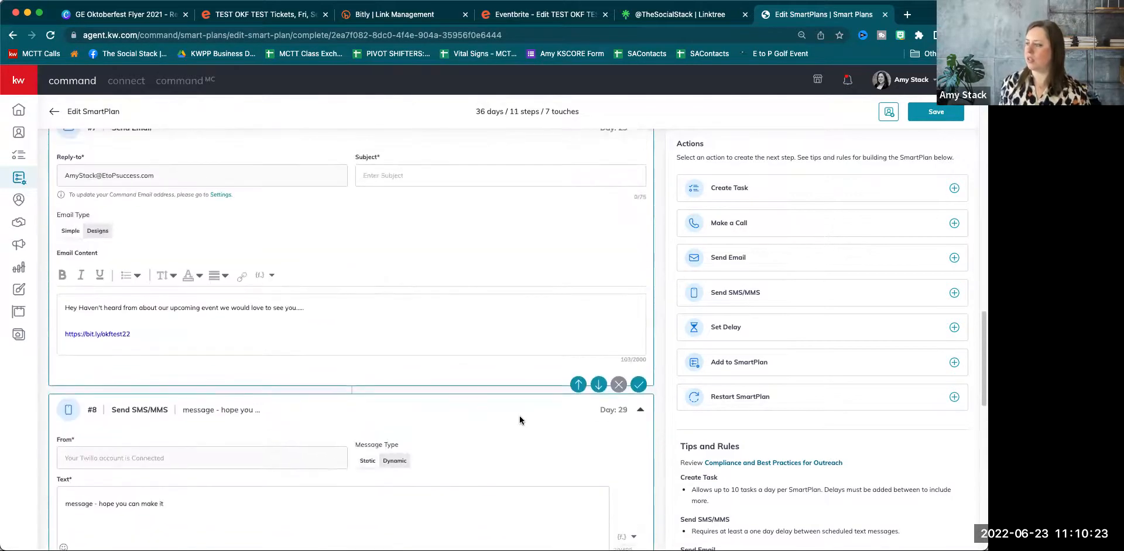
click(416, 198)
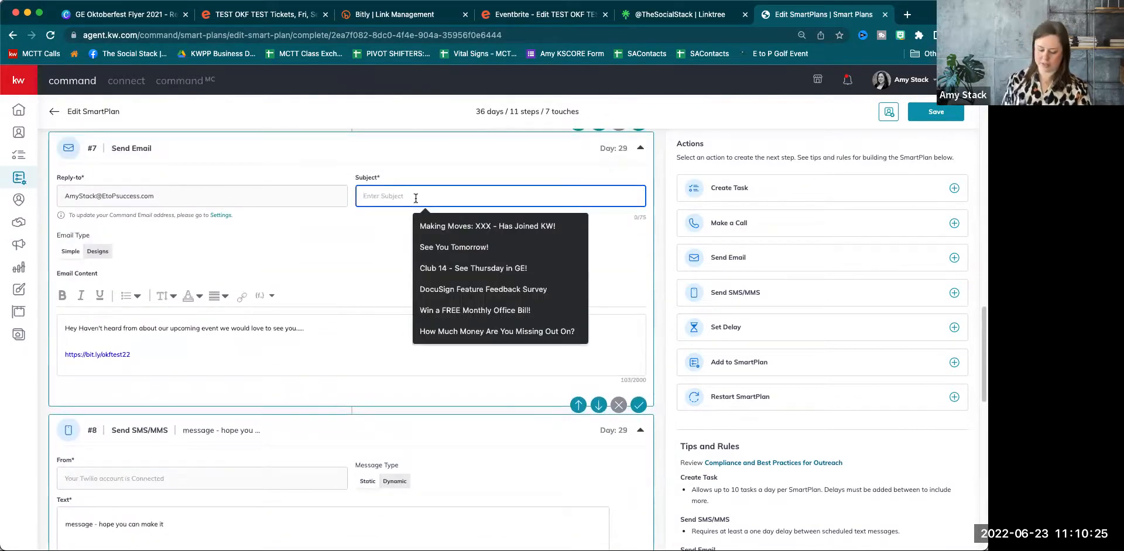
text(can you make i)
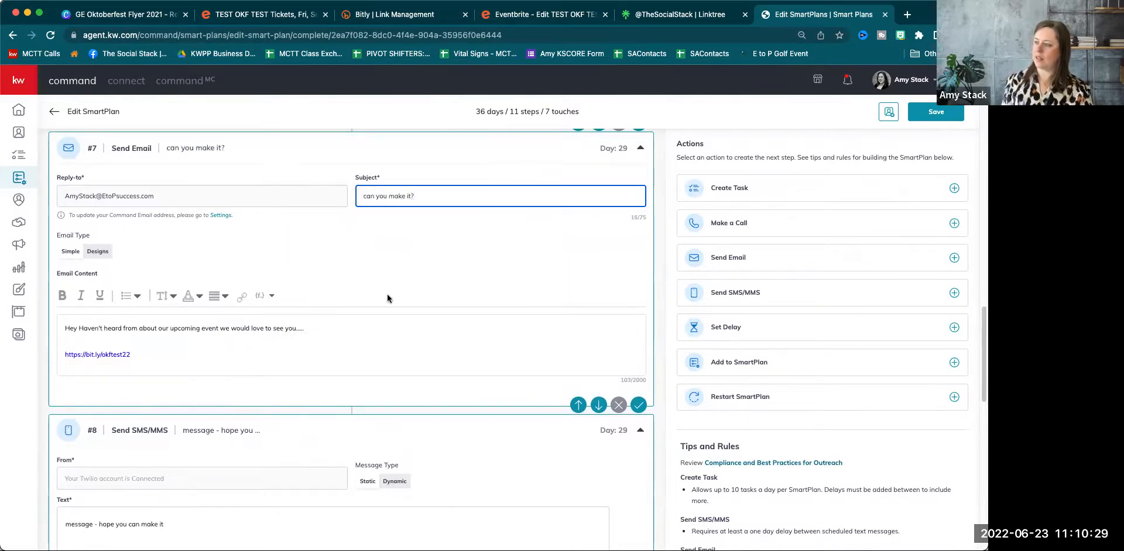
text(t?)
Write email #10's body: 'cant wait to see you' and 'event details' on the next line.
scroll(388, 299, down, 10)
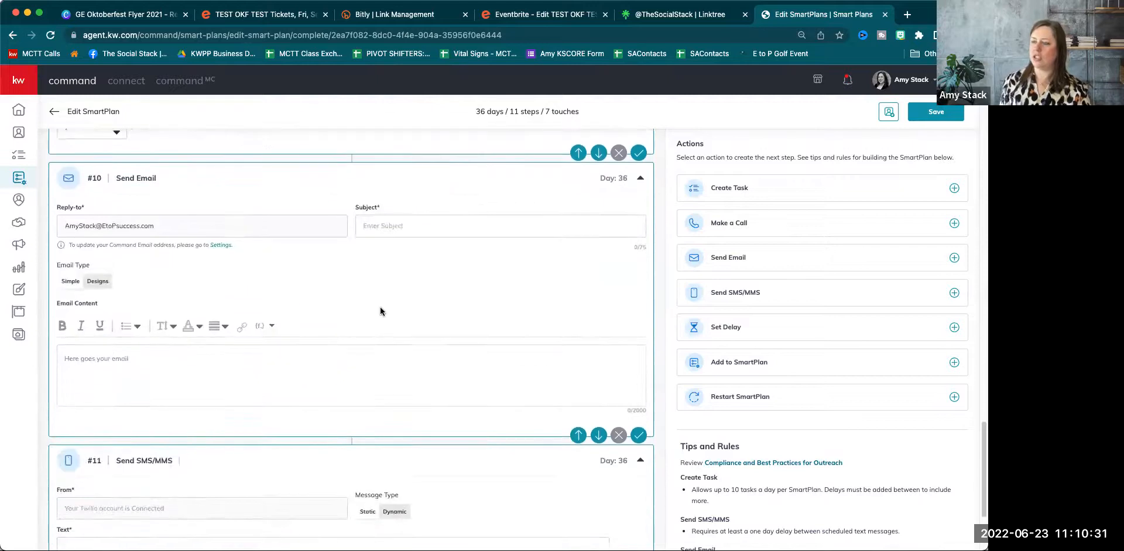
scroll(381, 309, down, 2)
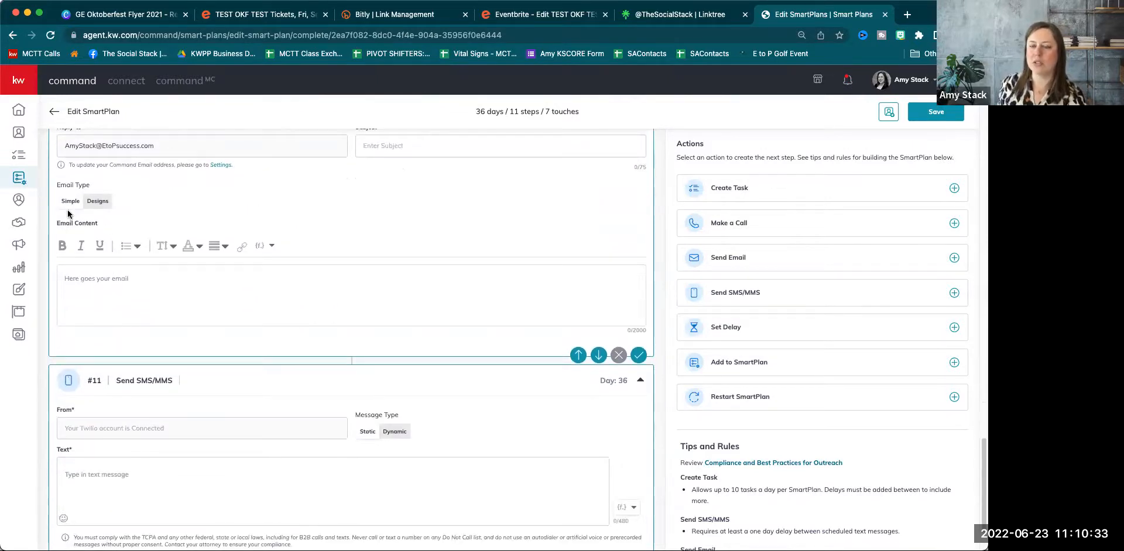
click(106, 280)
text(cant wait to see you)
key(Return)
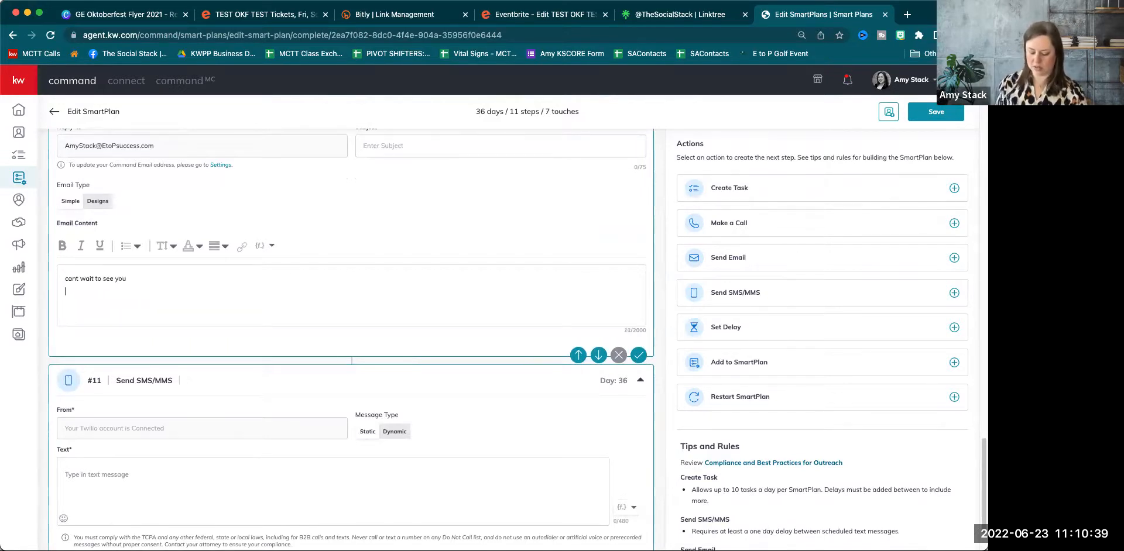
text(event d)
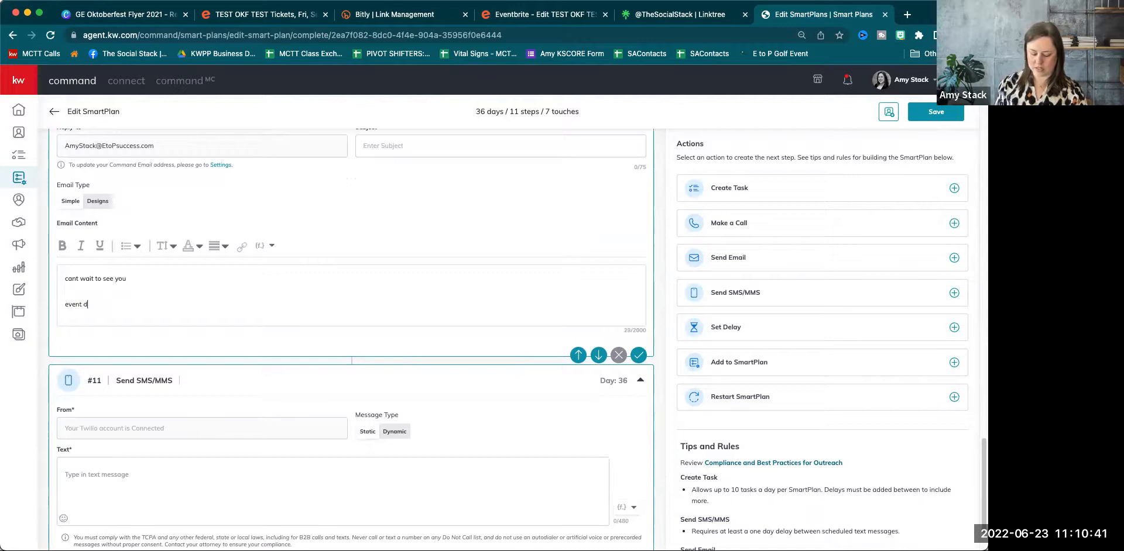
text(etials)
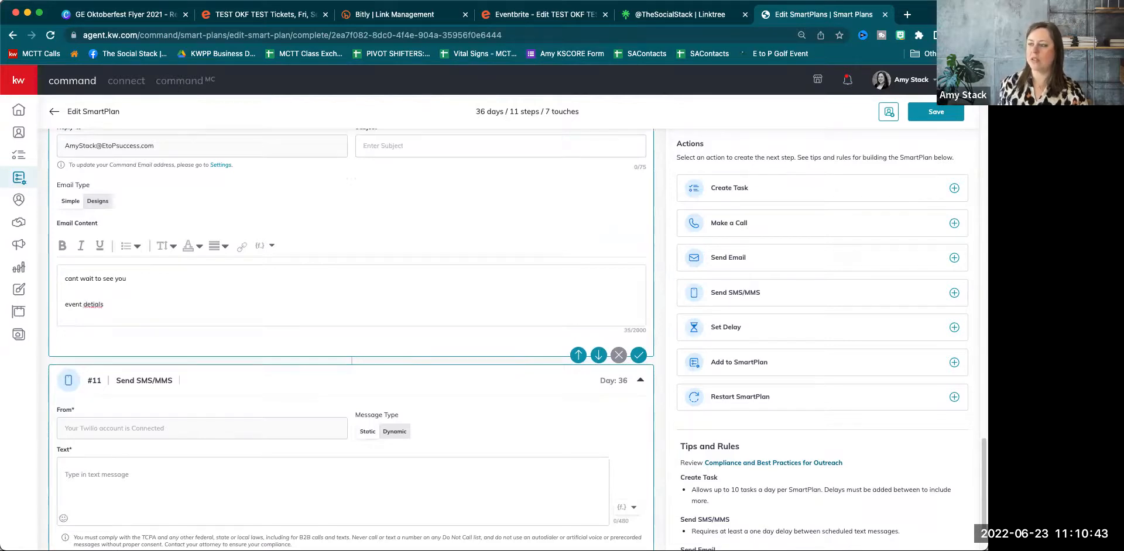
key(BackSpace)
key(BackSpace)
key(BackSpace)
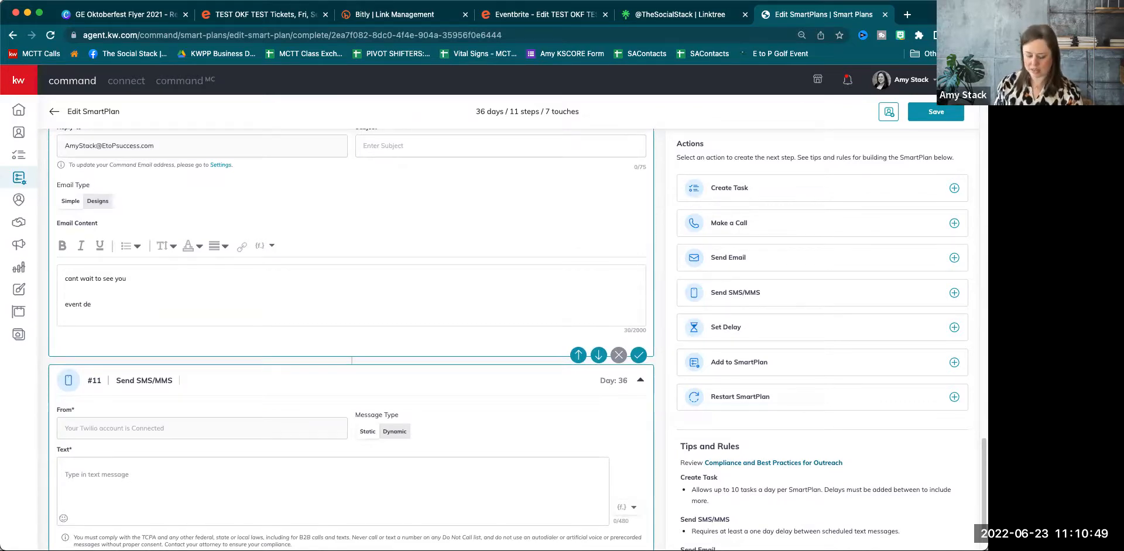
text(tails)
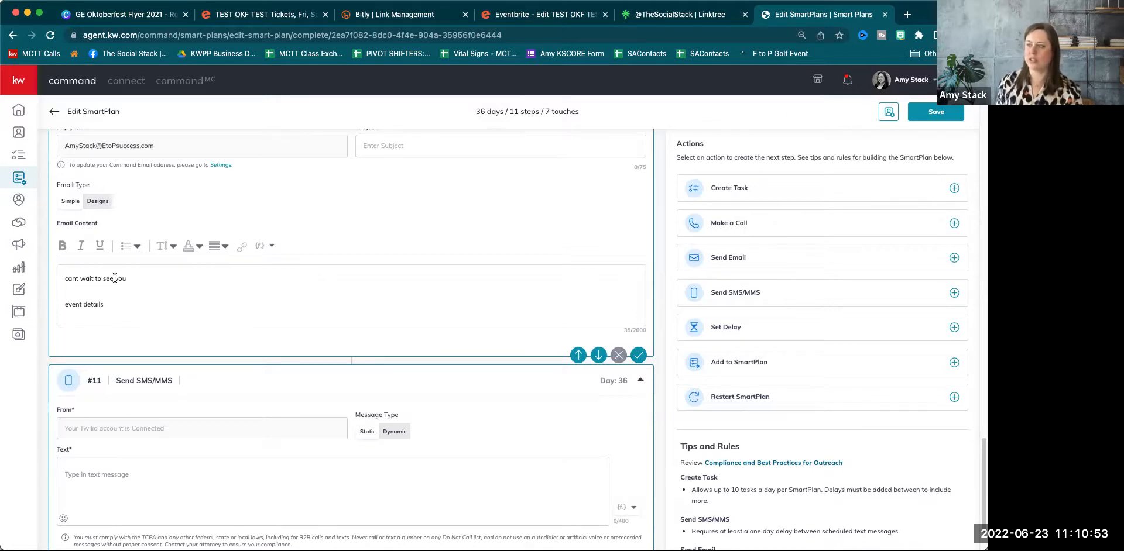
scroll(129, 337, down, 2)
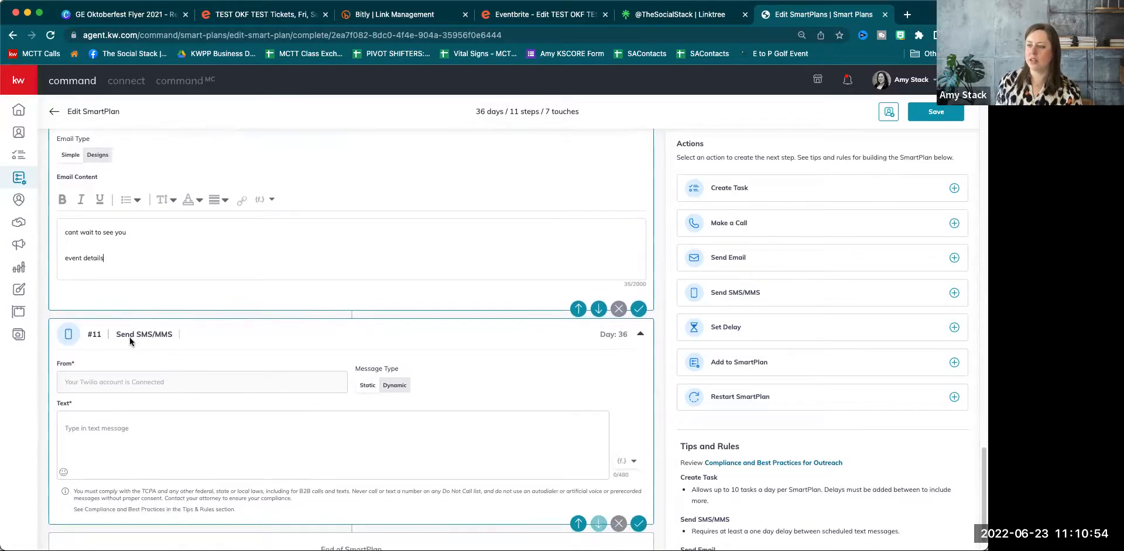
Switch the Day 36 SMS step to dynamic messages and back to a single static message.
click(101, 426)
scroll(175, 436, down, 1)
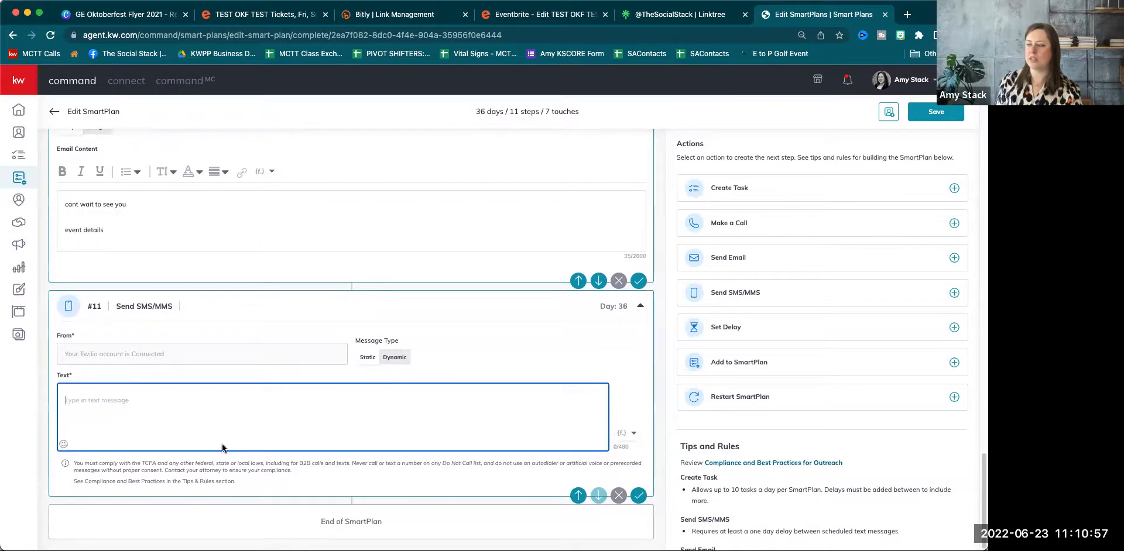
click(413, 360)
scroll(314, 405, down, 5)
scroll(314, 405, up, 2)
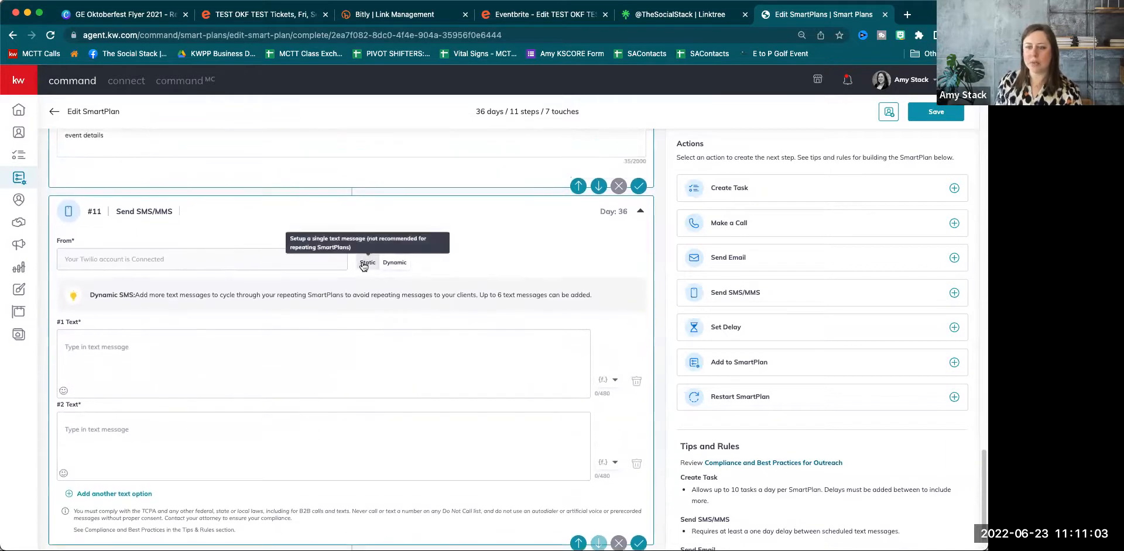
click(362, 264)
Write 'Hi {contact.first.name} can you believe OKF is almost here we can't wait to see you on Friday!'.
click(130, 398)
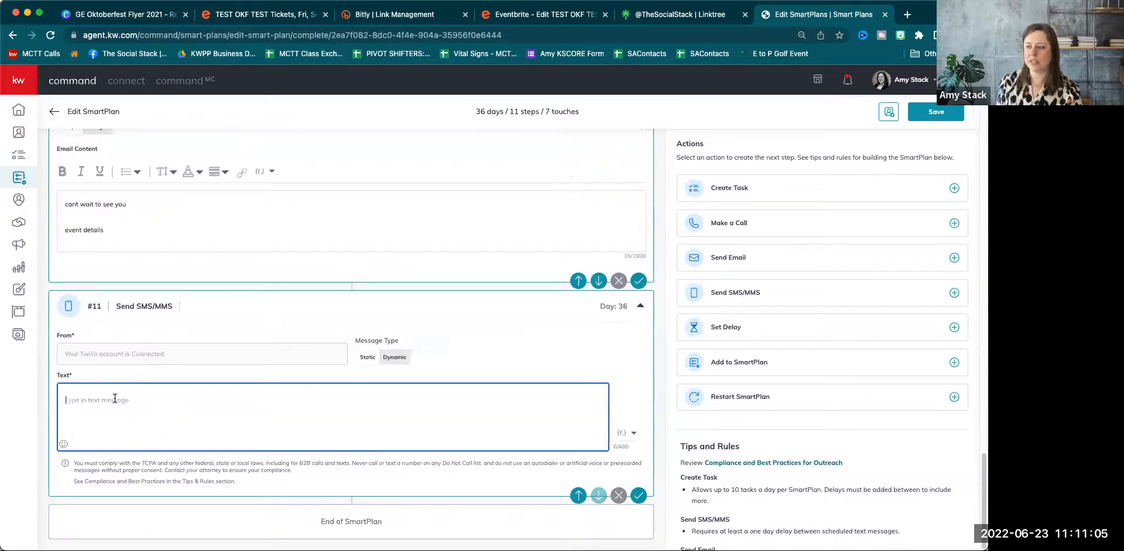
text(Hi)
click(627, 433)
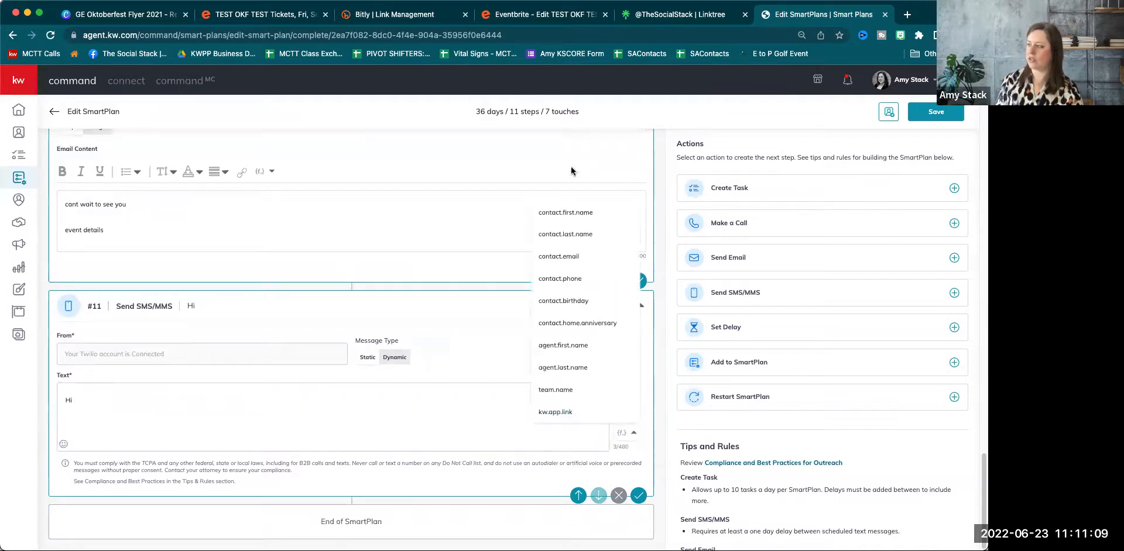
click(573, 213)
click(174, 400)
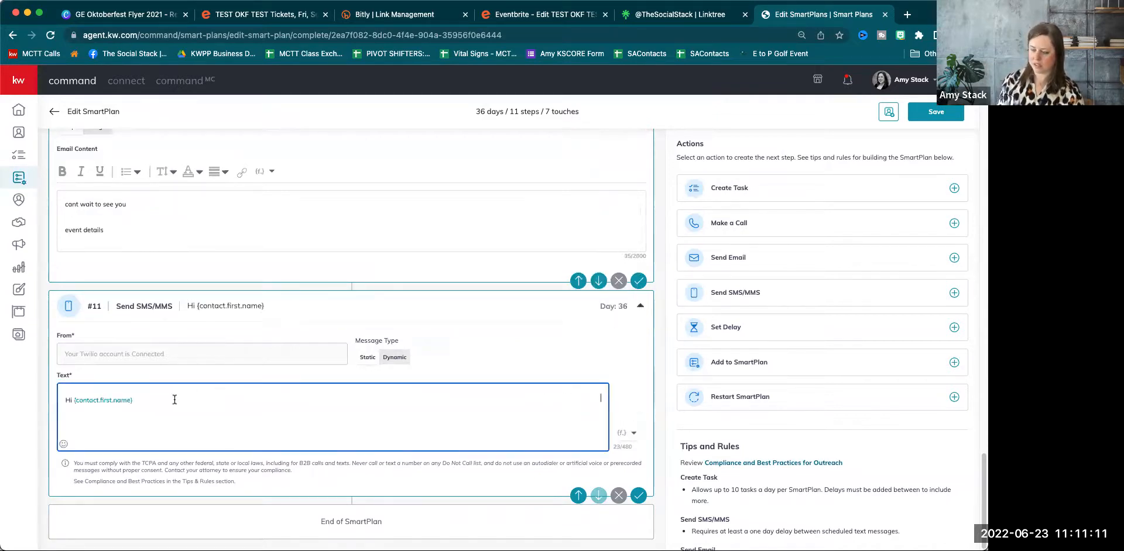
text(can you belive OKF )
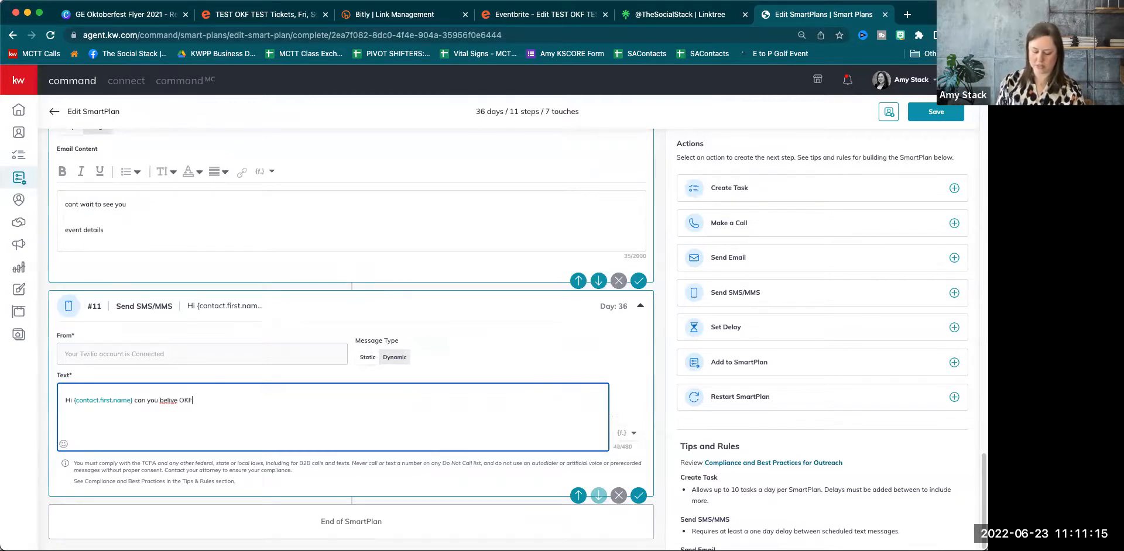
text(is almost he)
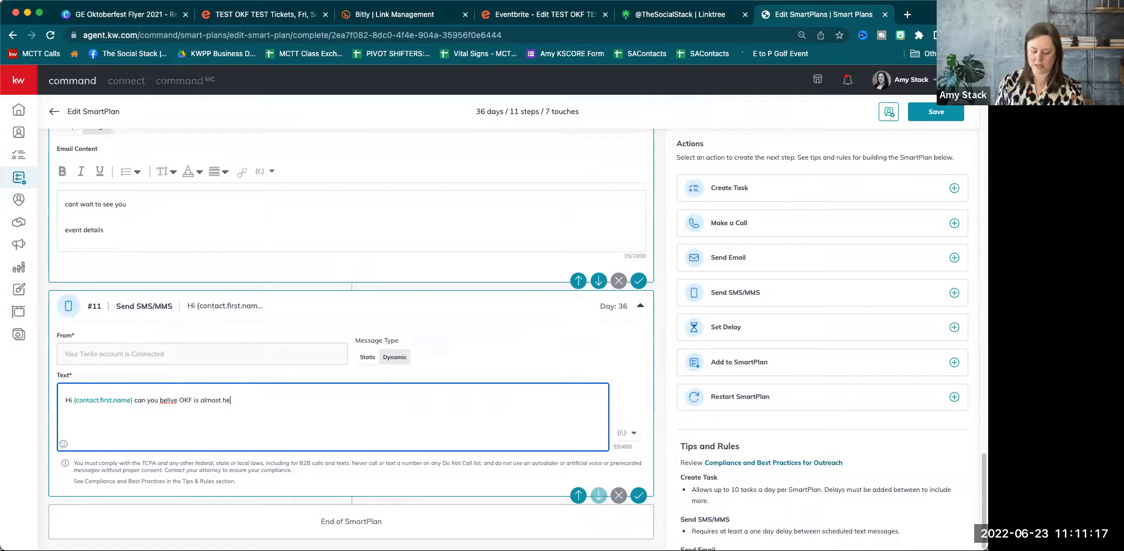
text(re we can't wait to see you on Friday)
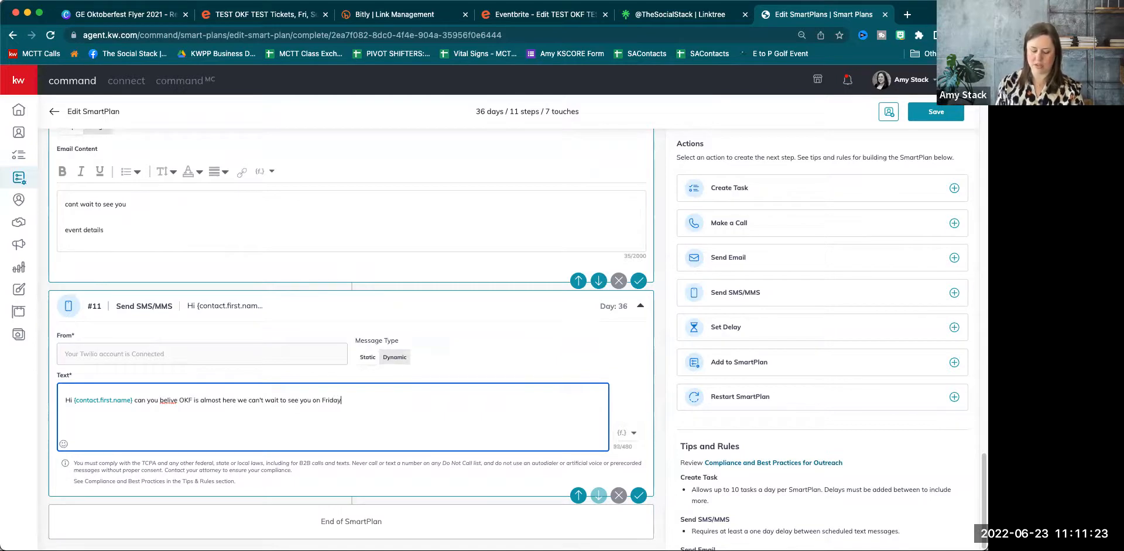
text(!)
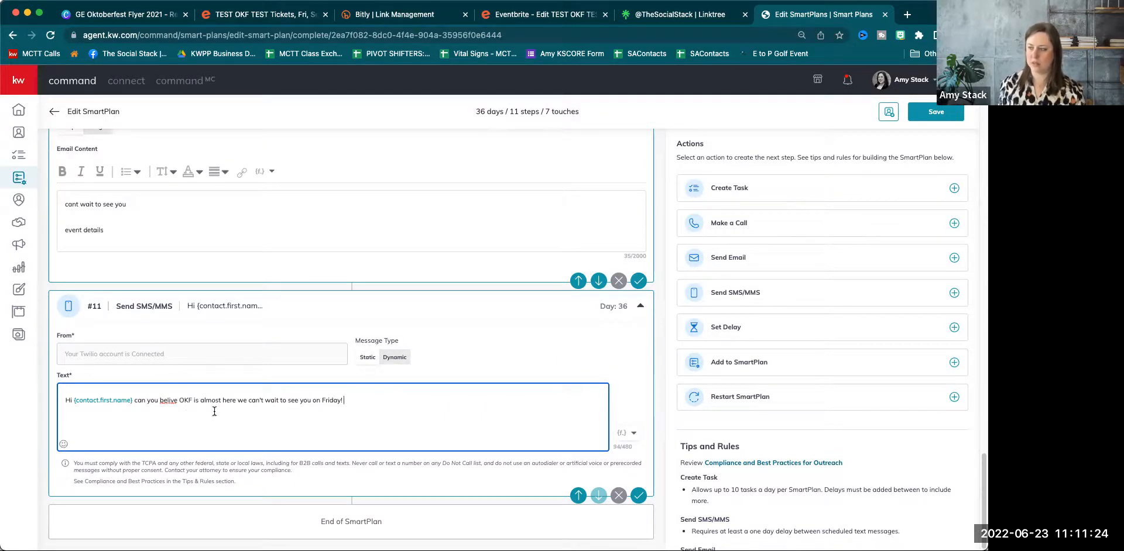
right_click(169, 402)
click(215, 318)
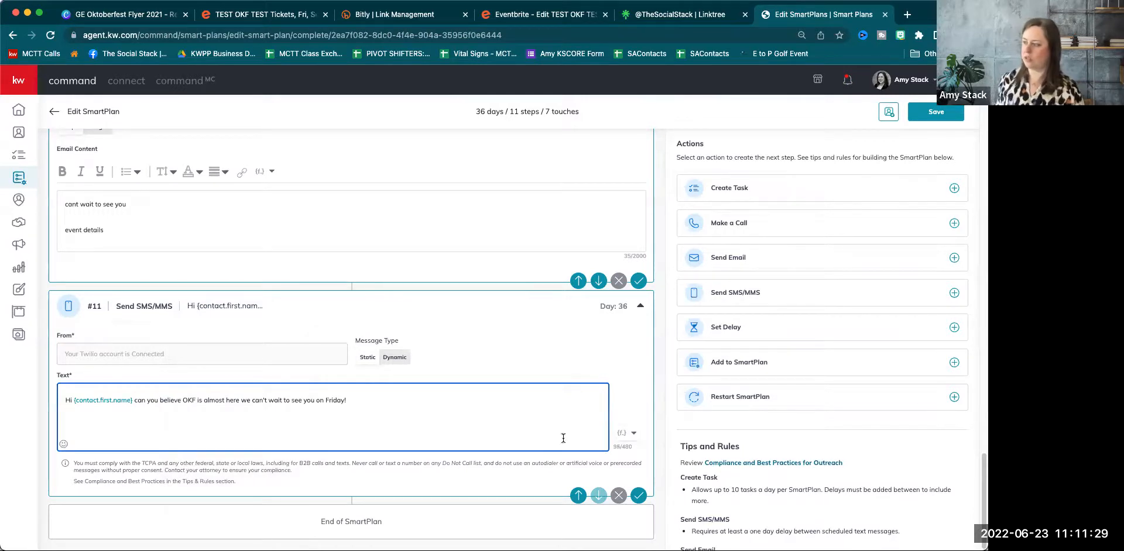
Sign the SMS with the {agent.first.name} and {agent.last.name} fields, separated by a space.
click(630, 438)
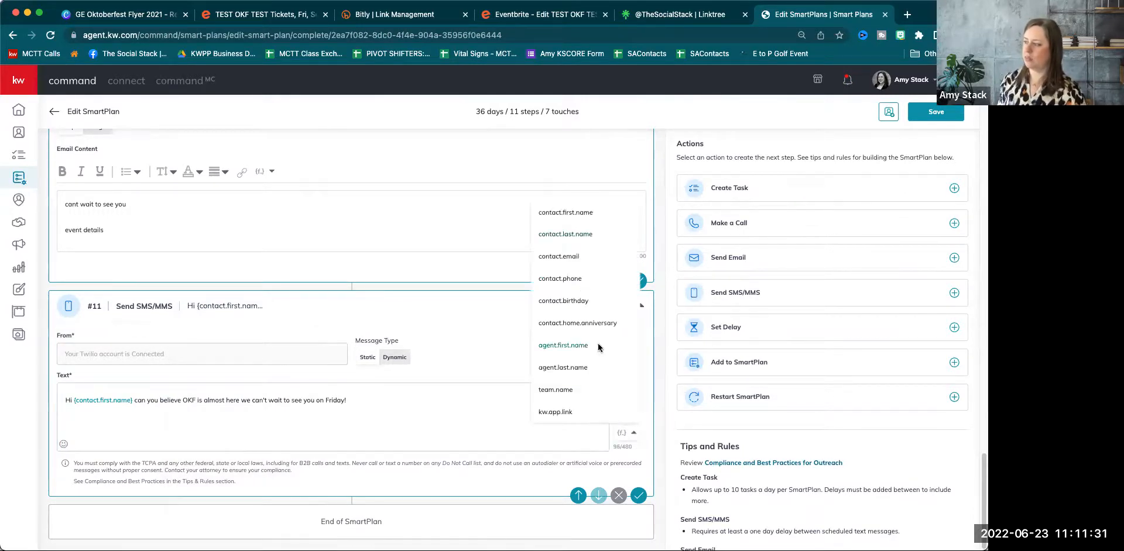
click(586, 346)
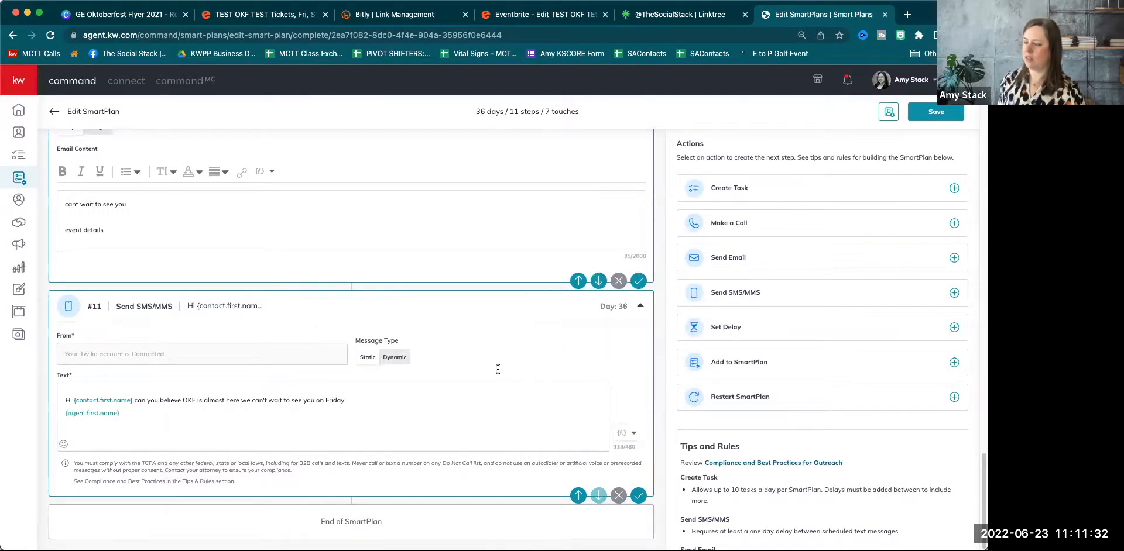
click(625, 433)
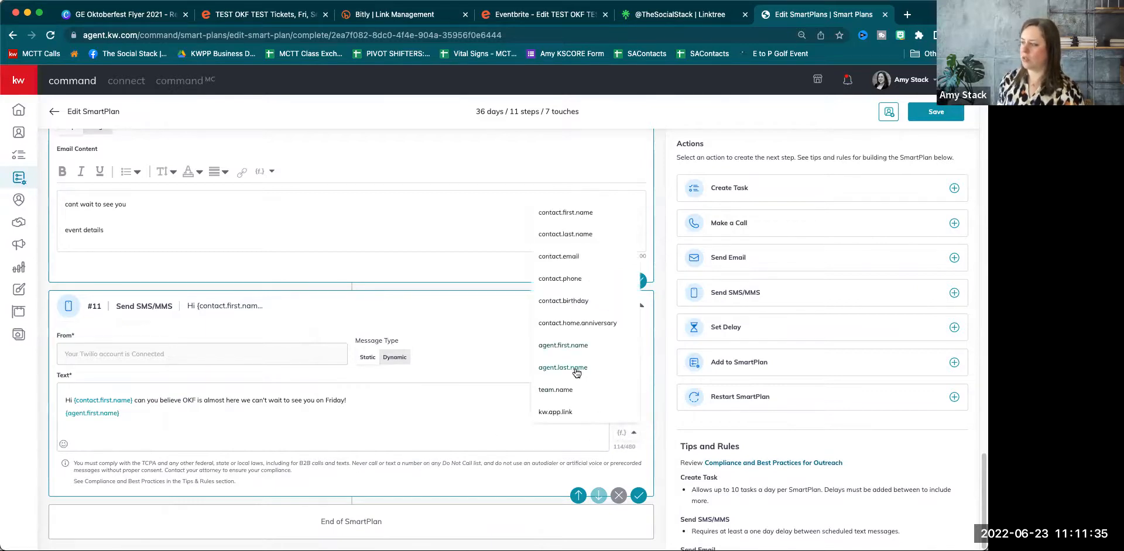
click(577, 368)
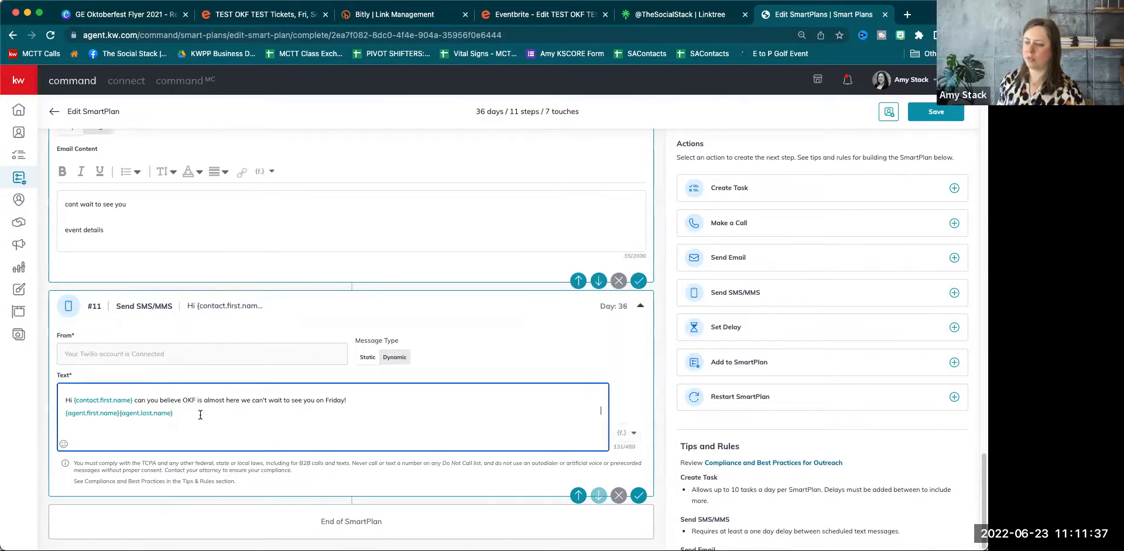
click(120, 414)
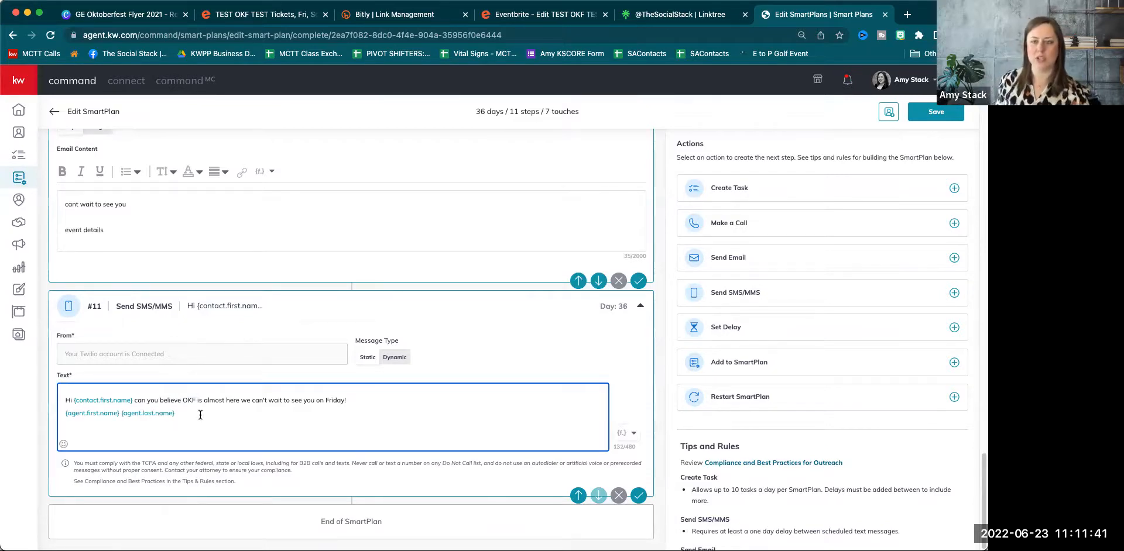
scroll(338, 403, up, 1)
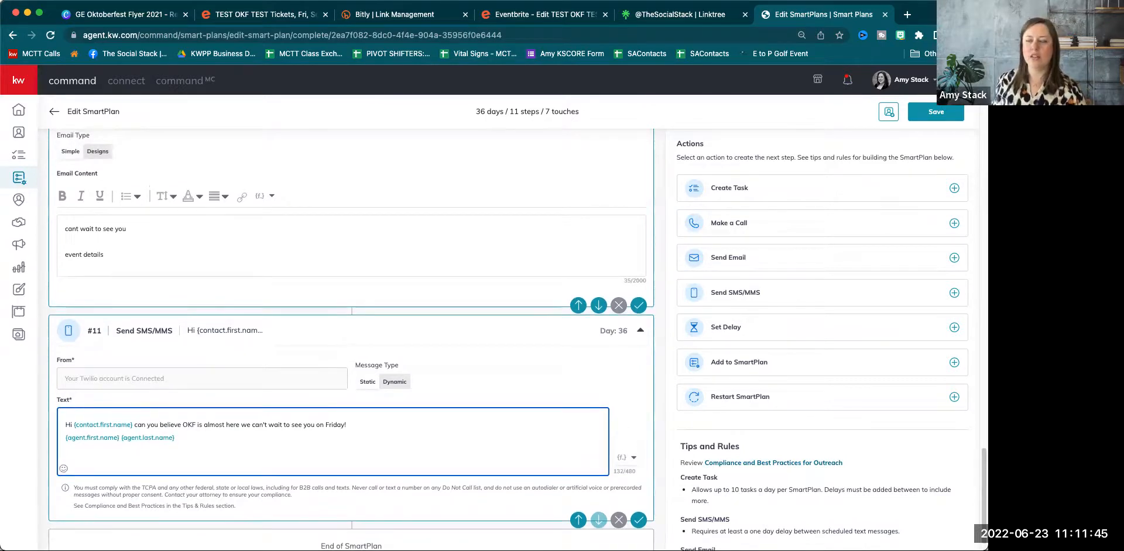
Give email #10 the required subject 'test' and save the plan.
scroll(224, 333, up, 4)
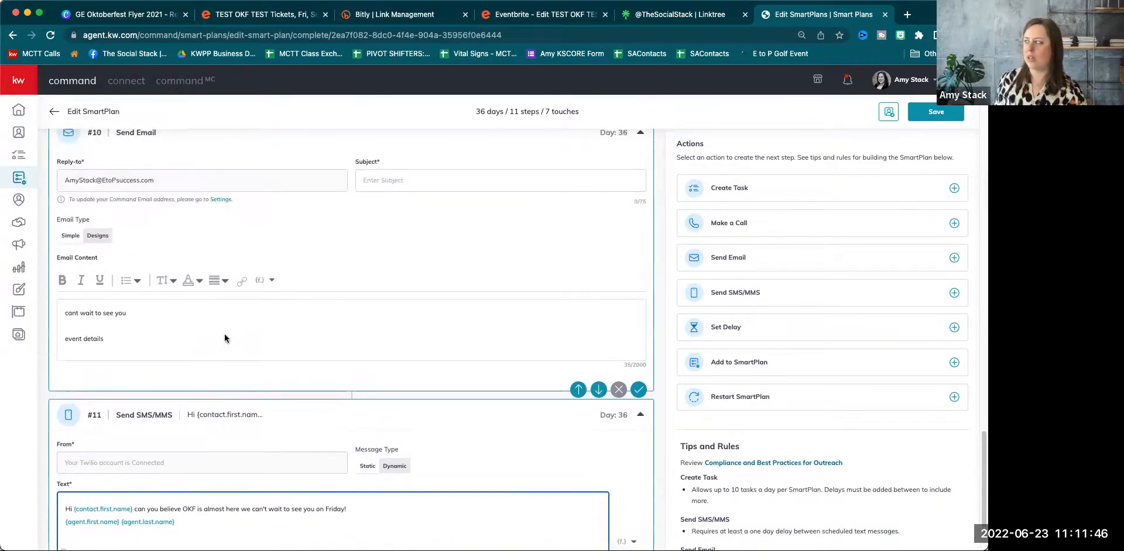
click(935, 111)
click(451, 190)
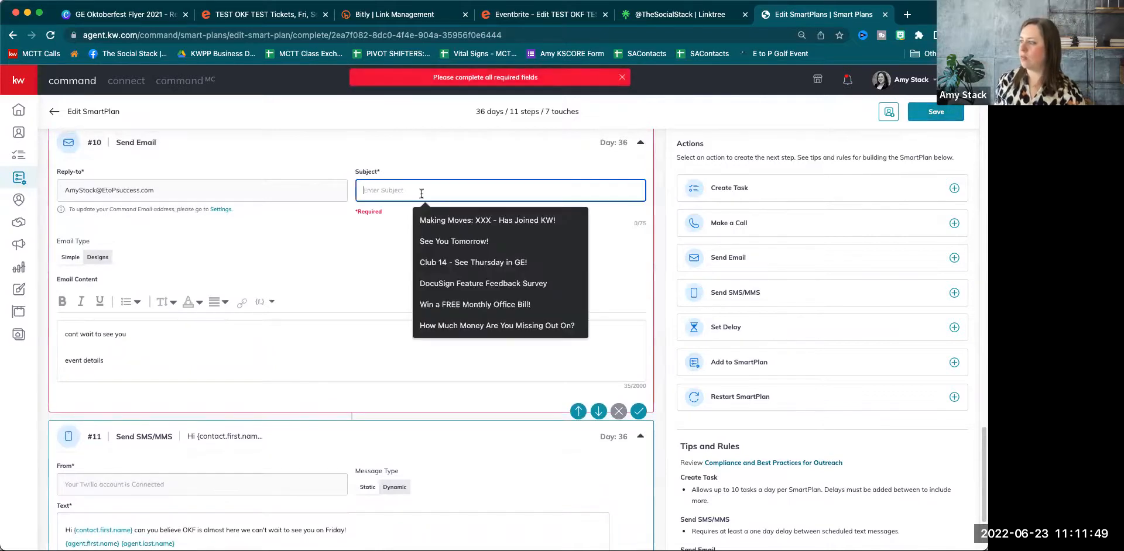
text(test)
click(921, 115)
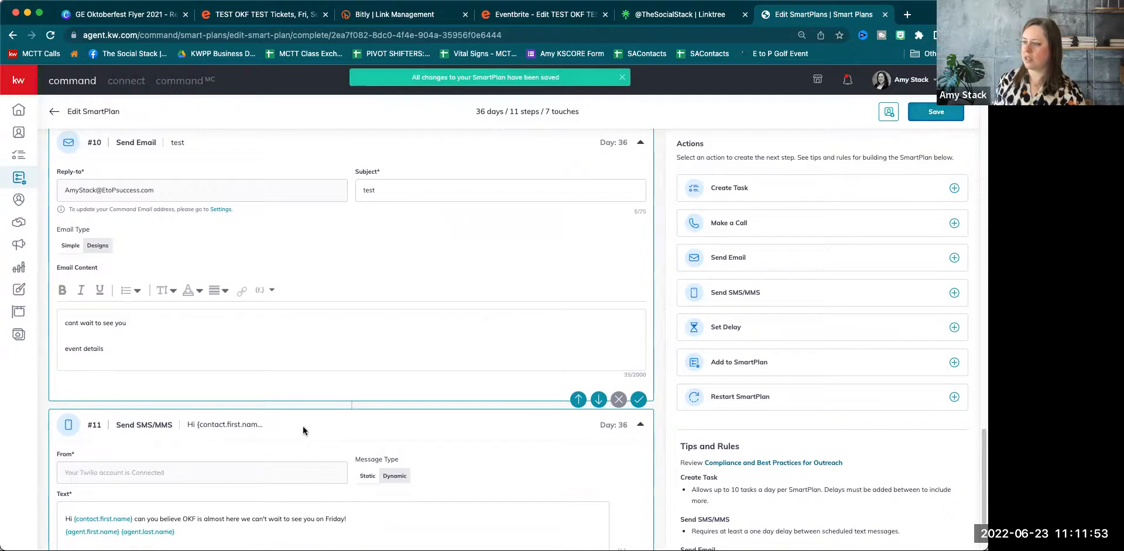
Save the OKF Test plan again and return to the My SmartPlans list.
scroll(416, 255, up, 10)
scroll(417, 255, up, 15)
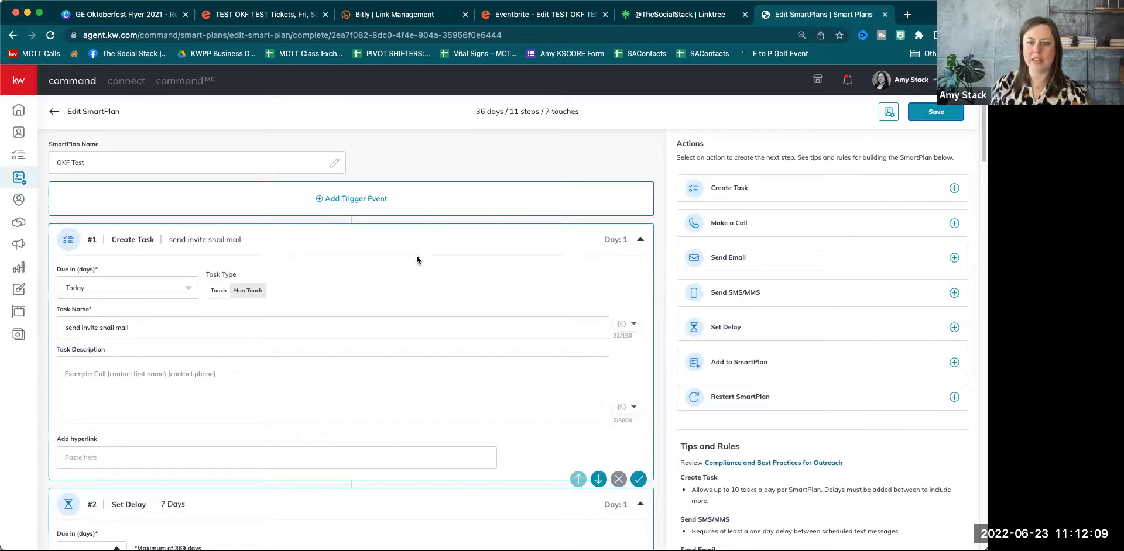
scroll(438, 328, down, 12)
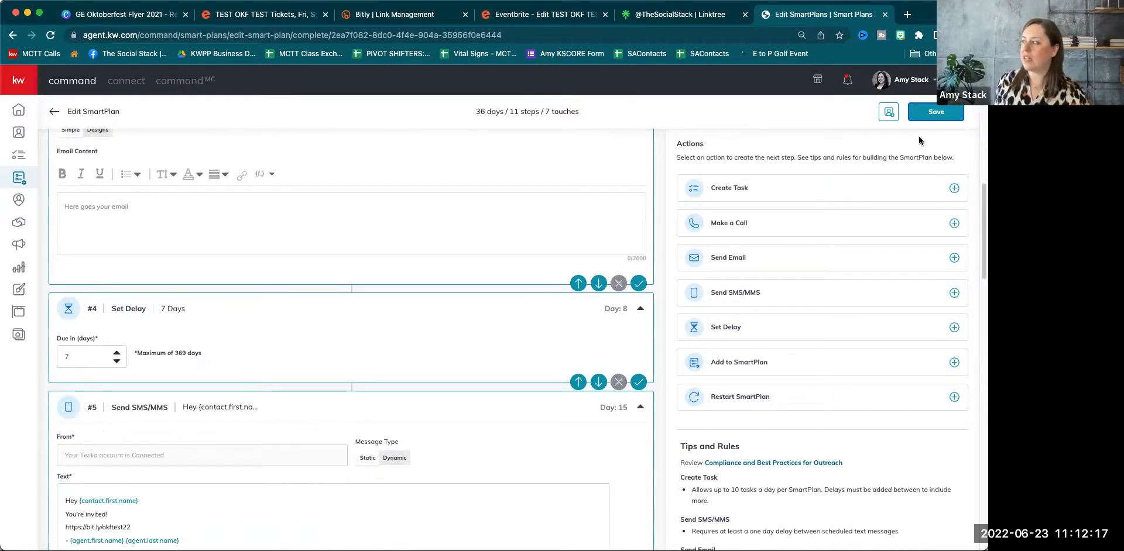
click(925, 115)
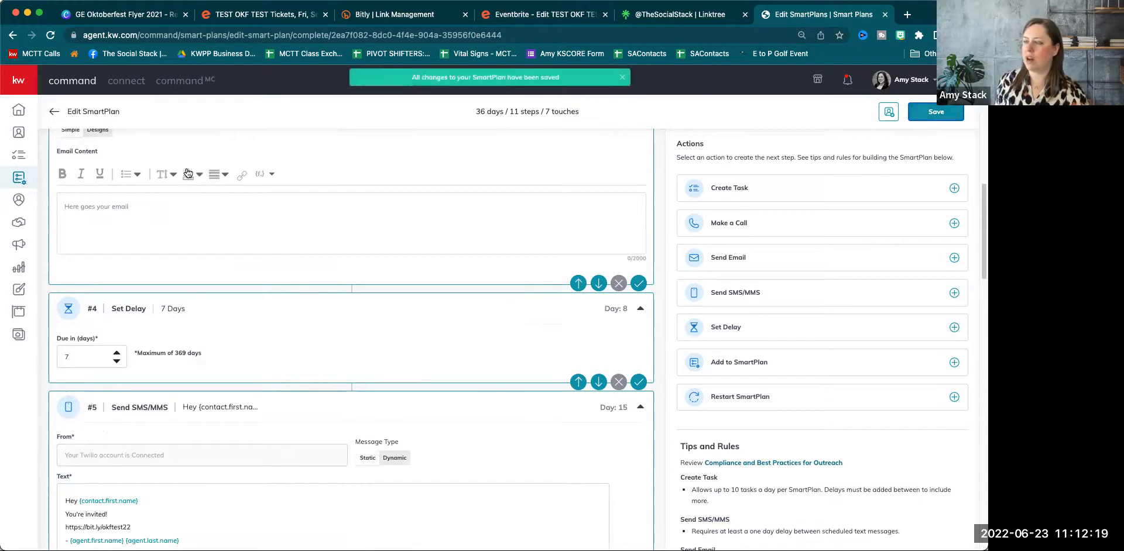
click(54, 112)
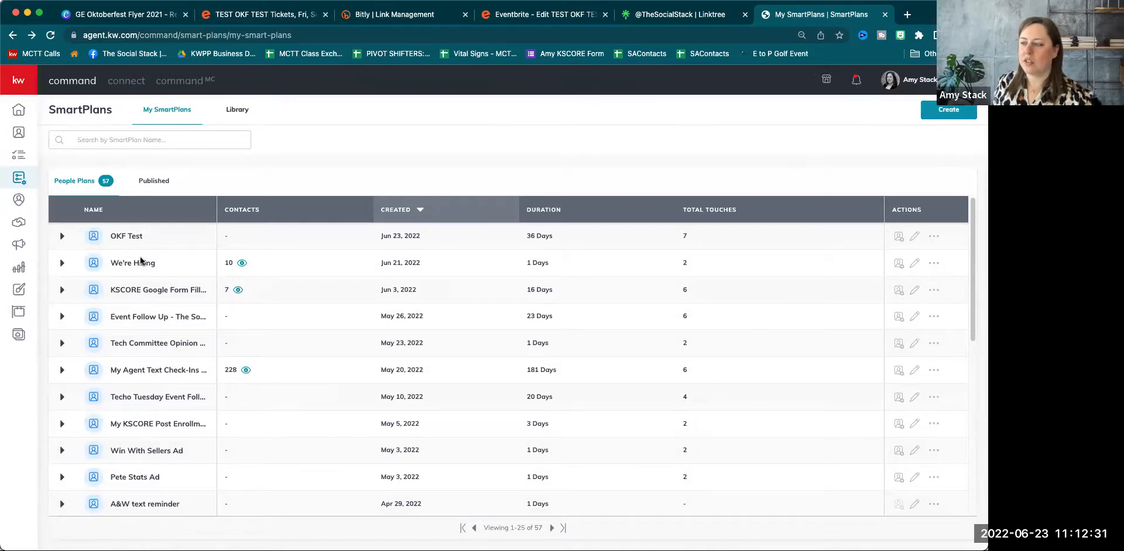
click(242, 264)
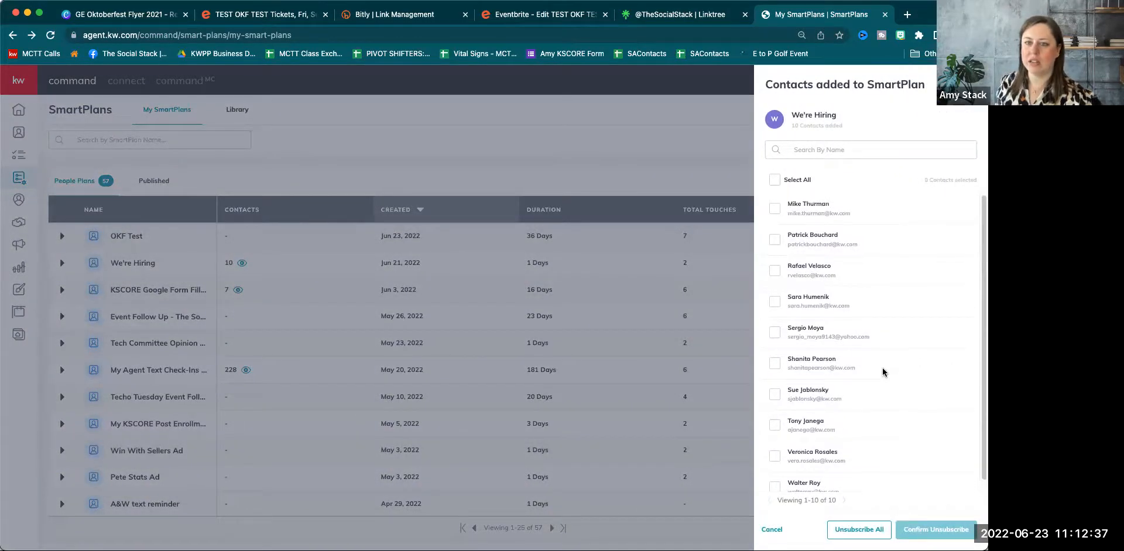
click(778, 212)
click(774, 240)
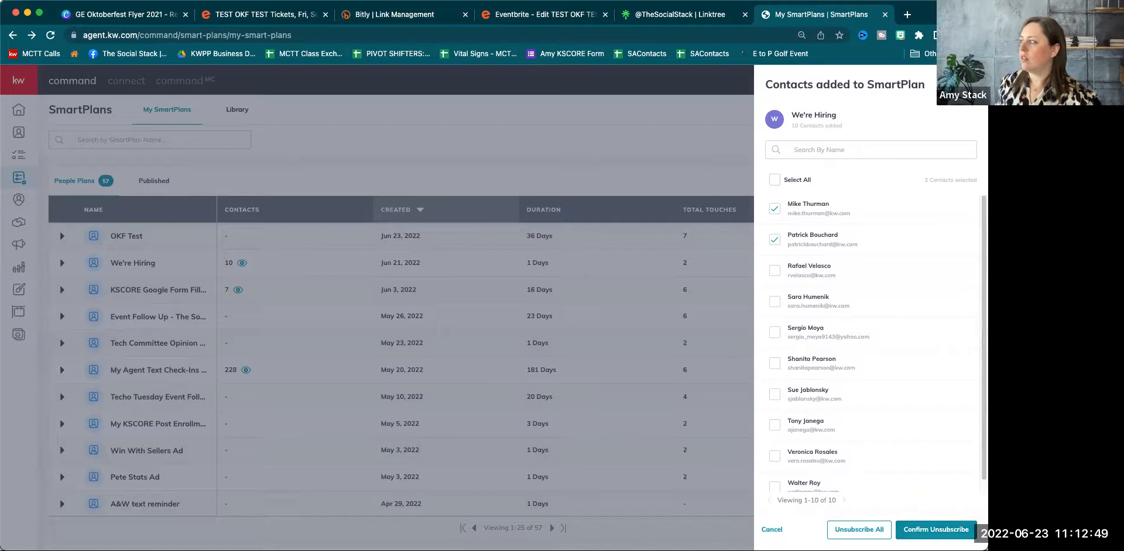
click(971, 84)
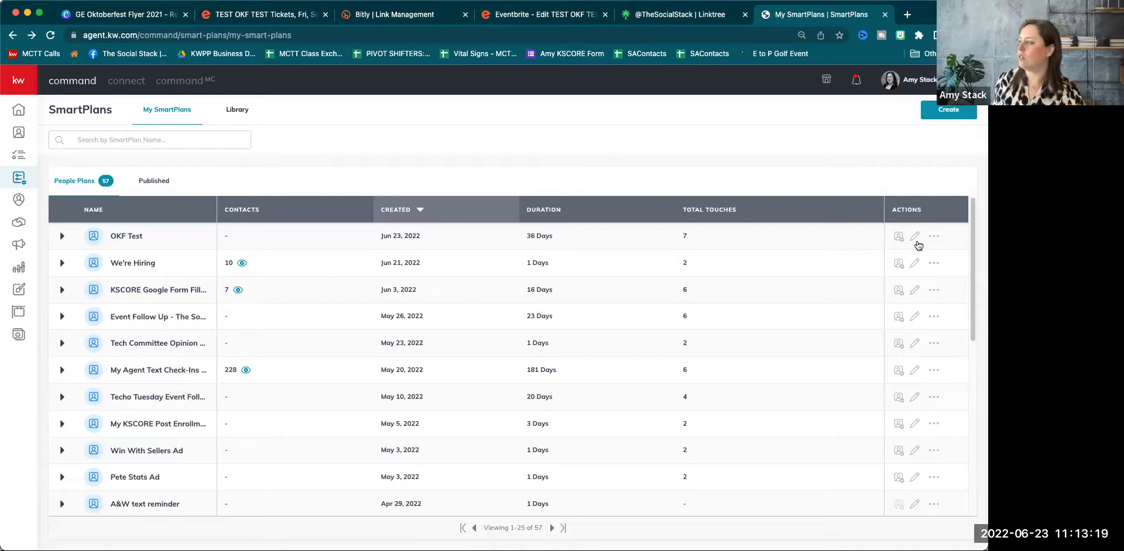
Reopen OKF Test and add task step #12 named 'send cant wait to see you email &'.
click(914, 238)
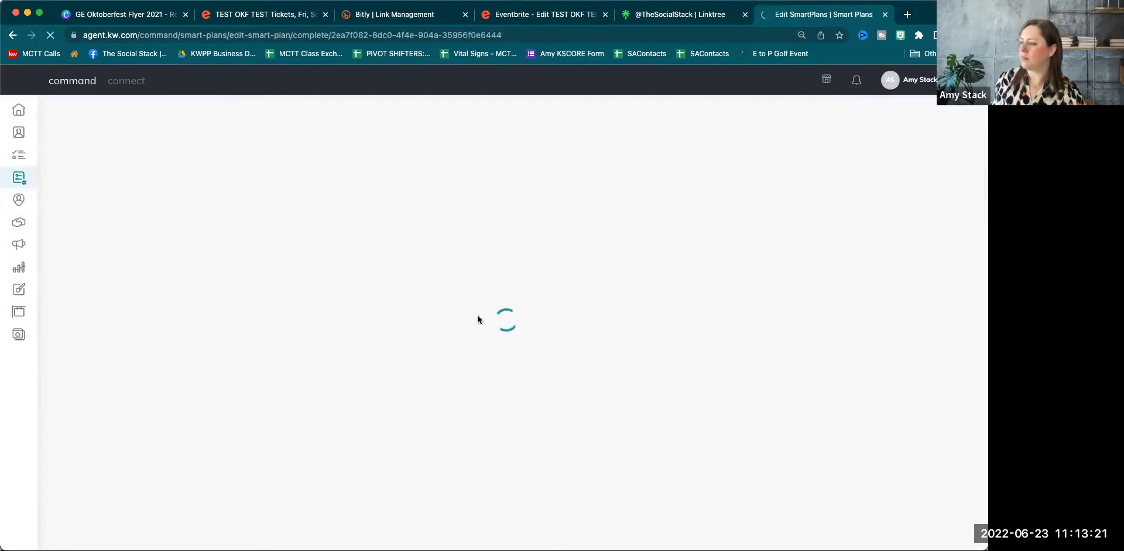
scroll(478, 319, down, 20)
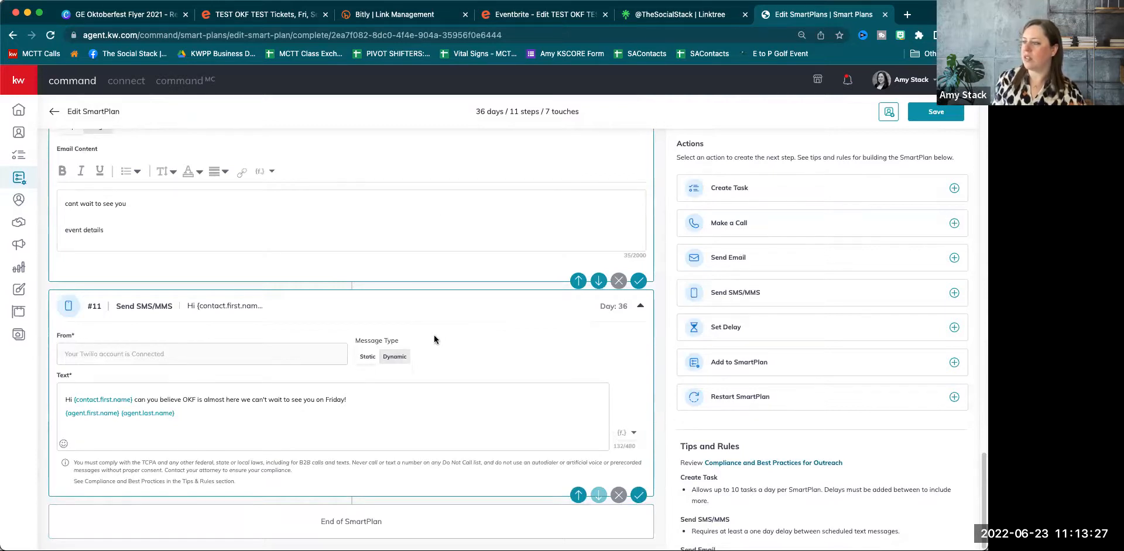
scroll(419, 376, up, 4)
scroll(416, 380, down, 2)
scroll(416, 378, down, 2)
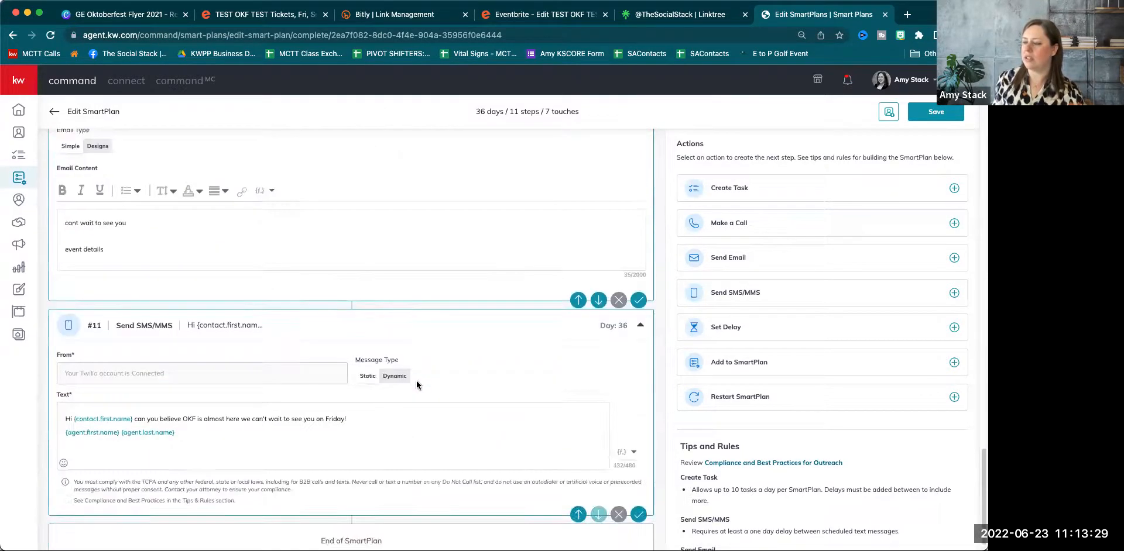
click(776, 194)
click(250, 341)
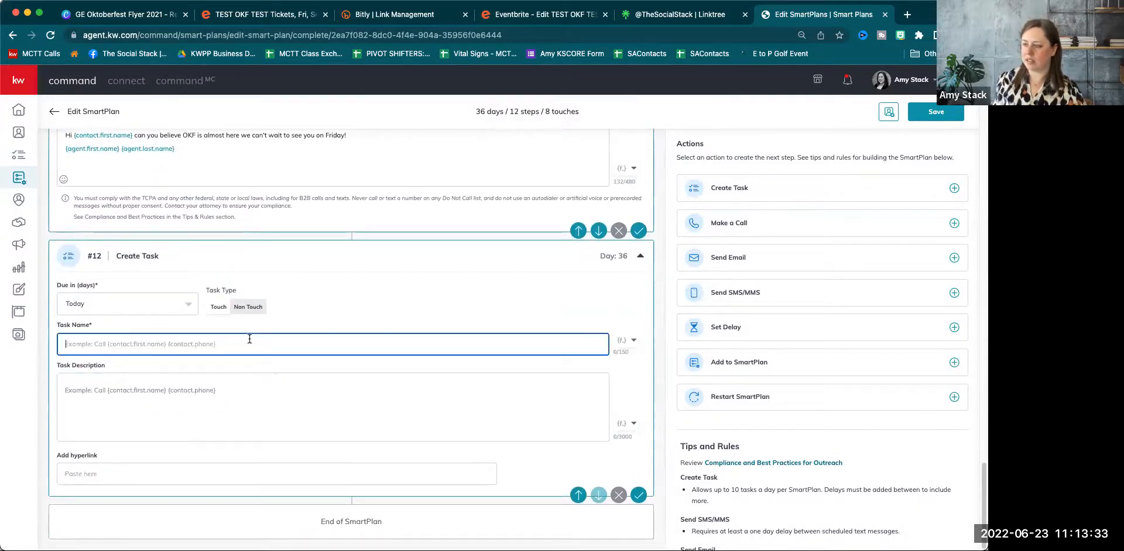
text(send cant wait to se)
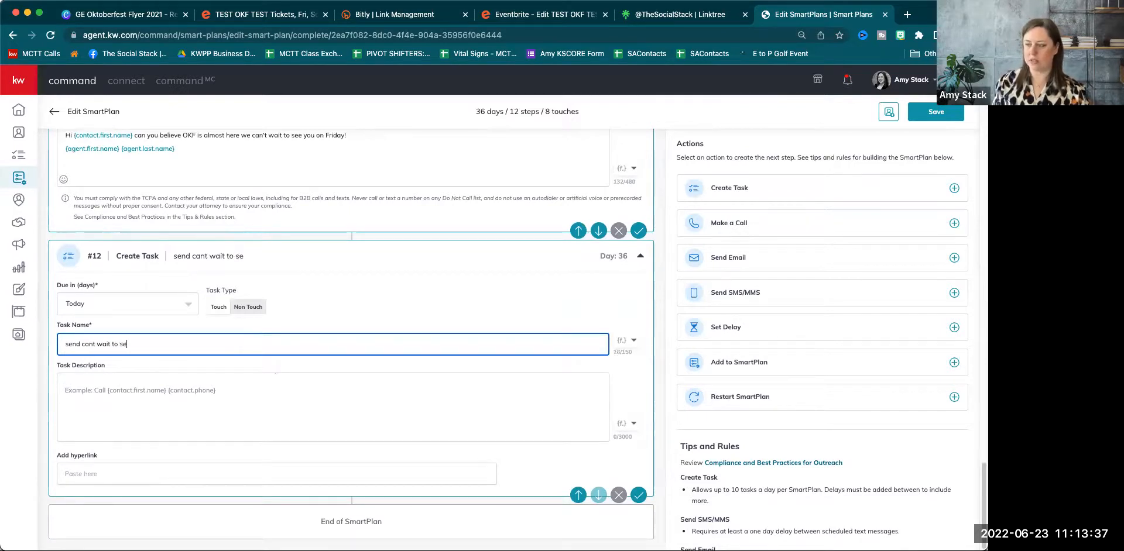
text(e you email &)
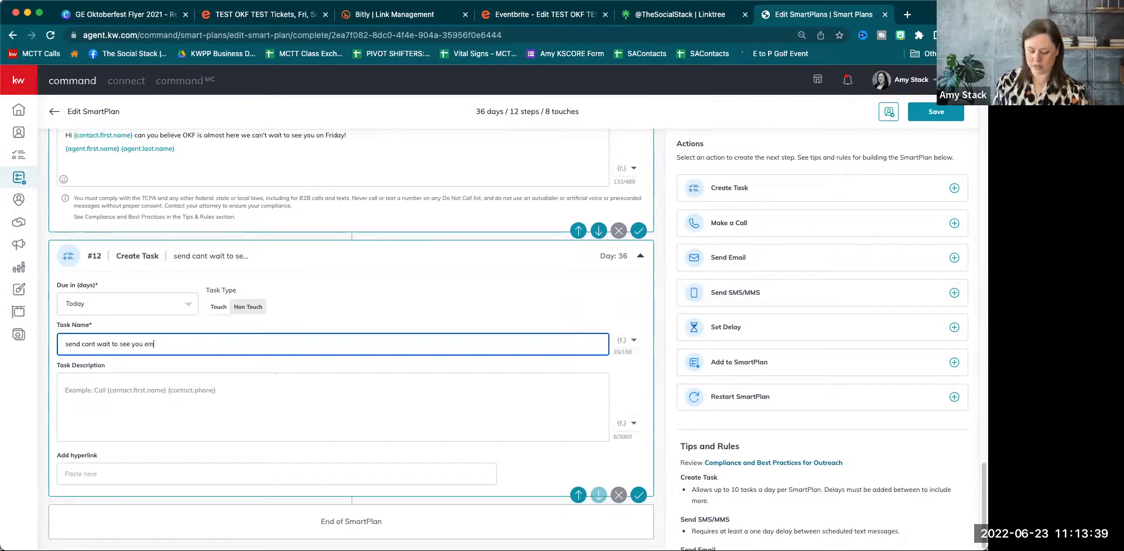